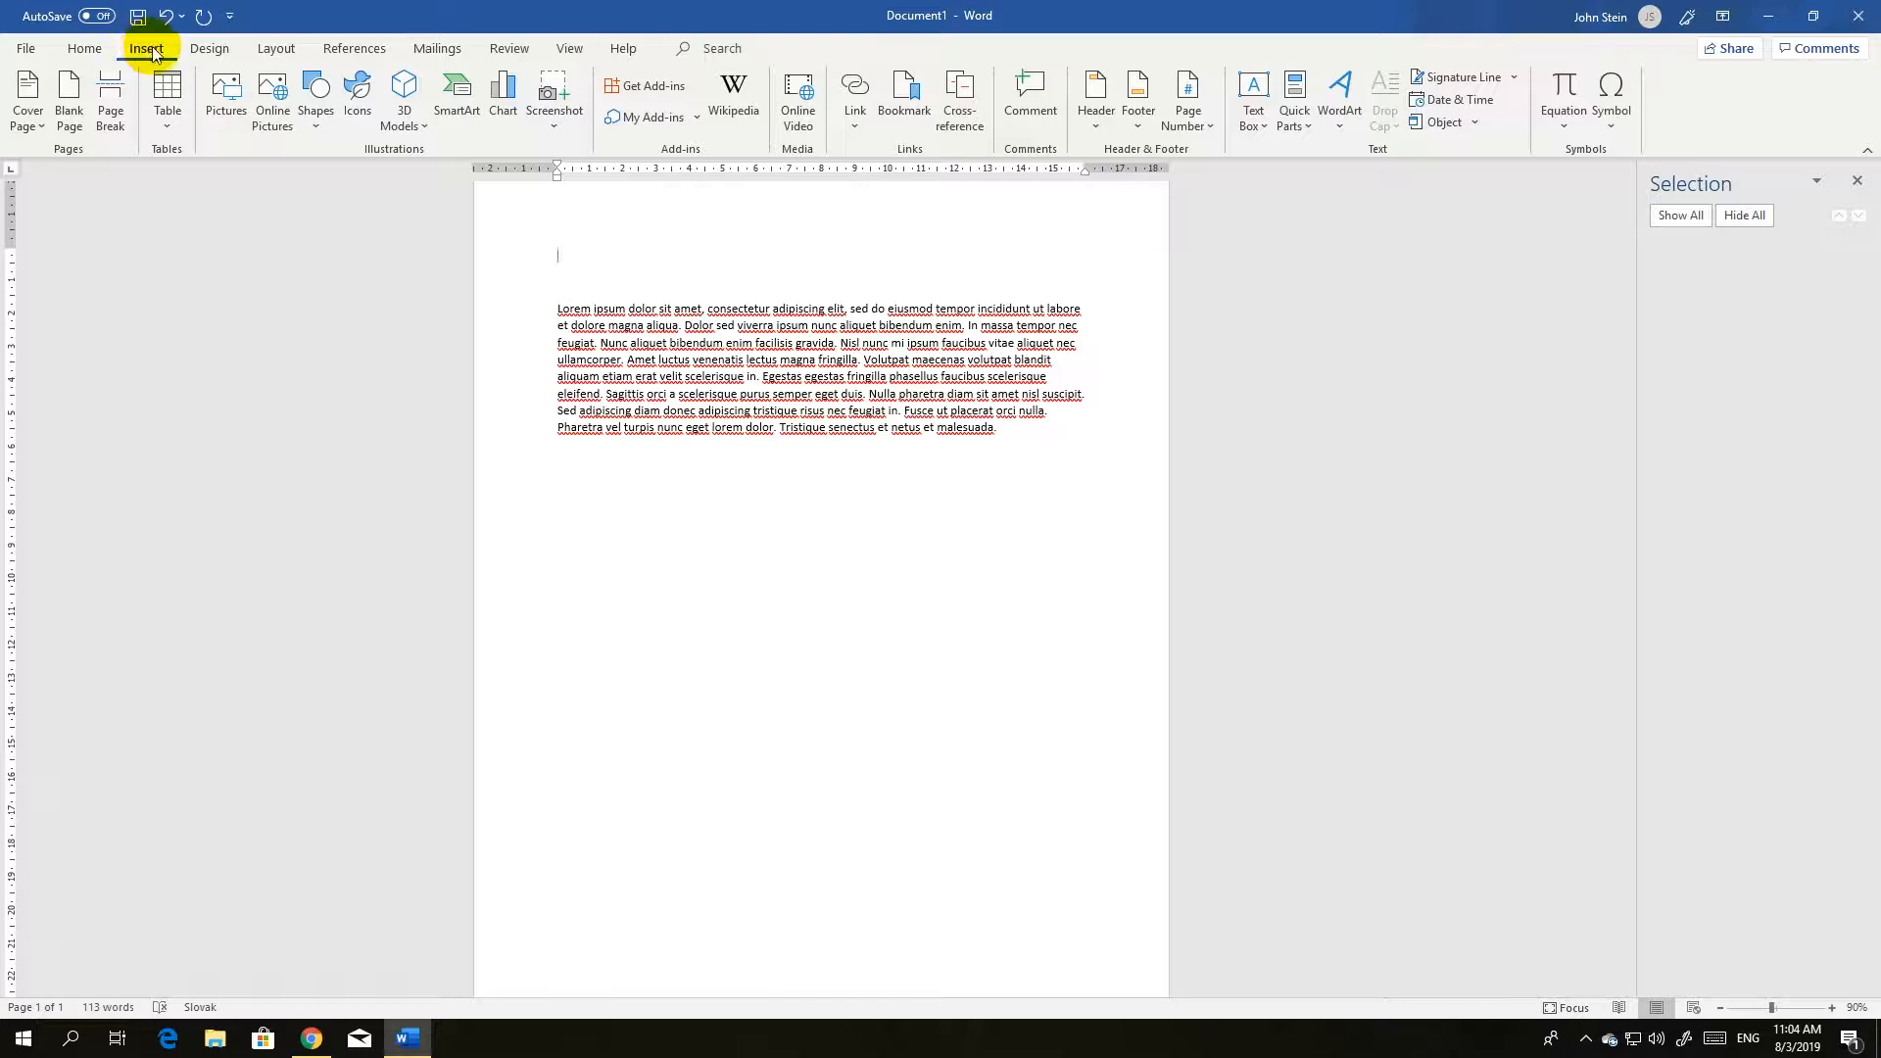
Insert the picture example.jpg from the Desktop folder ahead of the Lorem ipsum paragraph.
{"action": "left_click", "coordinate": [217, 102]}
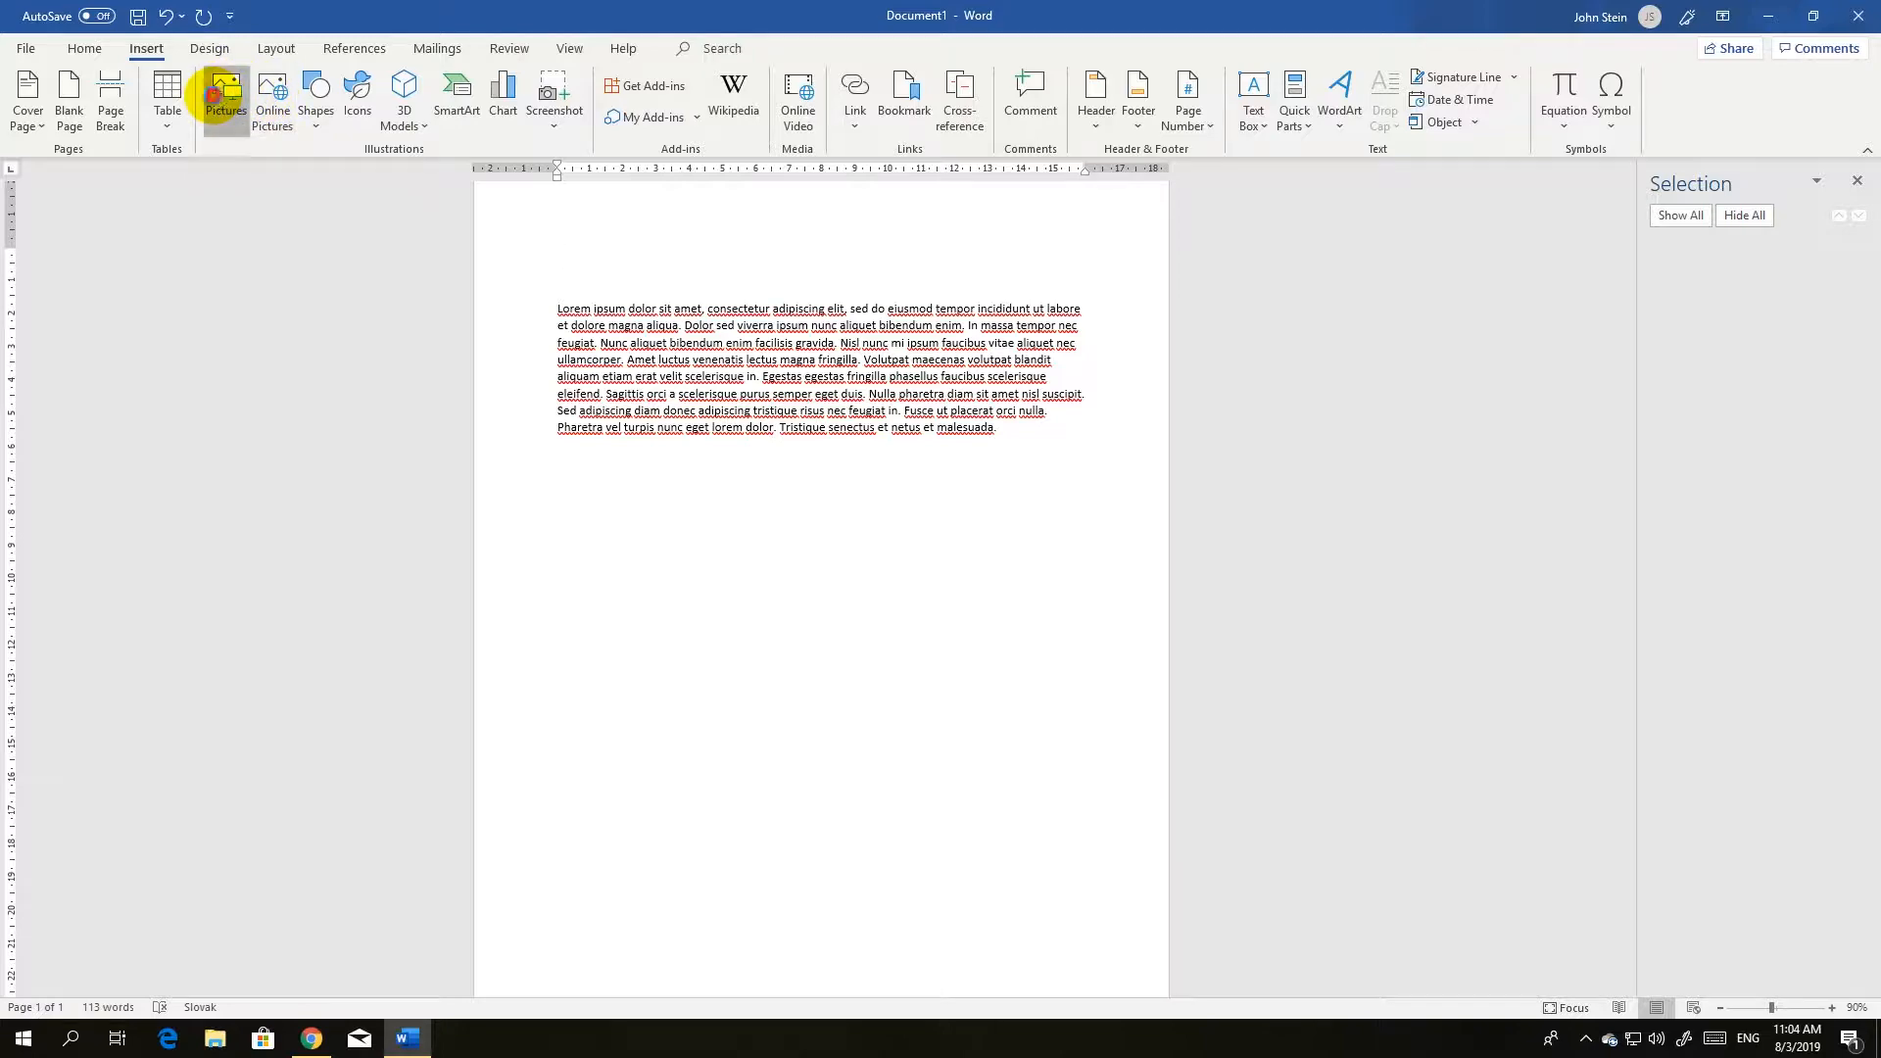
{"action": "left_click", "coordinate": [313, 168]}
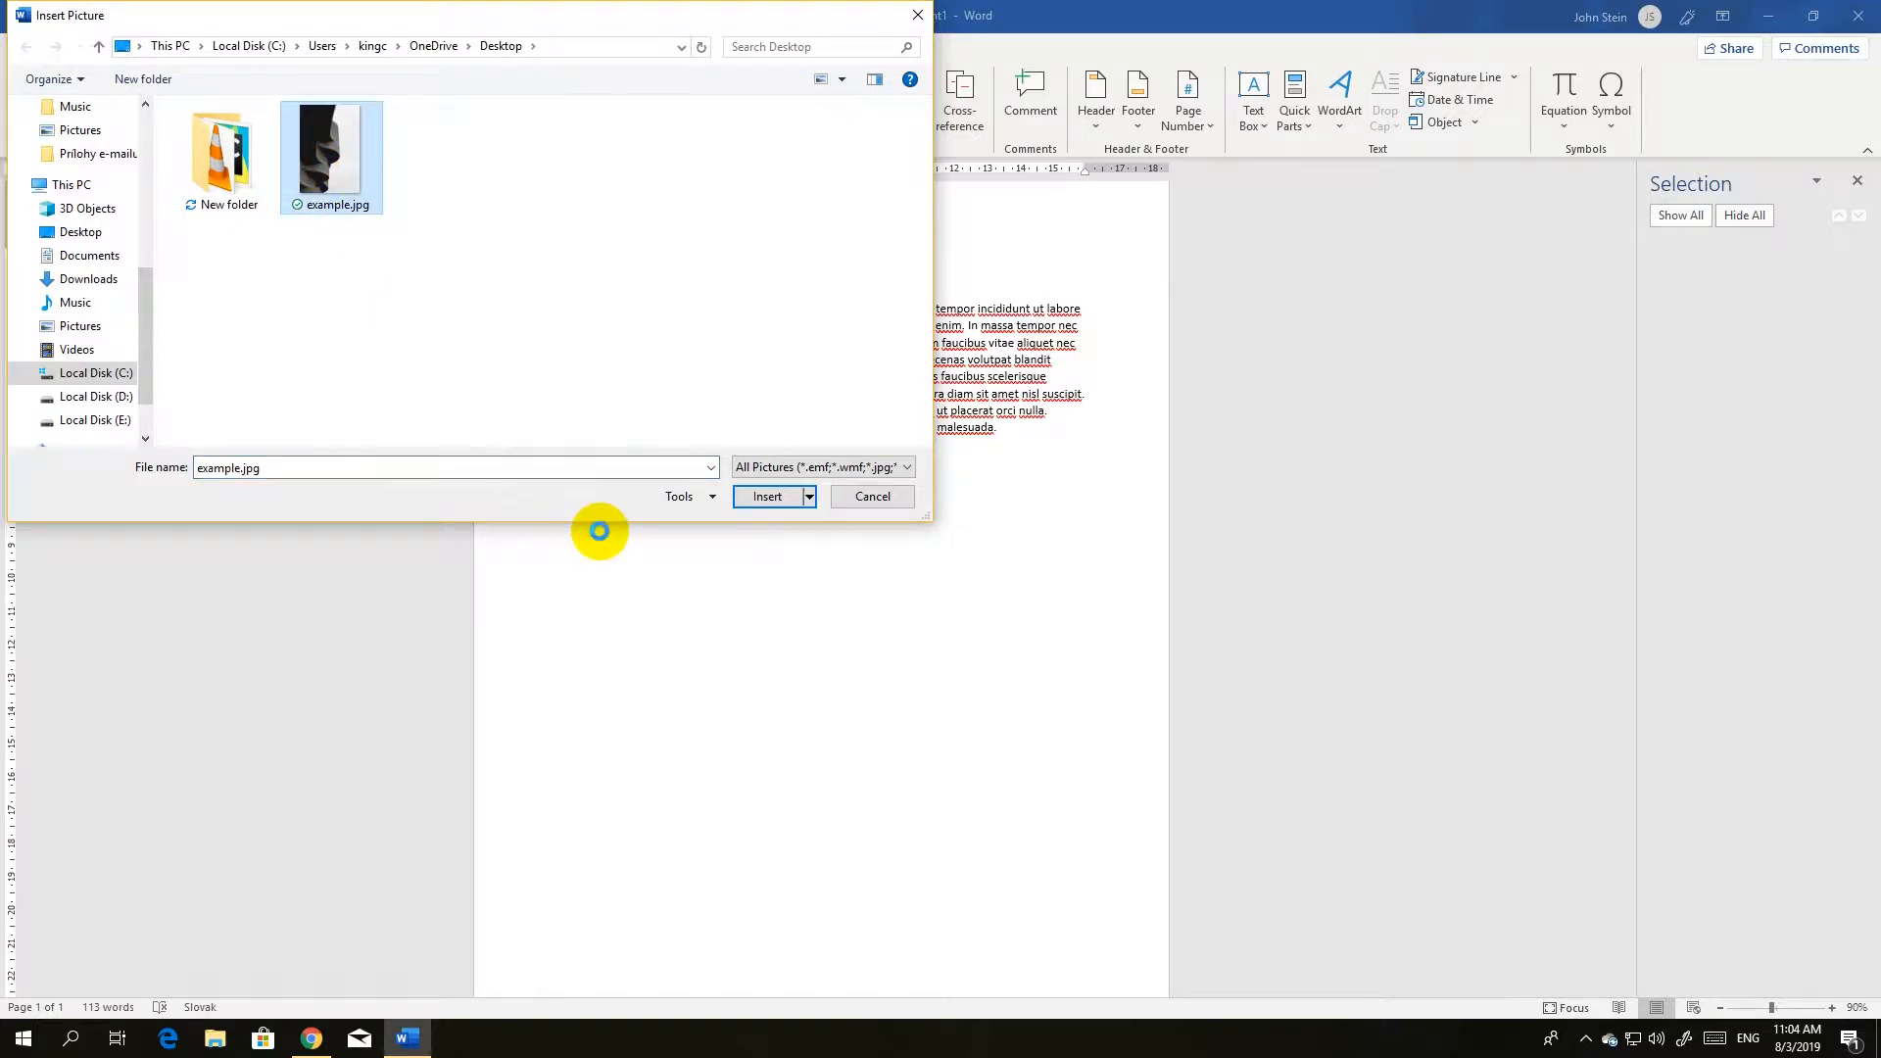
{"action": "left_click", "coordinate": [769, 496]}
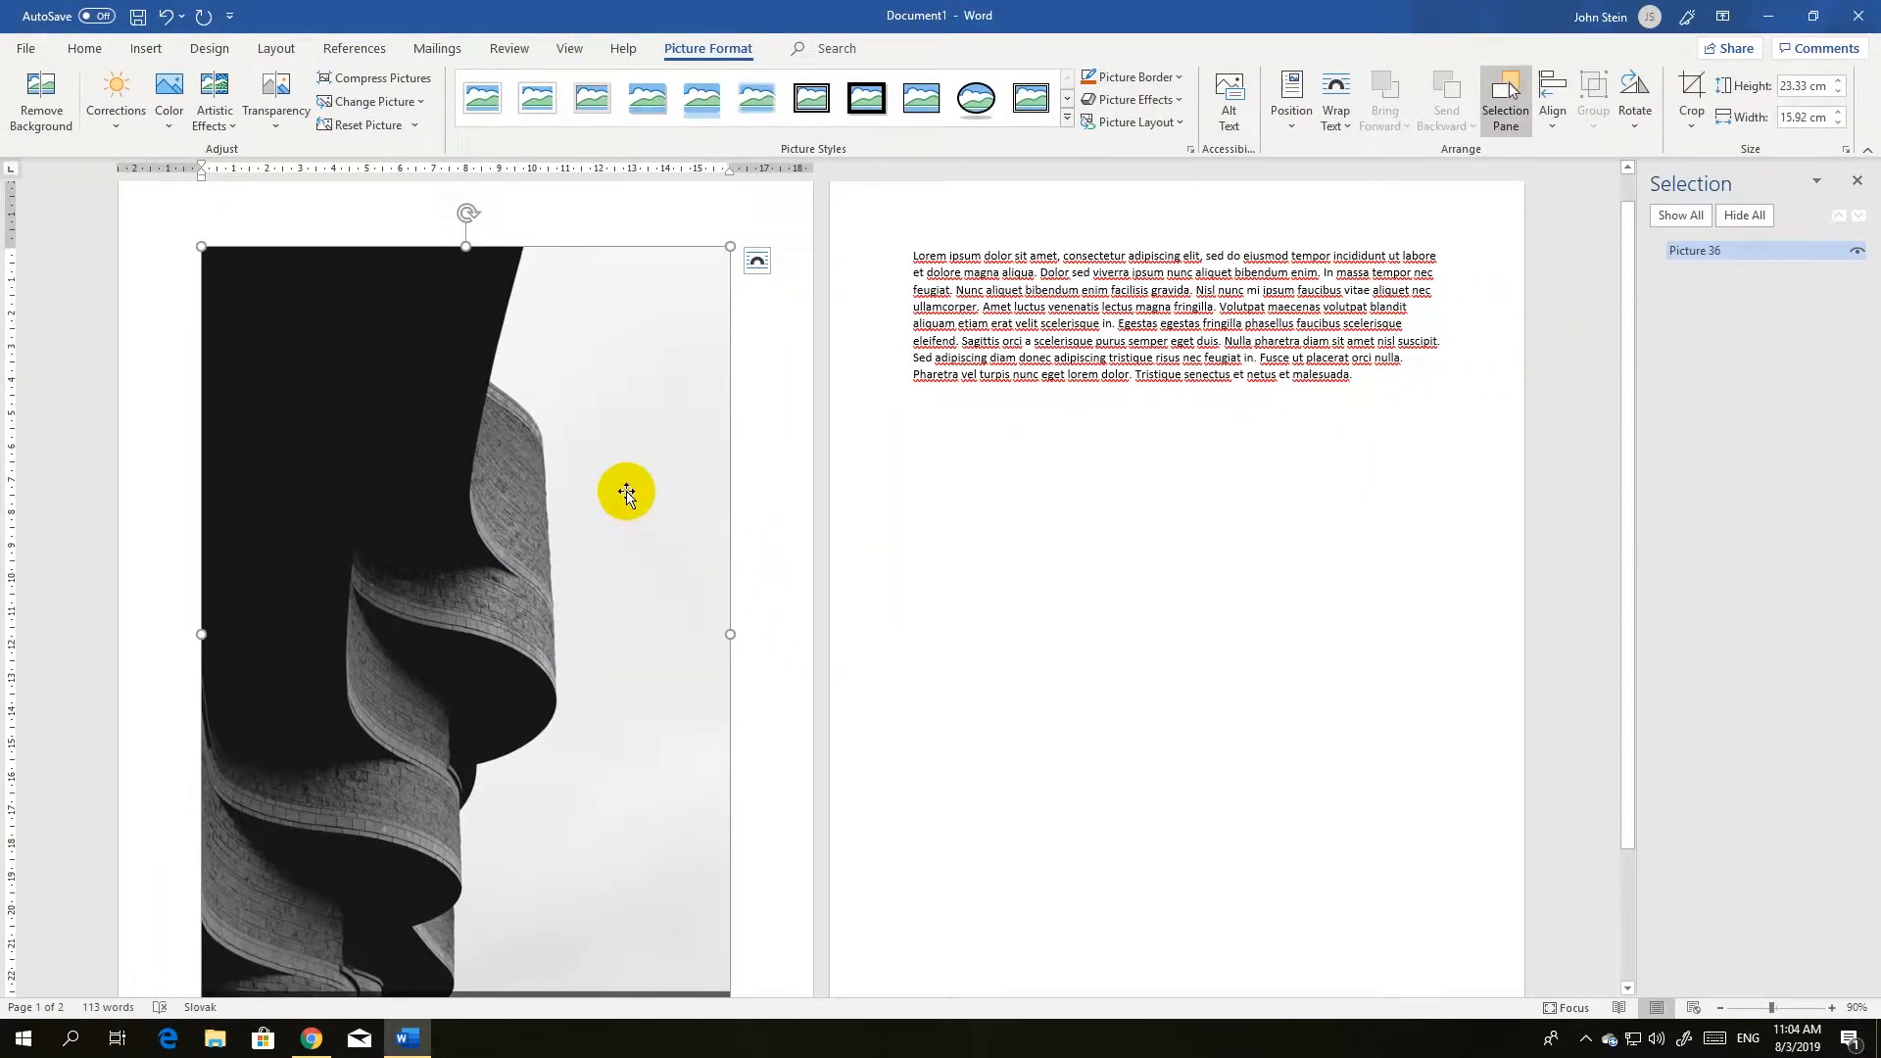
Add an empty line between the inserted picture and the Lorem ipsum paragraph.
{"action": "scroll", "coordinate": [617, 485], "scroll_direction": "down", "scroll_amount": 3}
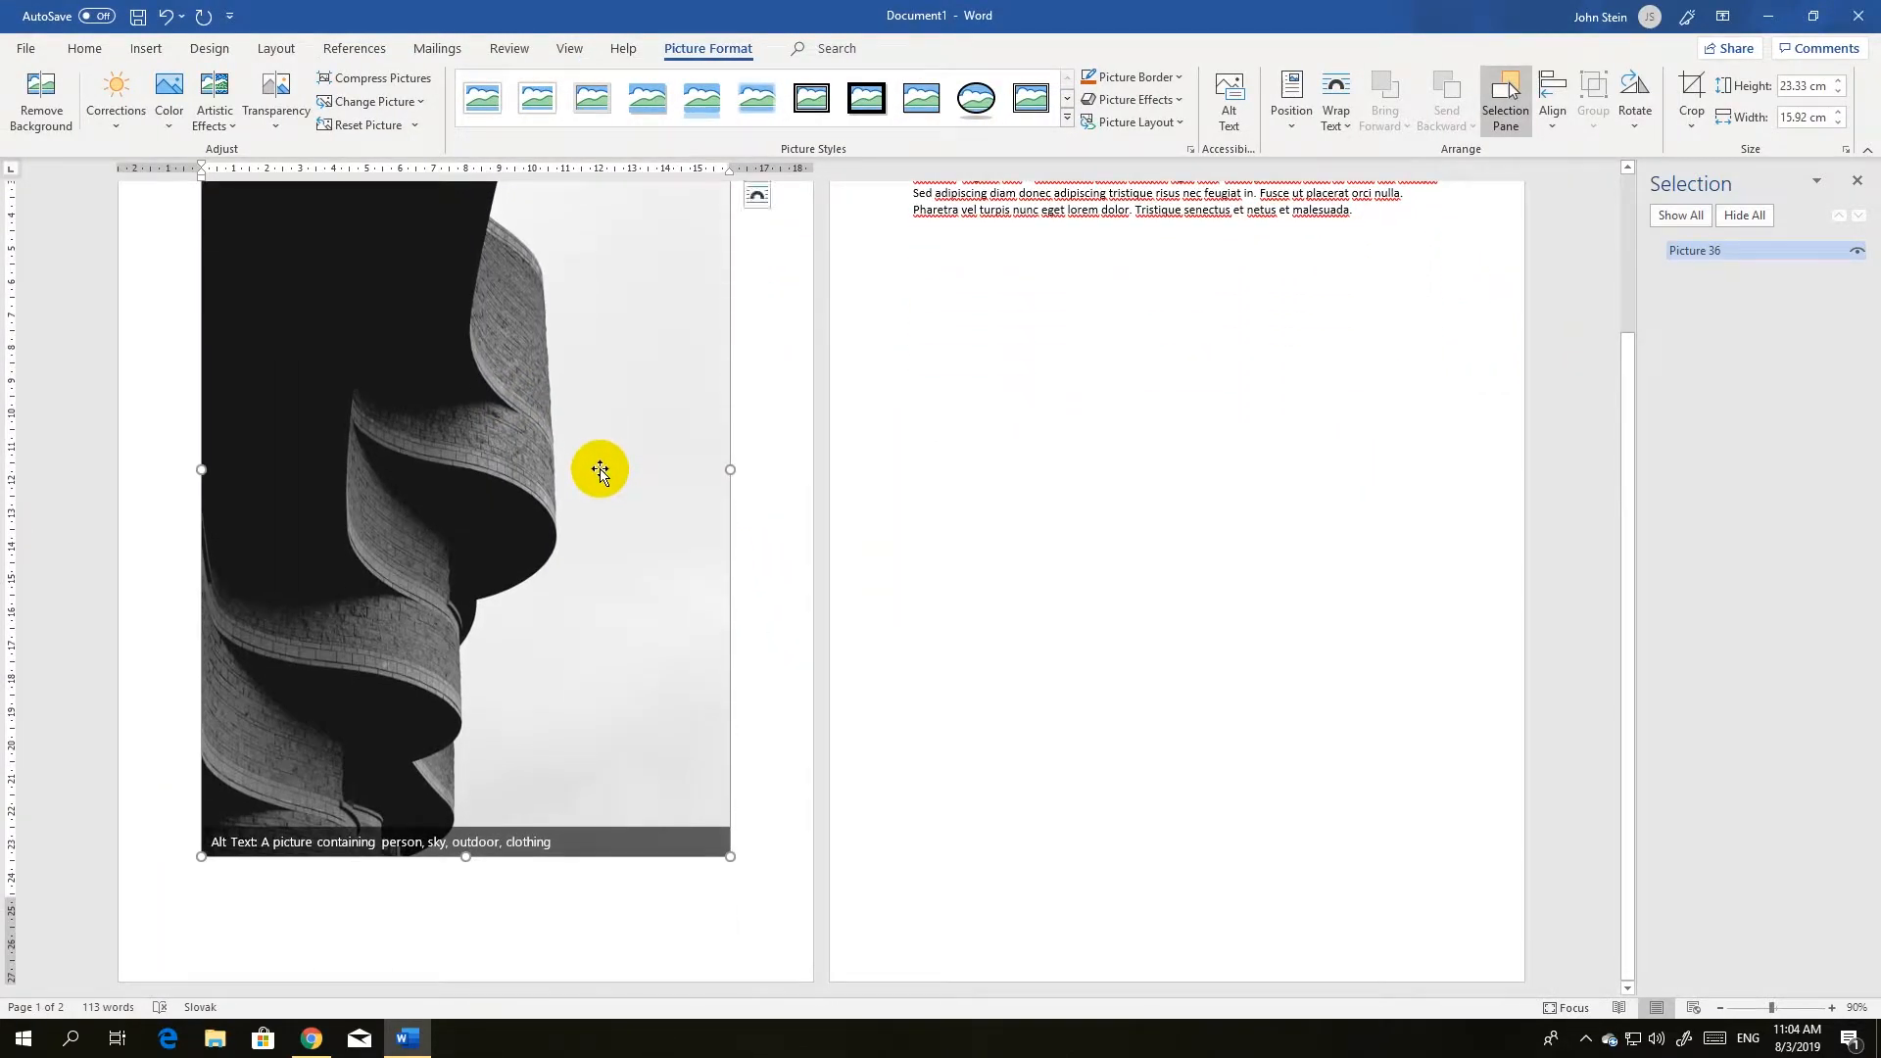
{"action": "scroll", "coordinate": [599, 470], "scroll_direction": "up", "scroll_amount": 3}
{"action": "scroll", "coordinate": [596, 467], "scroll_direction": "down", "scroll_amount": 3}
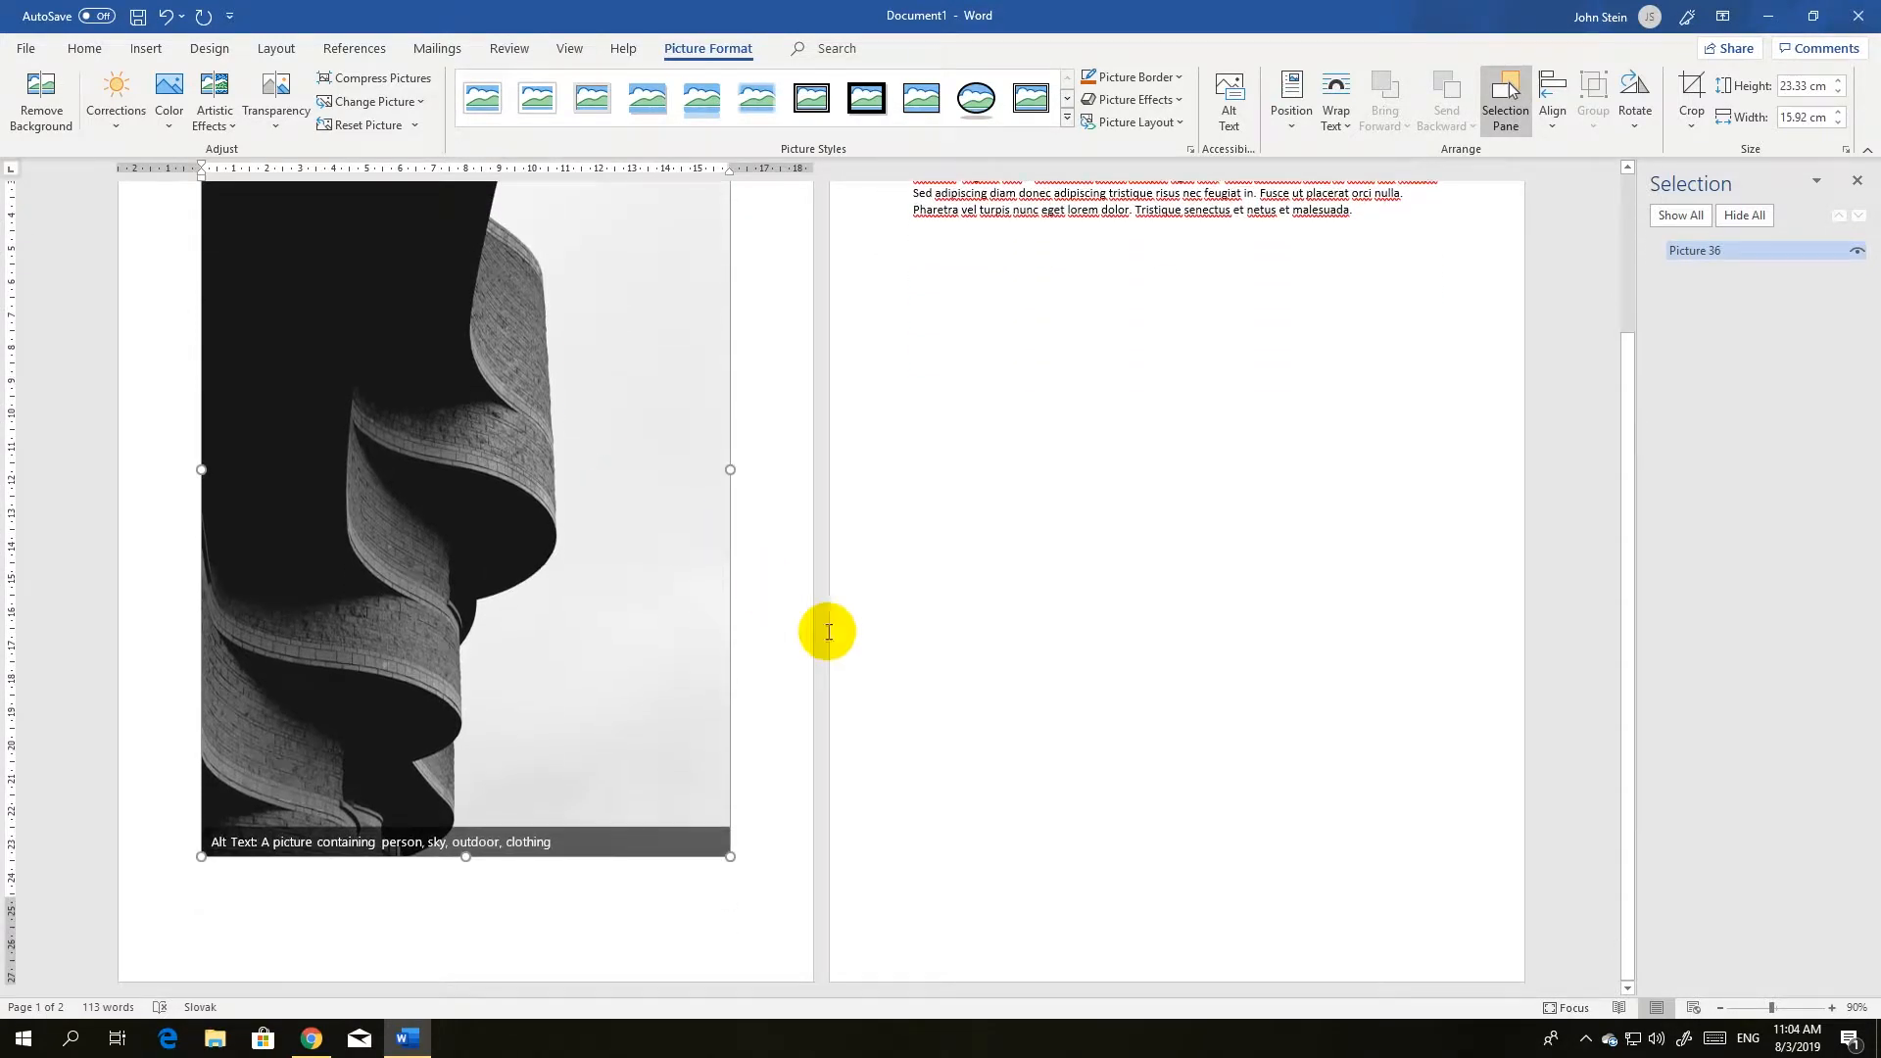
{"action": "scroll", "coordinate": [862, 658], "scroll_direction": "up", "scroll_amount": 4}
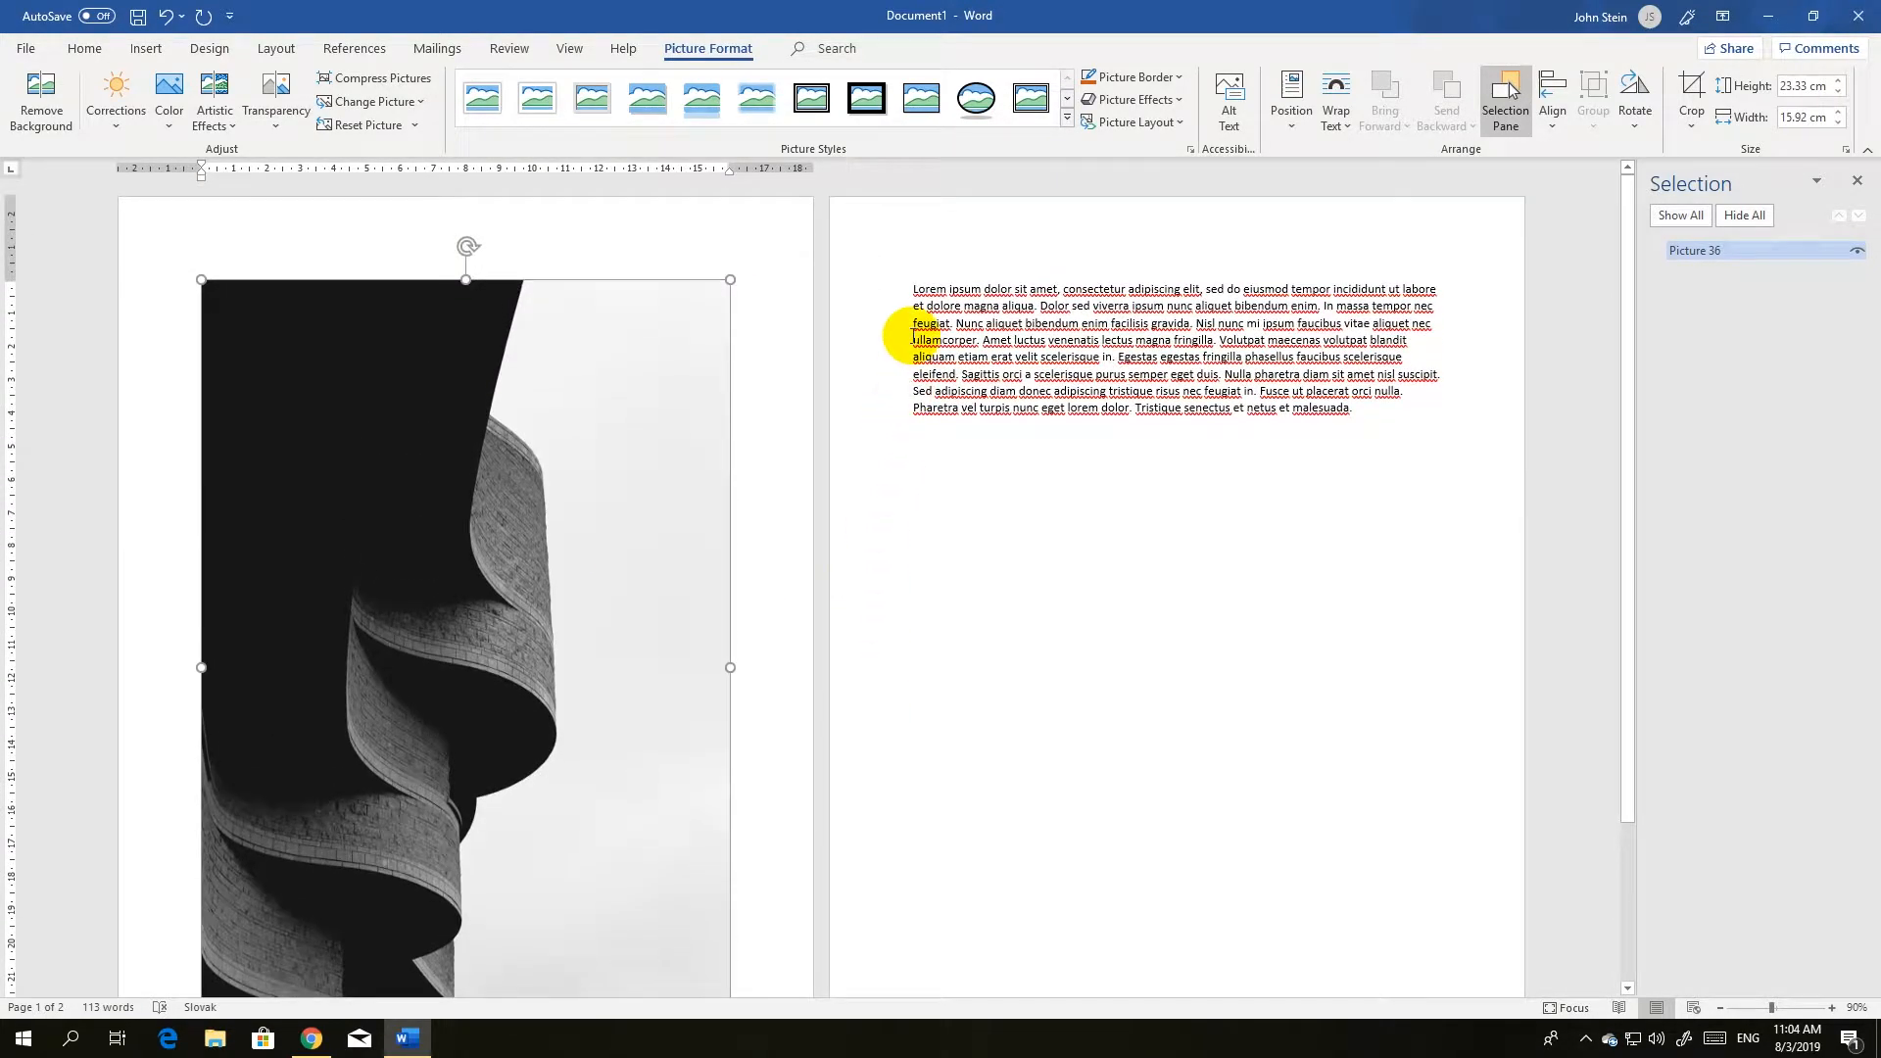
{"action": "left_click", "coordinate": [909, 284]}
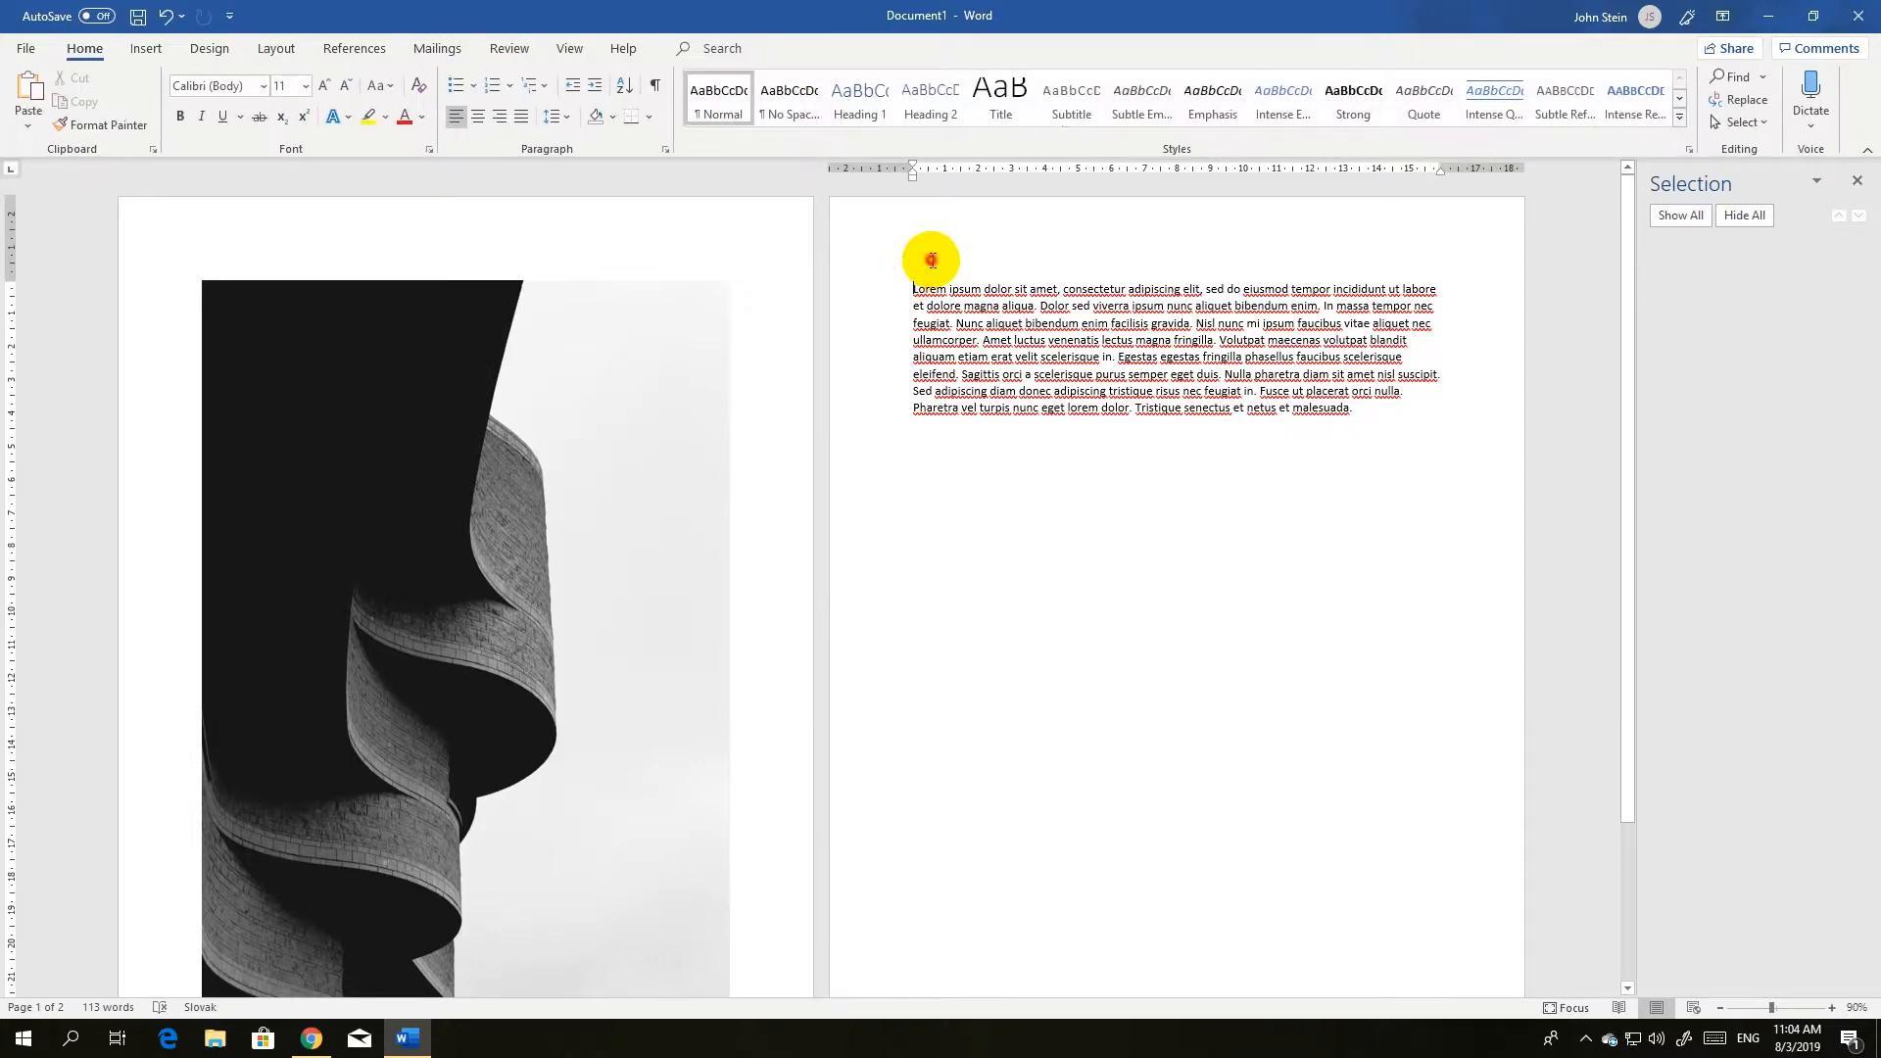
{"action": "scroll", "coordinate": [643, 525], "scroll_direction": "down", "scroll_amount": 4}
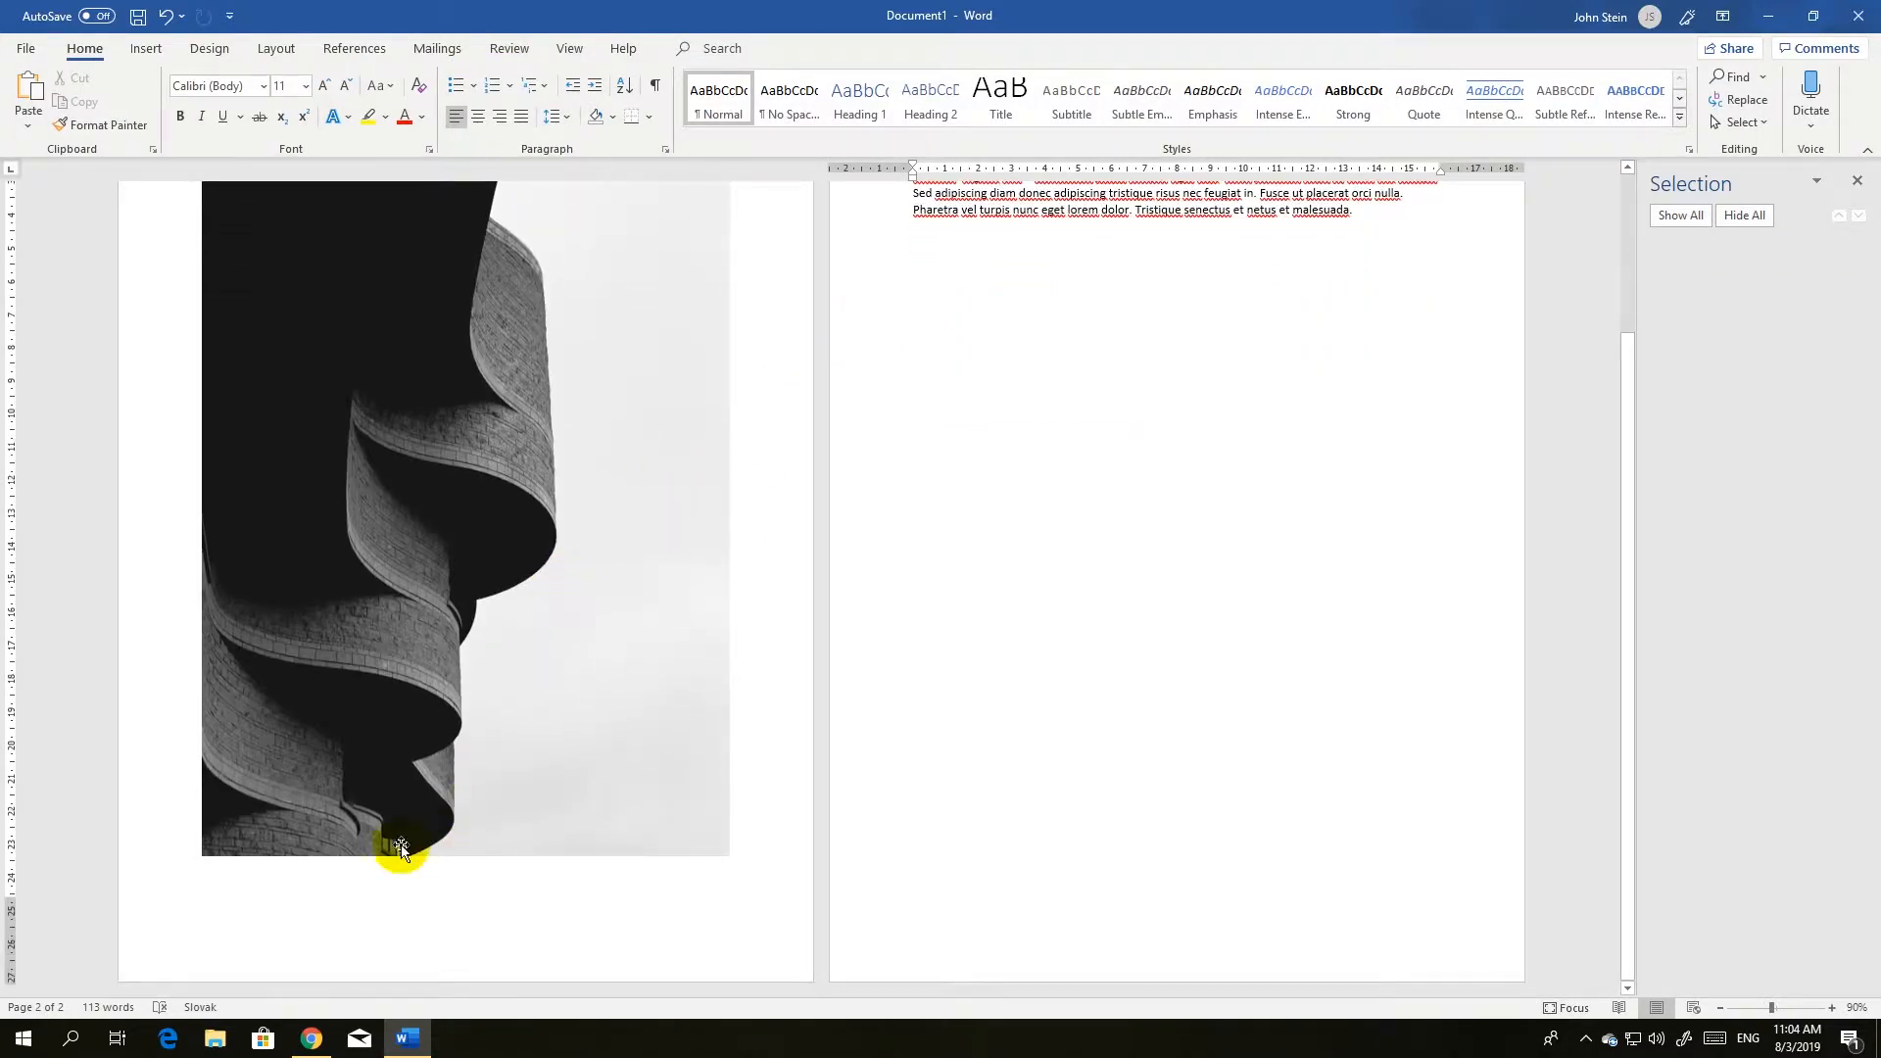
{"action": "left_click", "coordinate": [278, 914]}
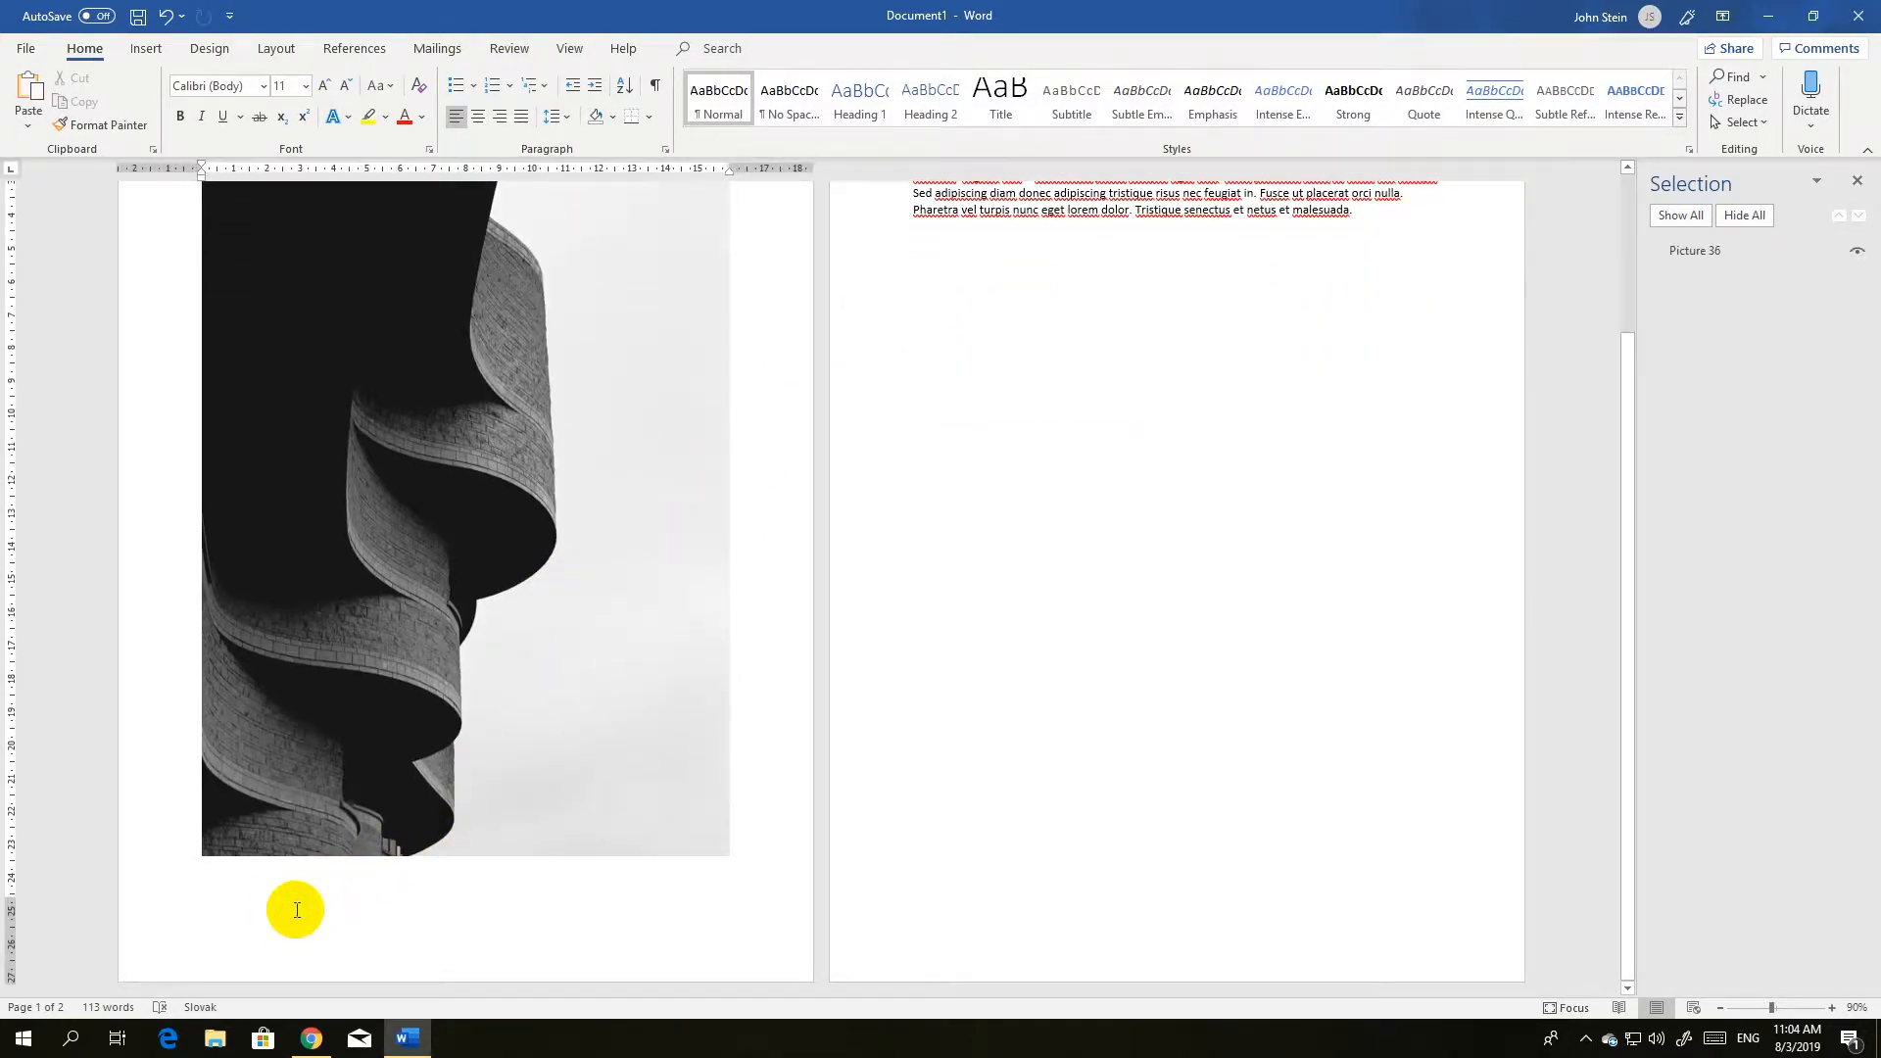
{"action": "key", "text": "Return"}
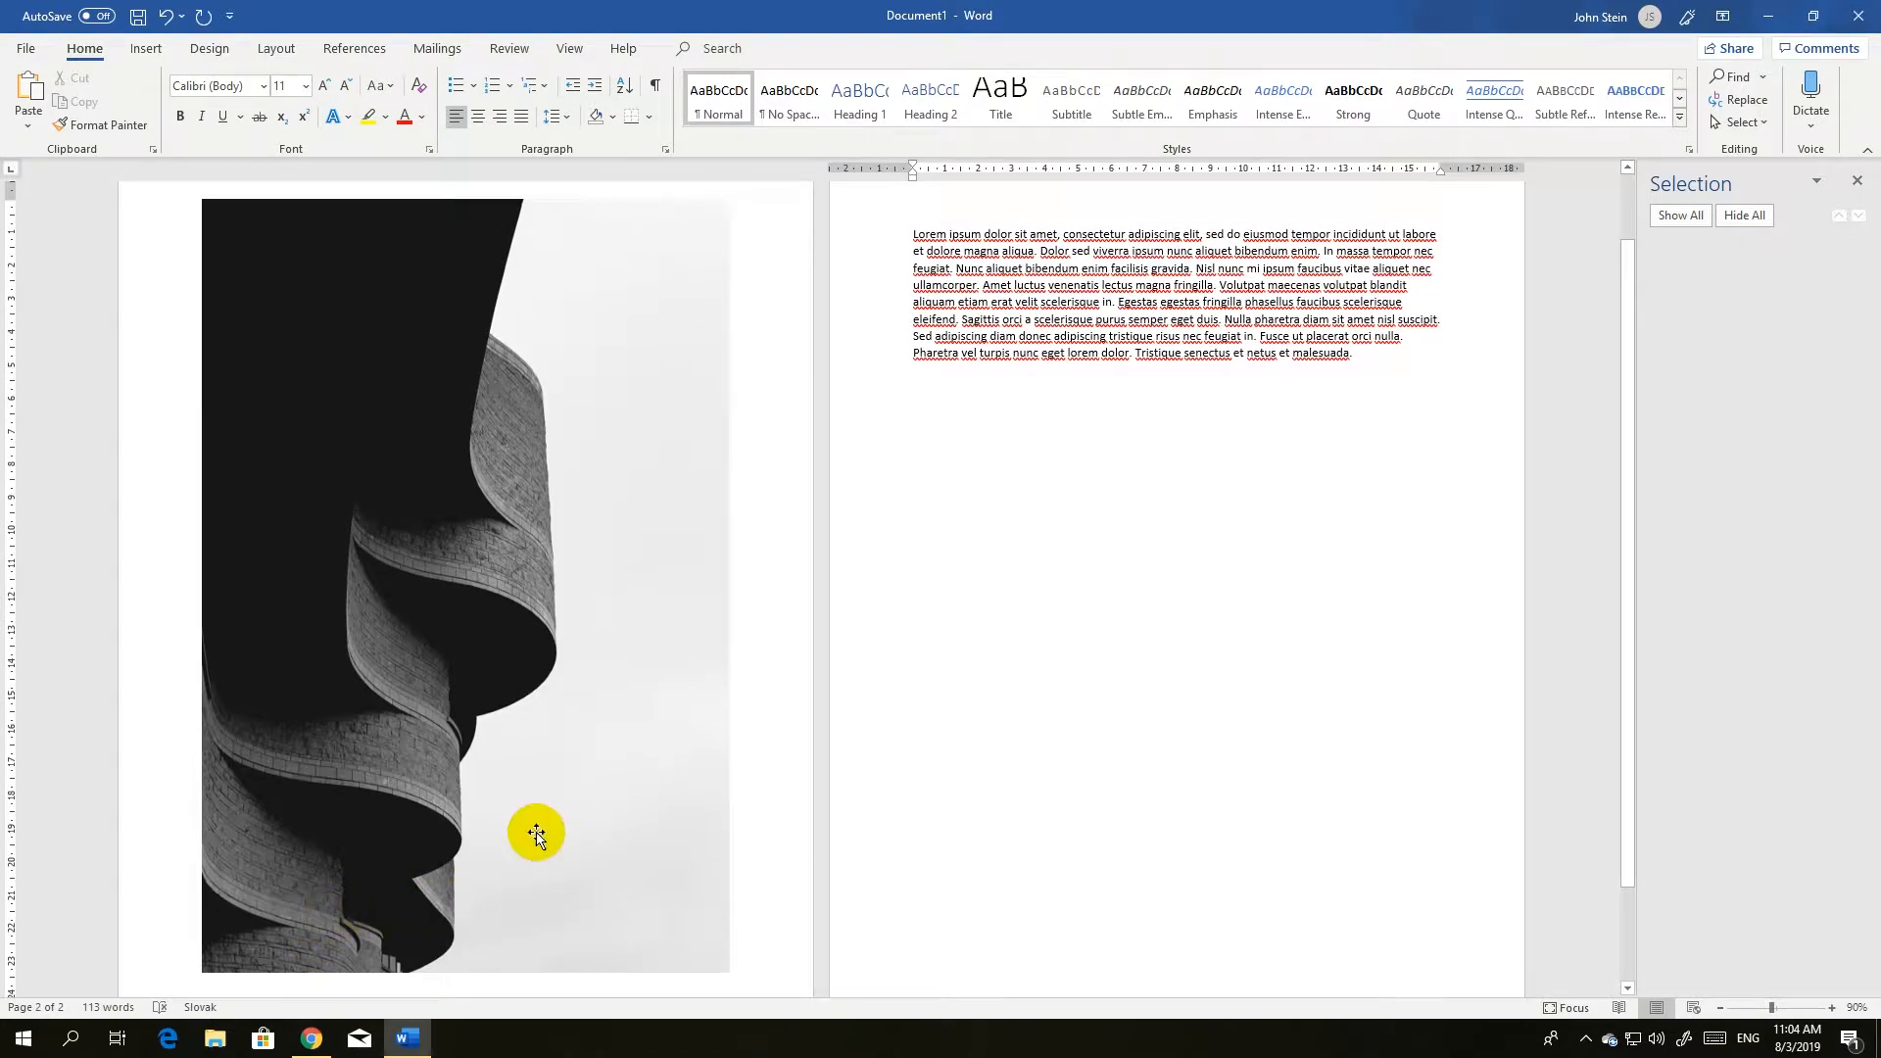
{"action": "scroll", "coordinate": [802, 720], "scroll_direction": "up", "scroll_amount": 2}
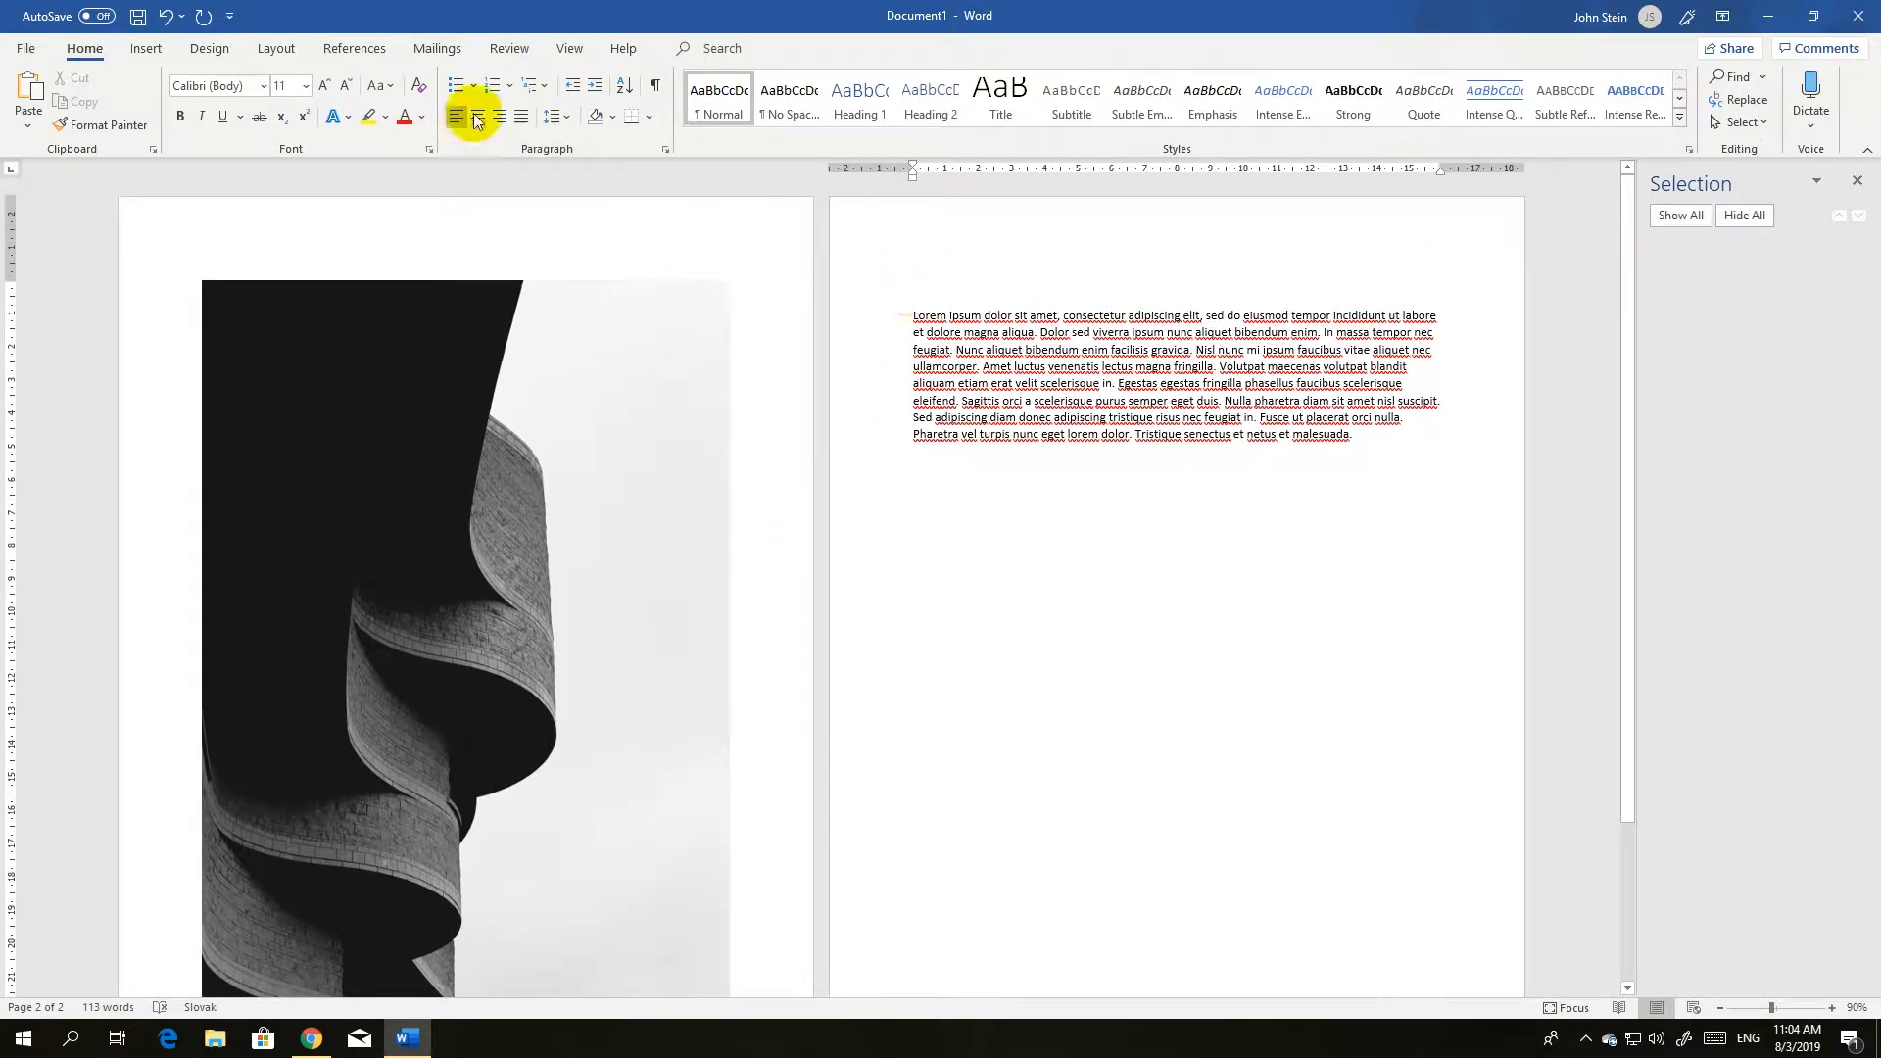
Insert an online picture from the Apple category, choosing the photo of three red apples among green leaves.
{"action": "left_click", "coordinate": [149, 48]}
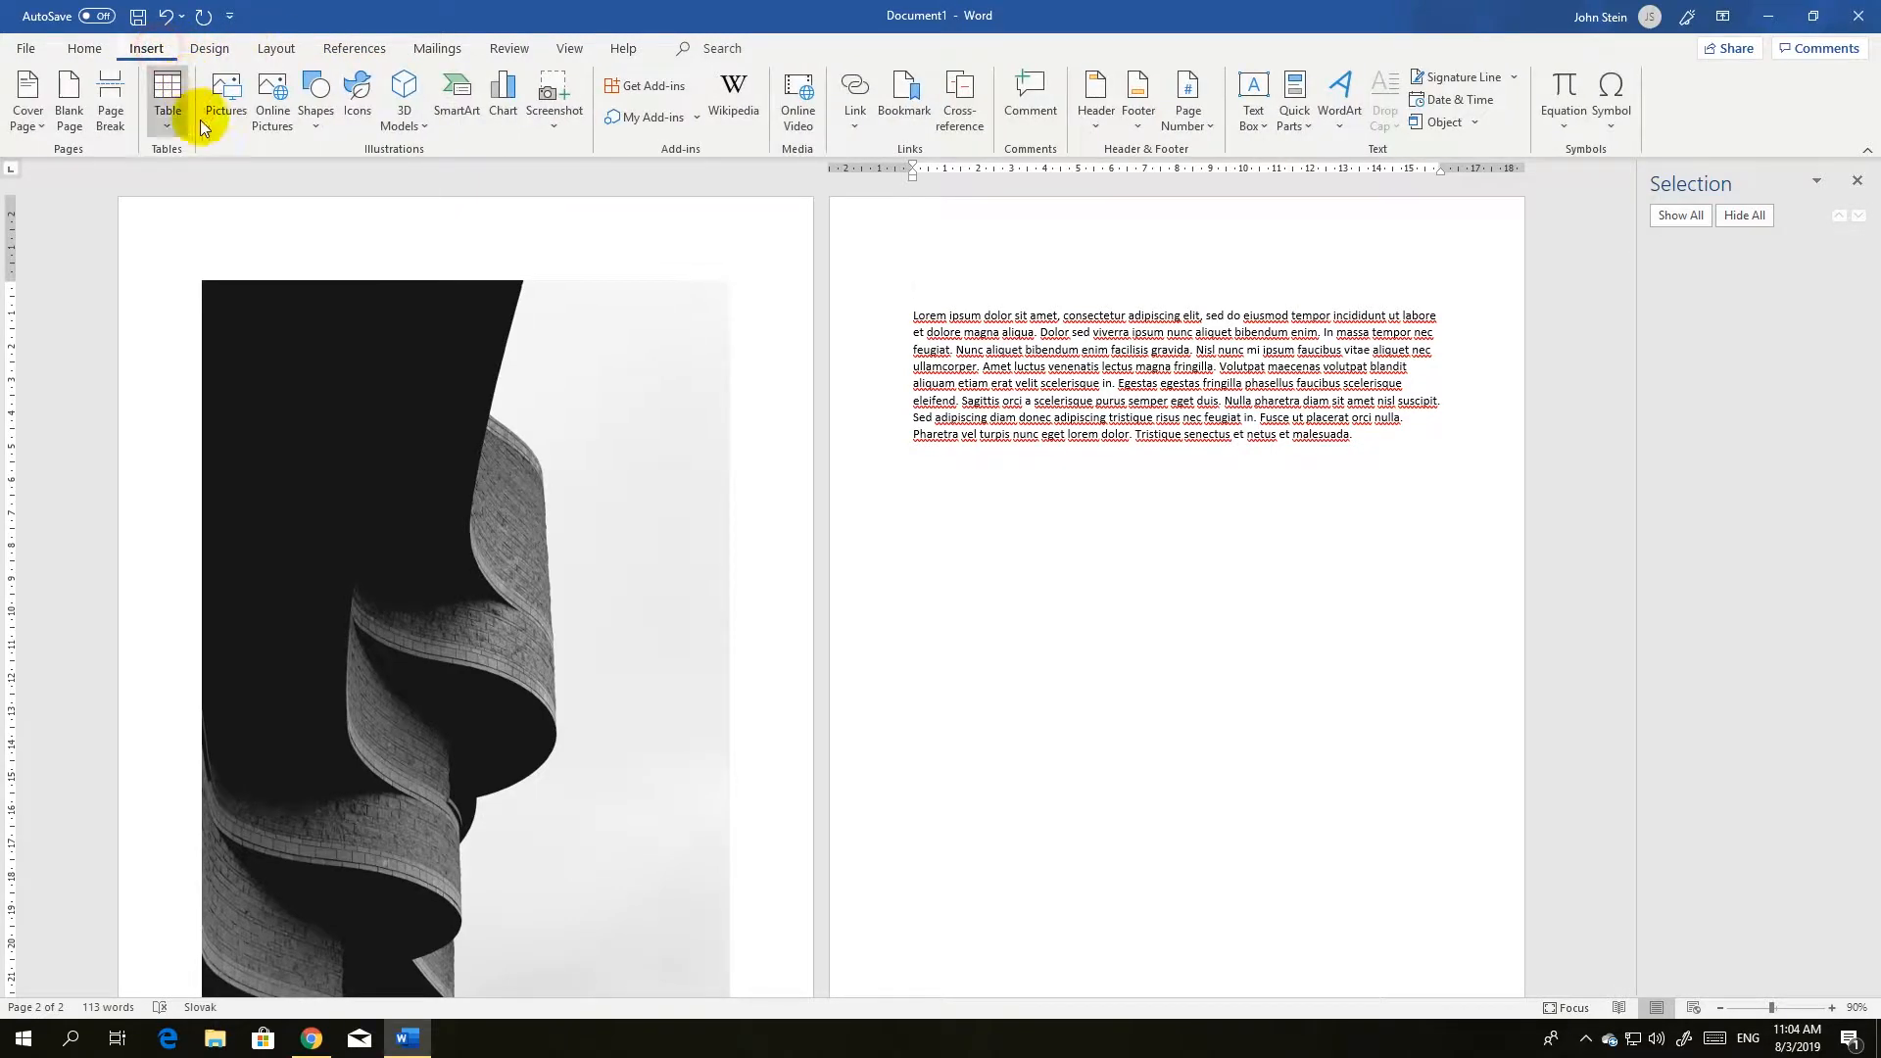
{"action": "left_click", "coordinate": [270, 122]}
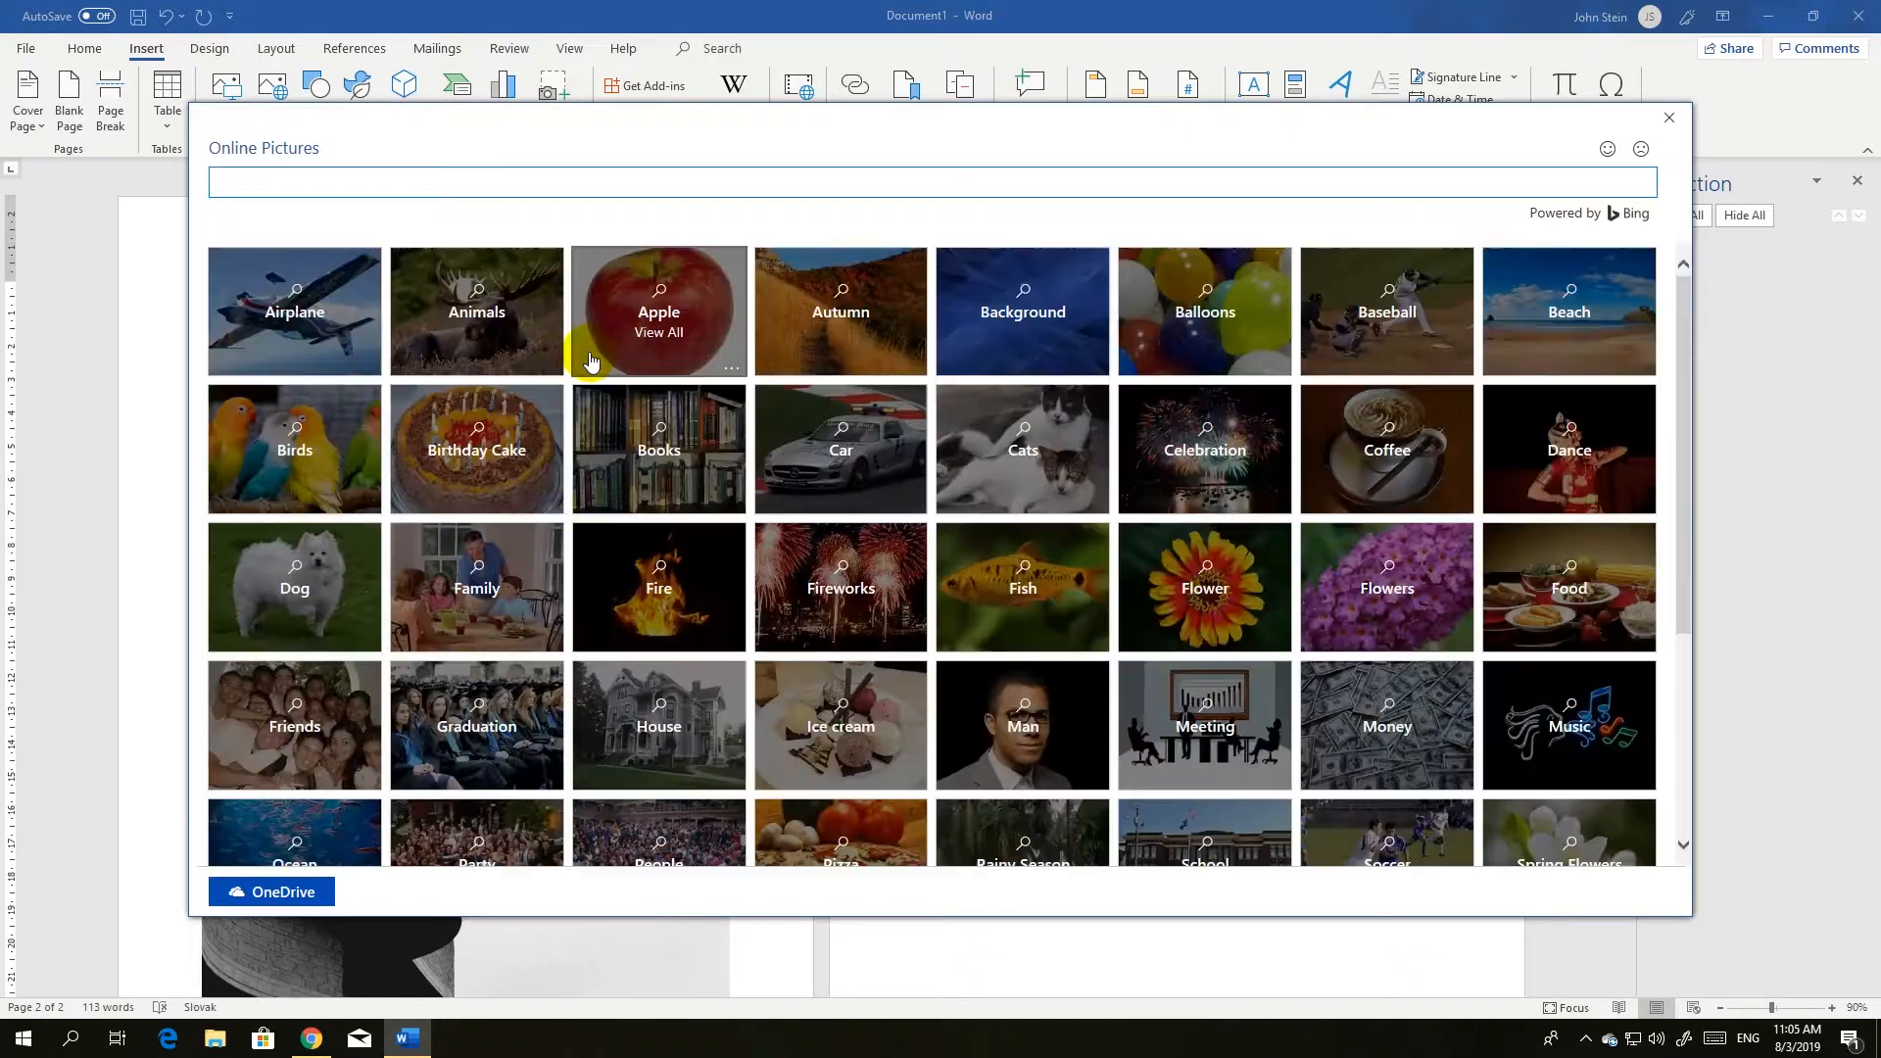
{"action": "left_click", "coordinate": [673, 322]}
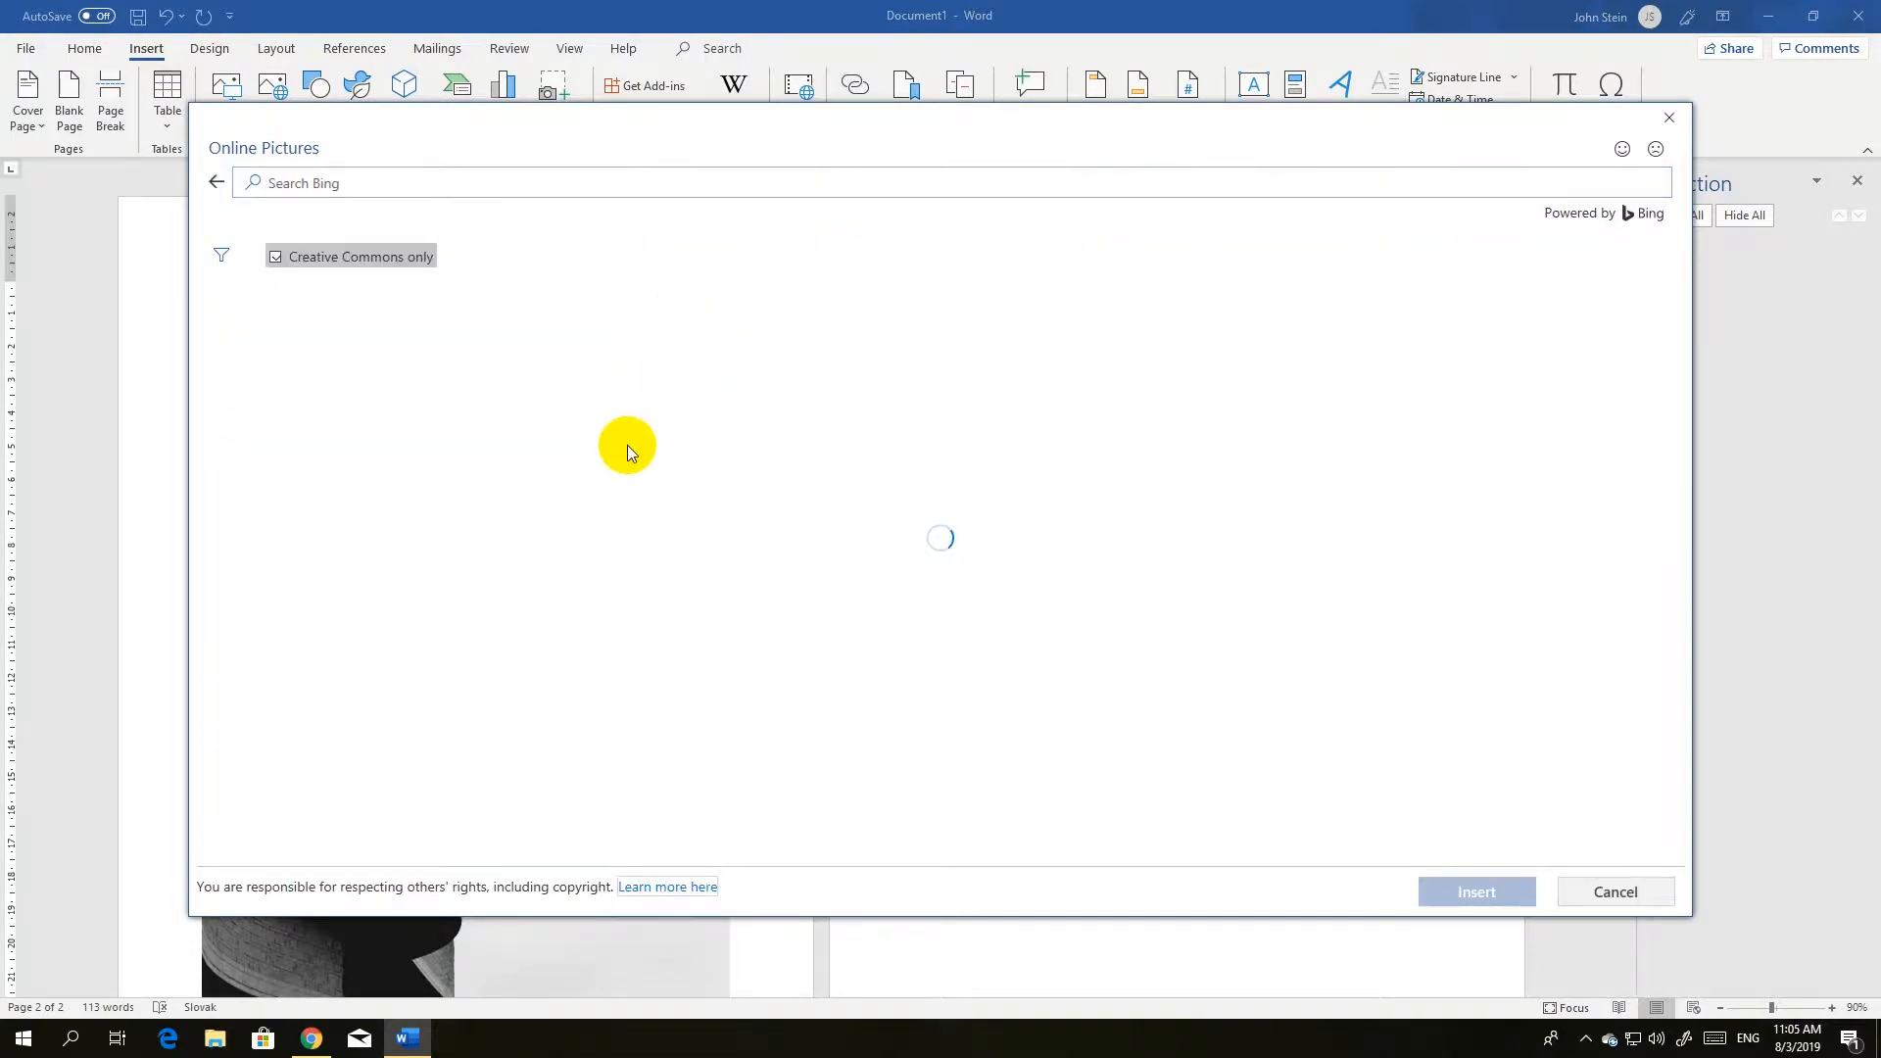
{"action": "left_click", "coordinate": [797, 352]}
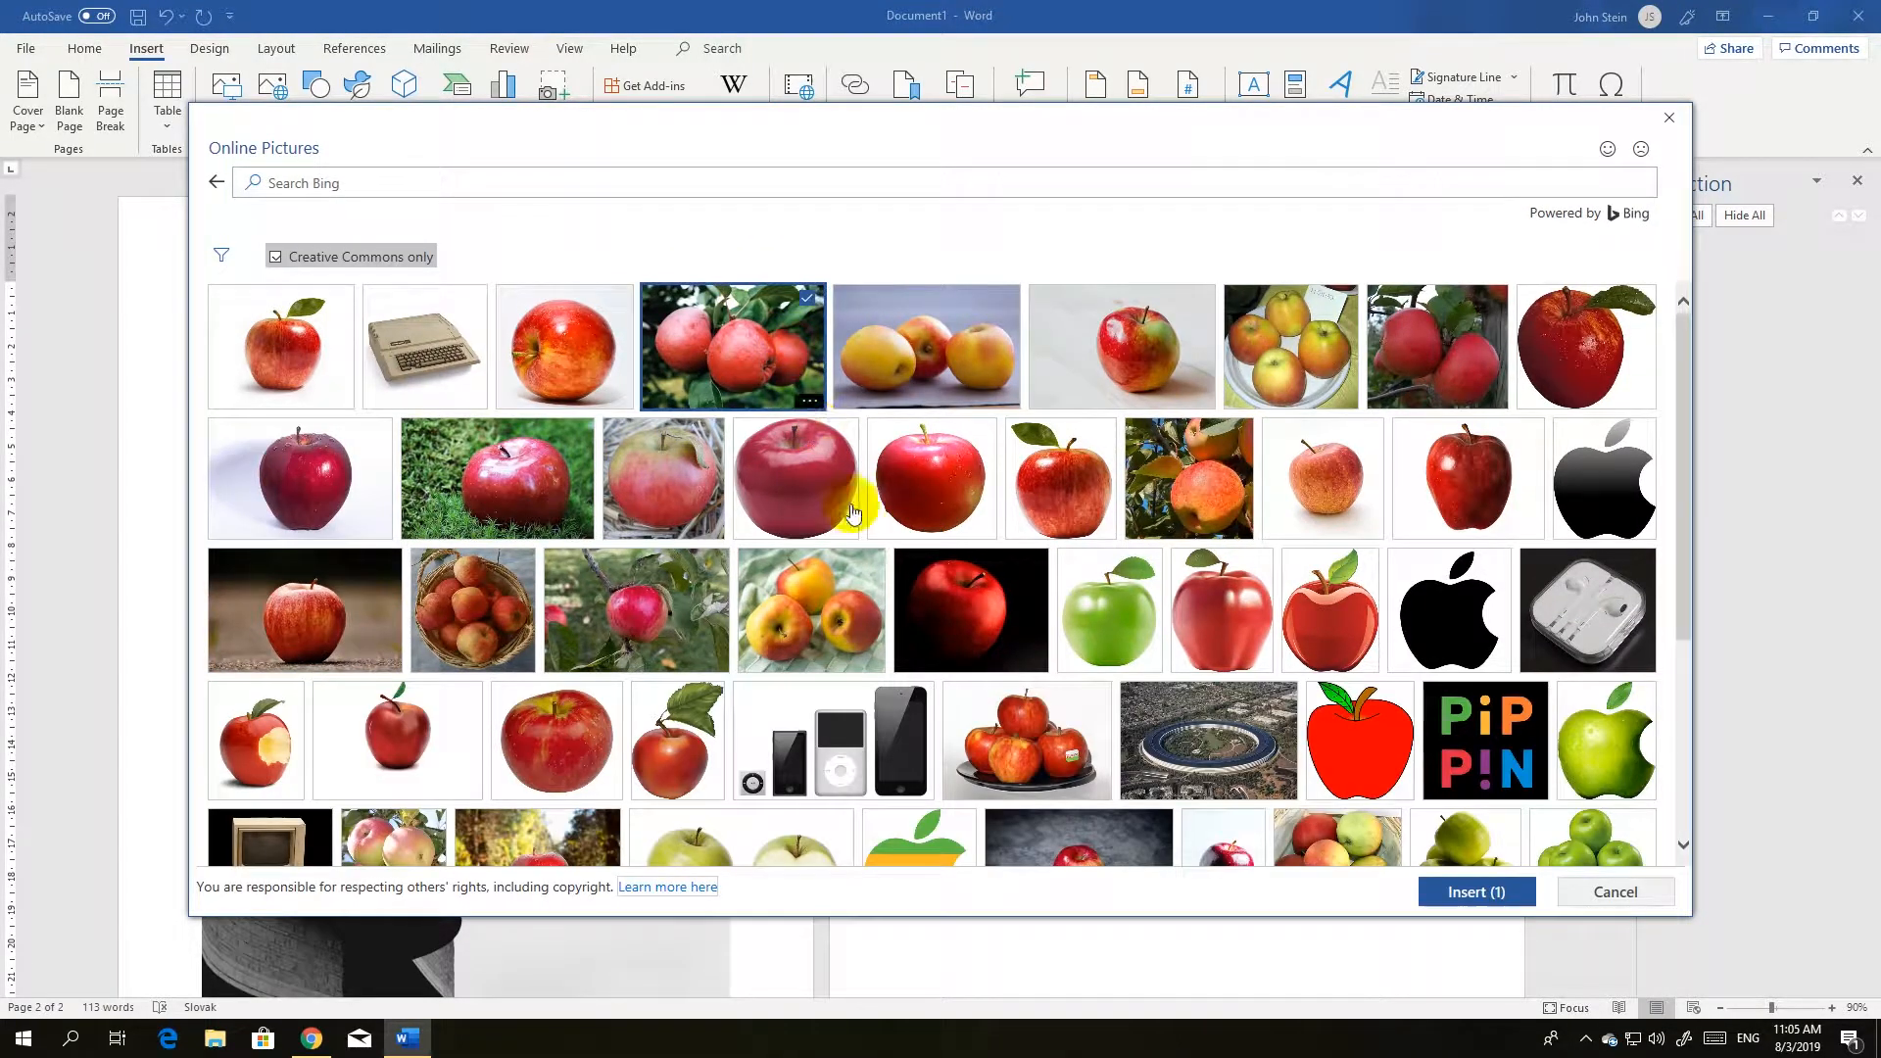
{"action": "left_click", "coordinate": [1470, 894]}
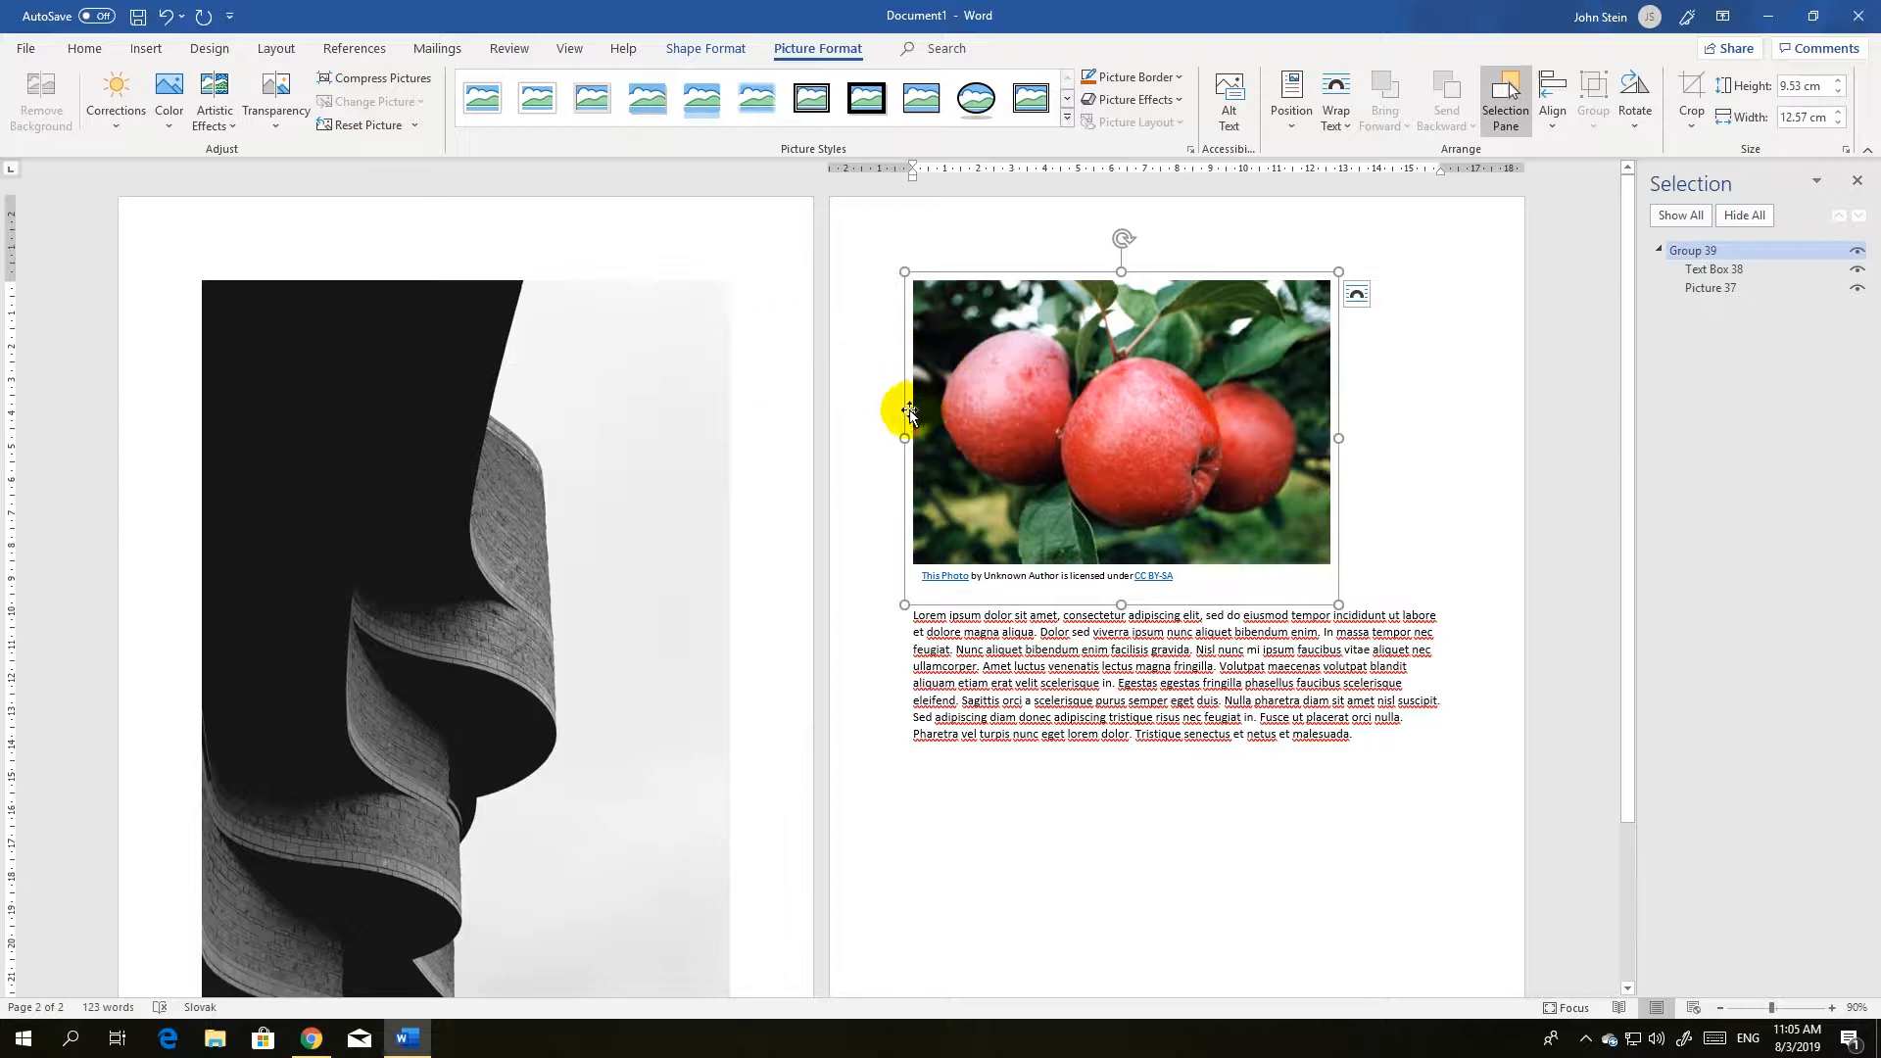
Shrink the black-and-white picture freehand to about 18.7 cm high and about 13.8 cm wide.
{"action": "scroll", "coordinate": [875, 421], "scroll_direction": "down", "scroll_amount": 1}
{"action": "scroll", "coordinate": [685, 450], "scroll_direction": "down", "scroll_amount": 2}
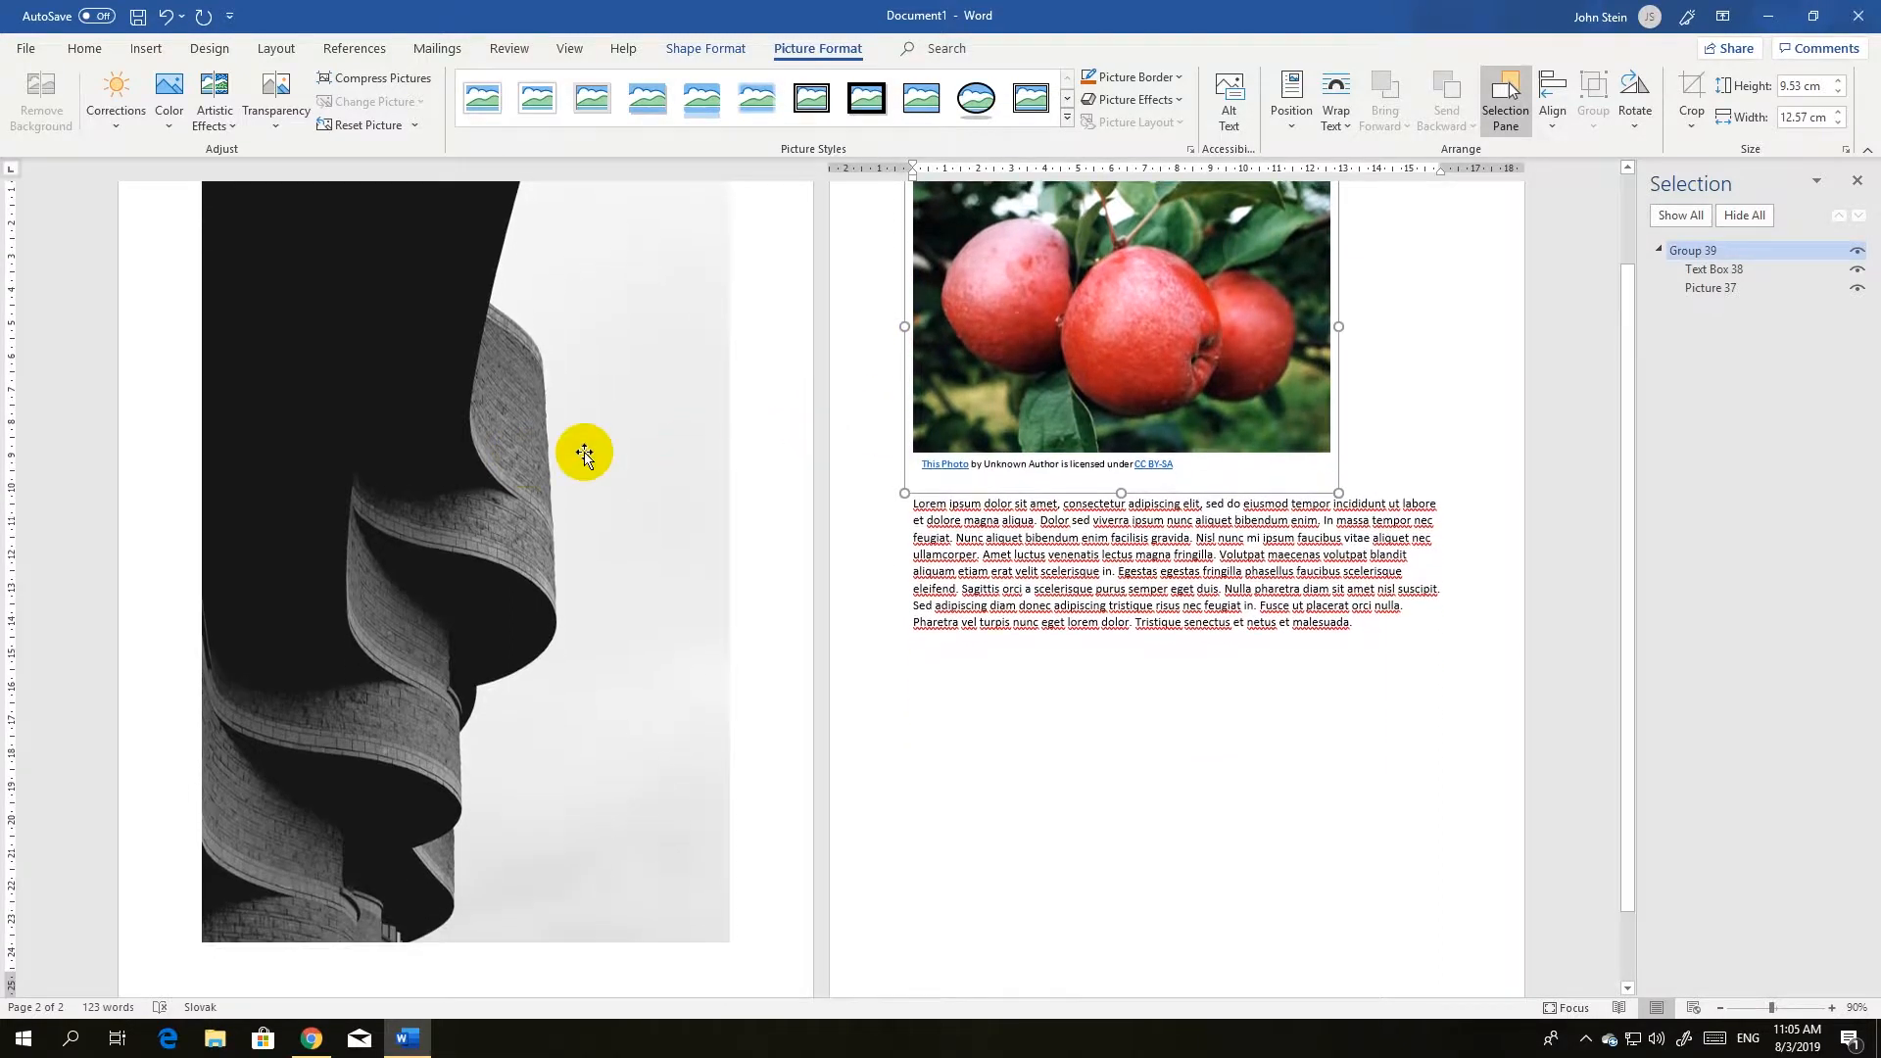
{"action": "left_click", "coordinate": [492, 442]}
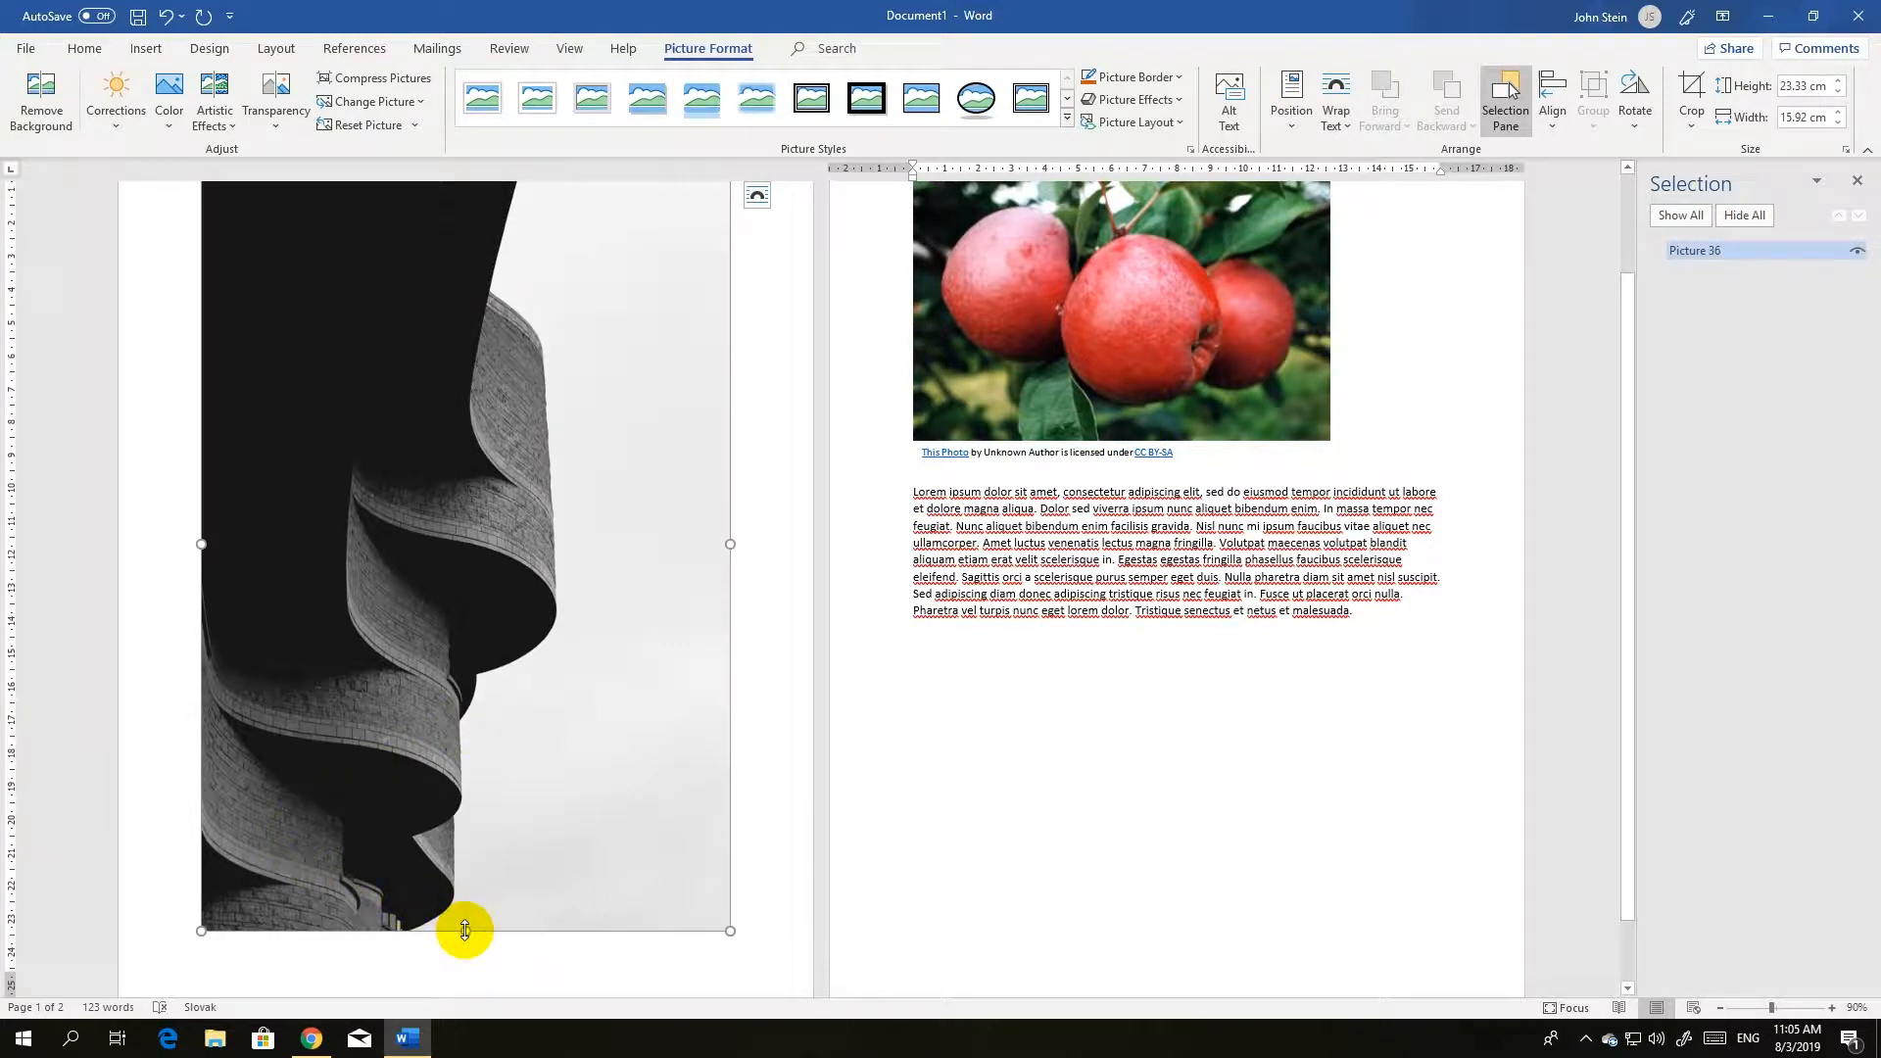
{"action": "left_click_drag", "start_coordinate": [464, 921], "coordinate": [479, 777]}
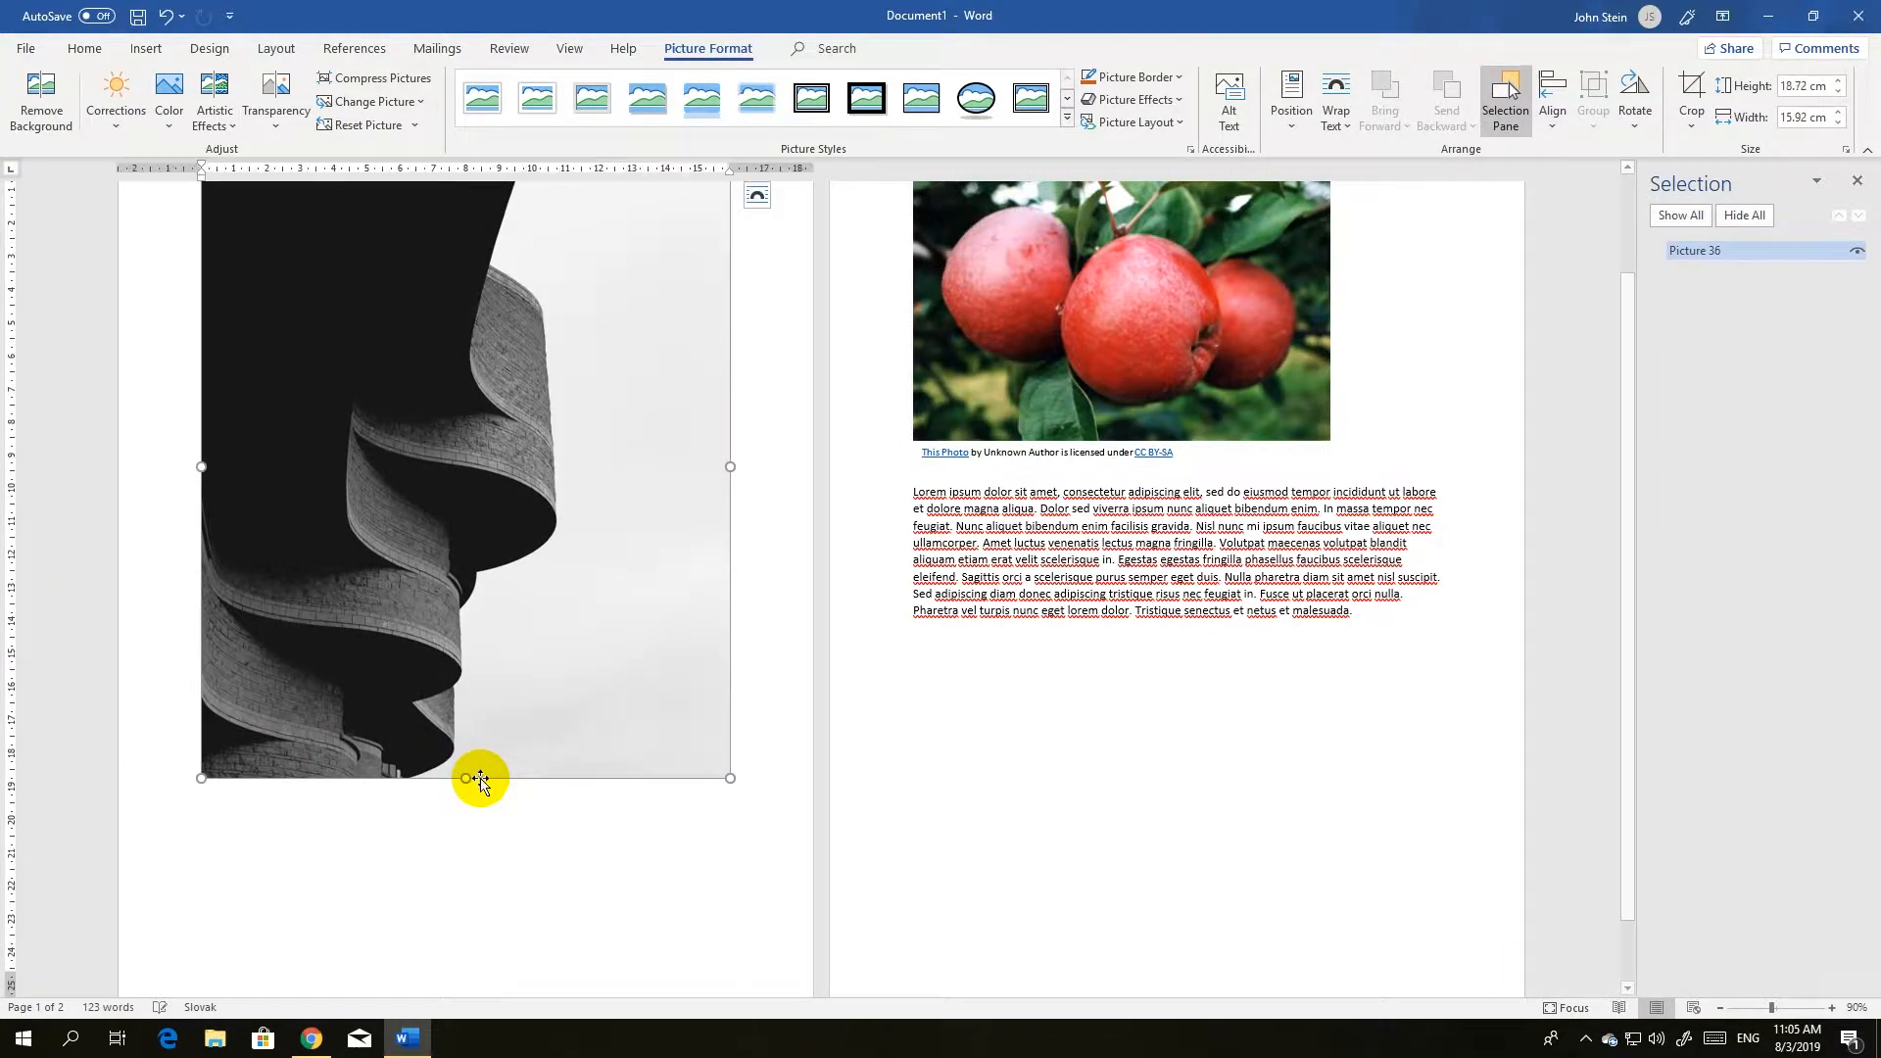
{"action": "scroll", "coordinate": [550, 820], "scroll_direction": "up", "scroll_amount": 2}
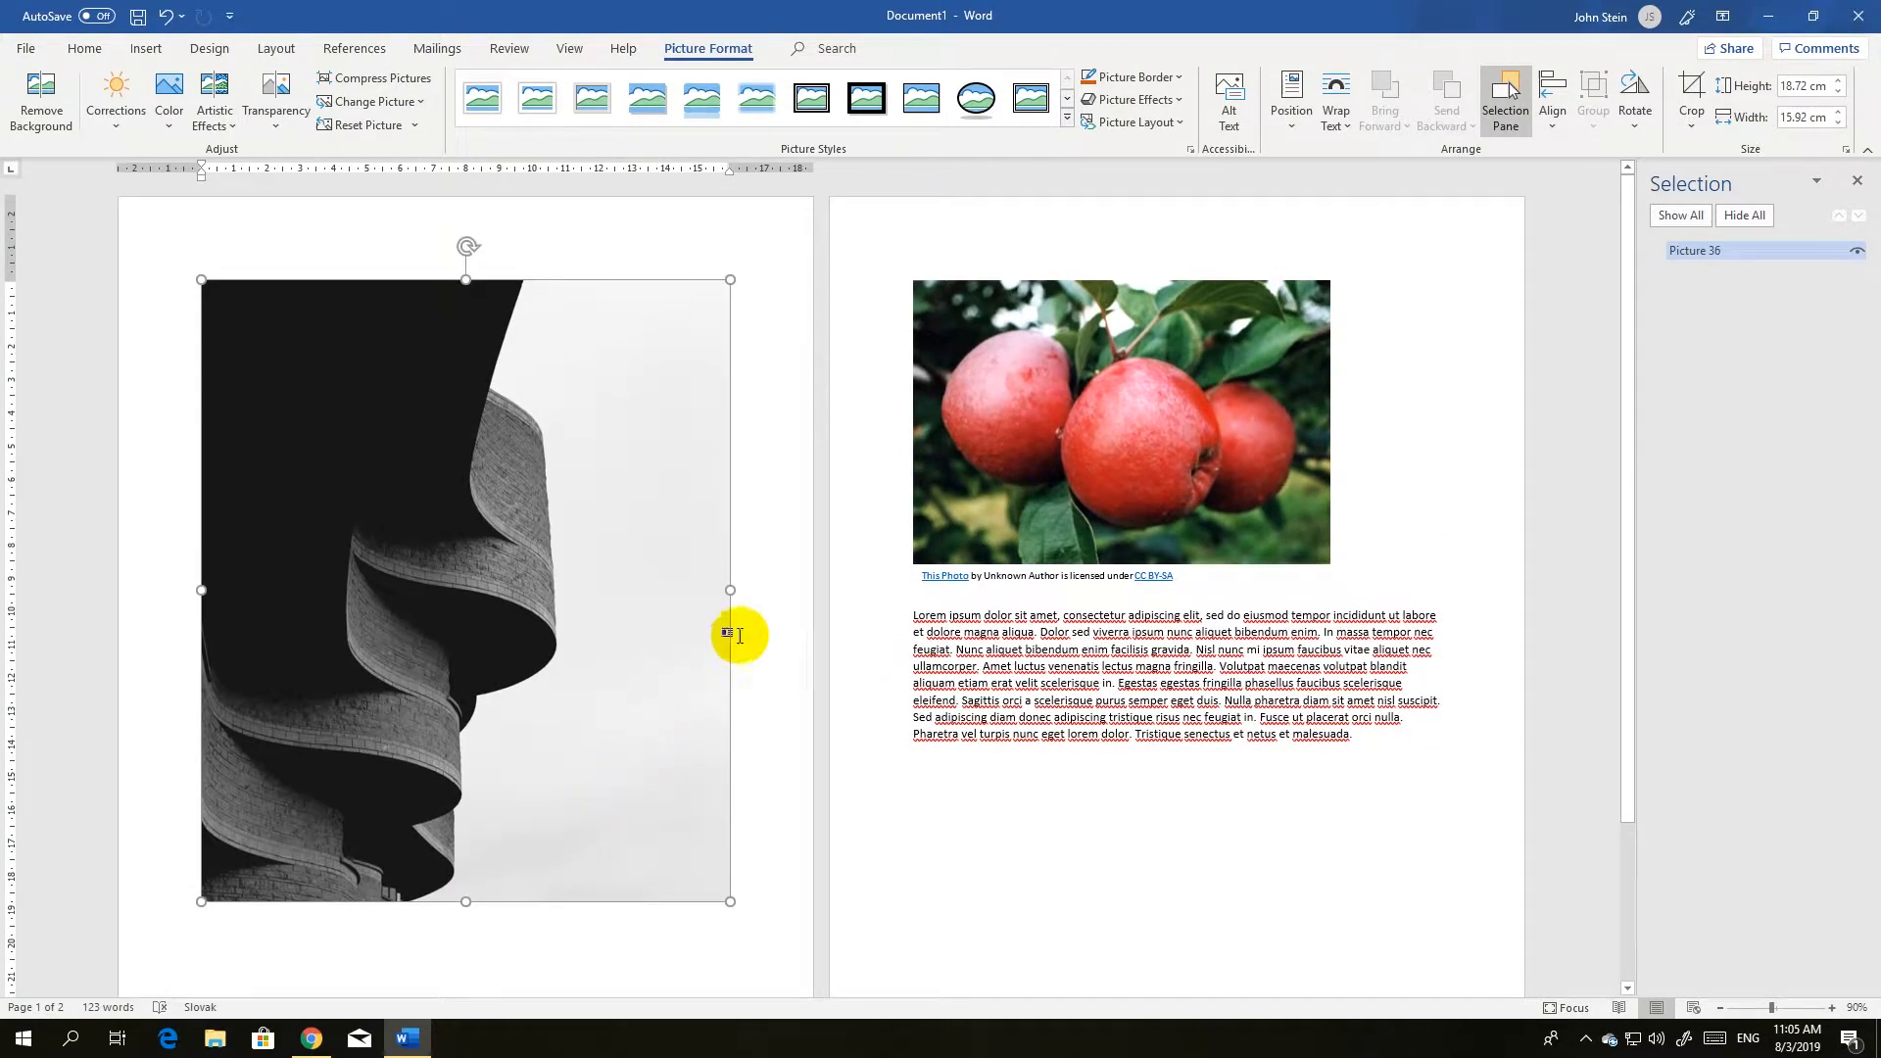
{"action": "left_click_drag", "start_coordinate": [728, 589], "coordinate": [660, 588]}
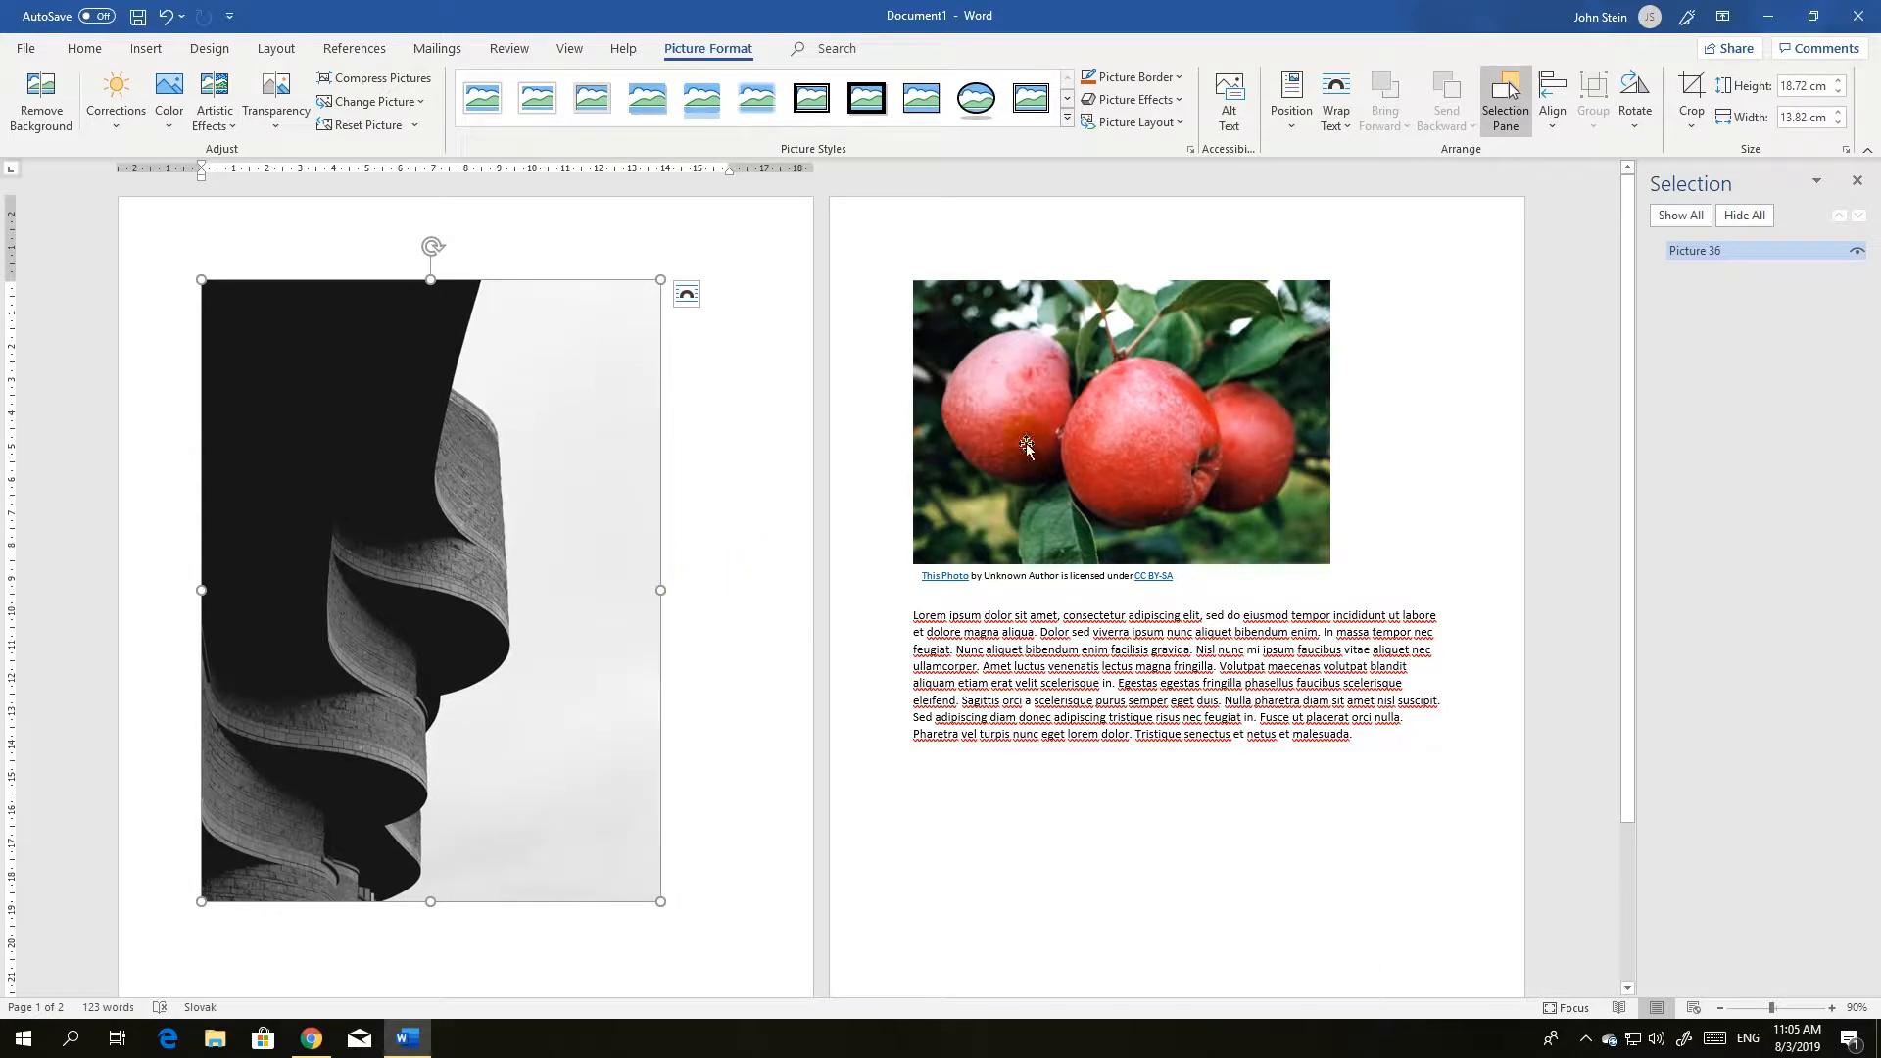
Set the black-and-white picture's height to exactly 15 cm.
{"action": "left_click", "coordinate": [1803, 86]}
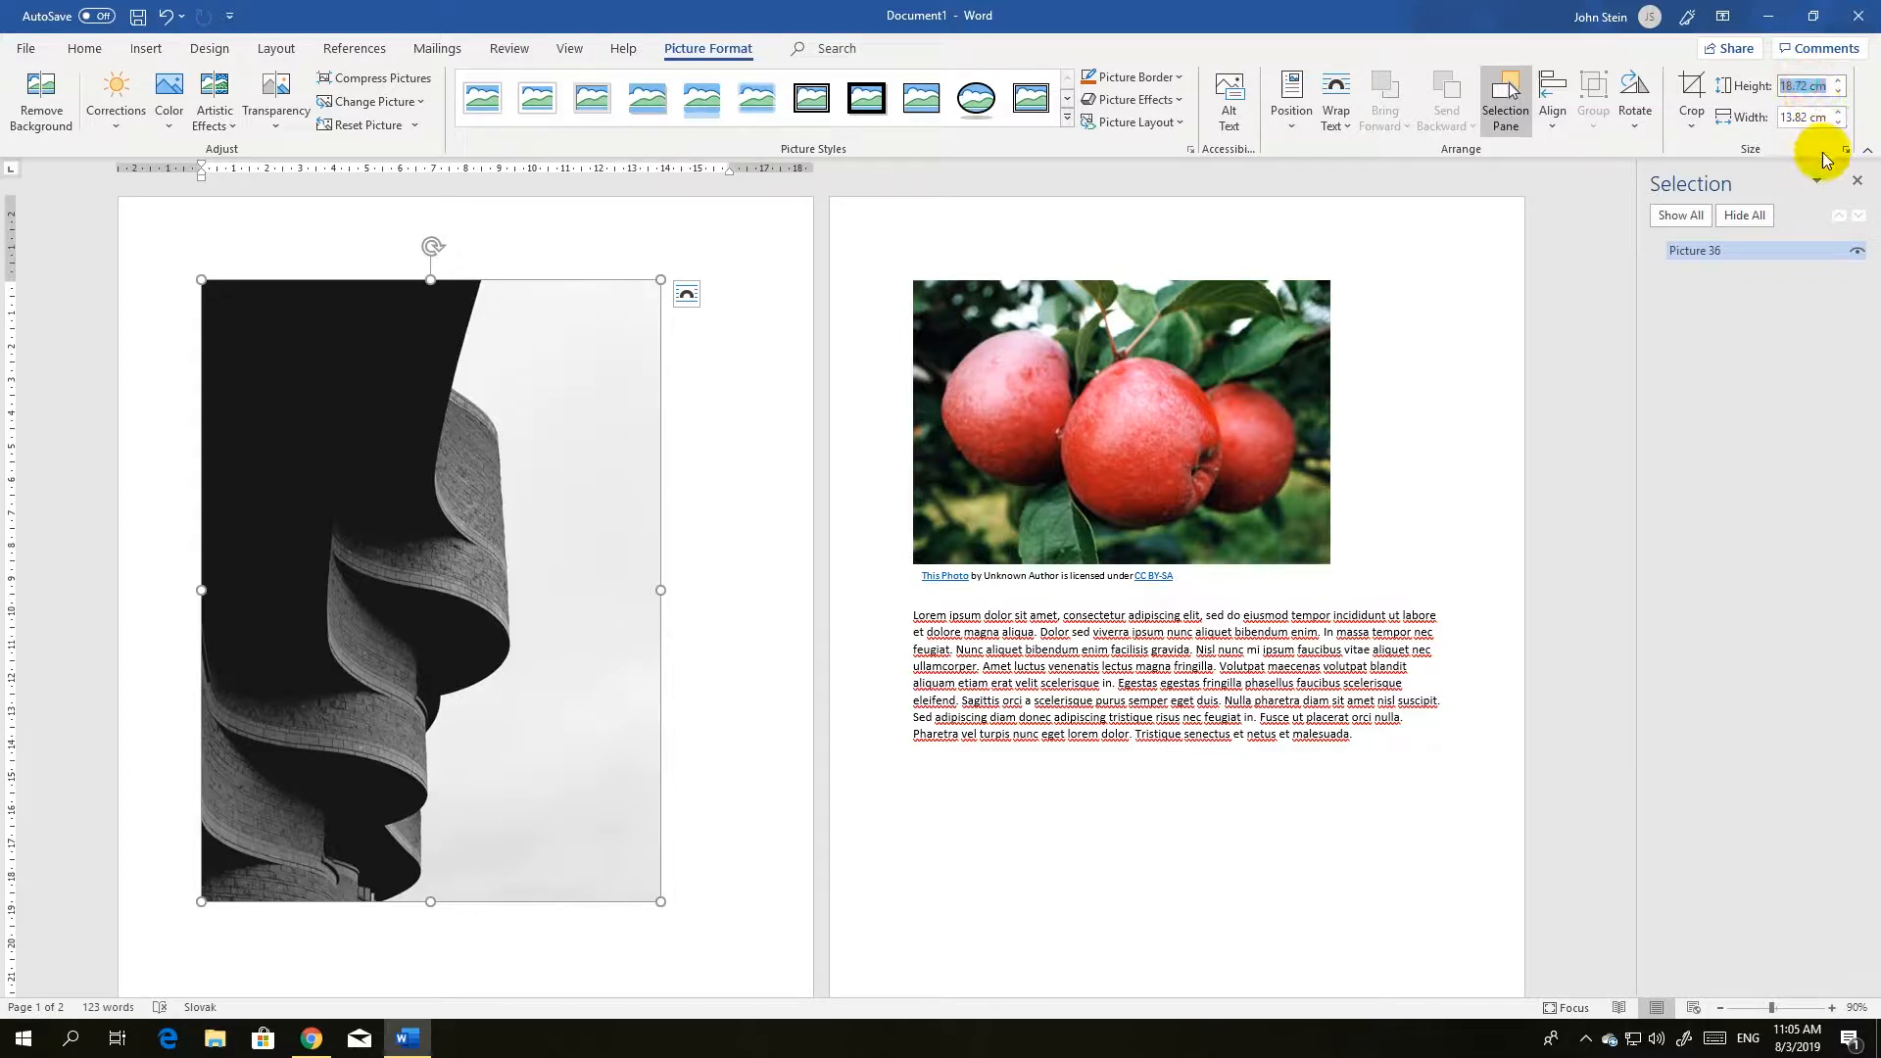
{"action": "left_click", "coordinate": [1806, 85]}
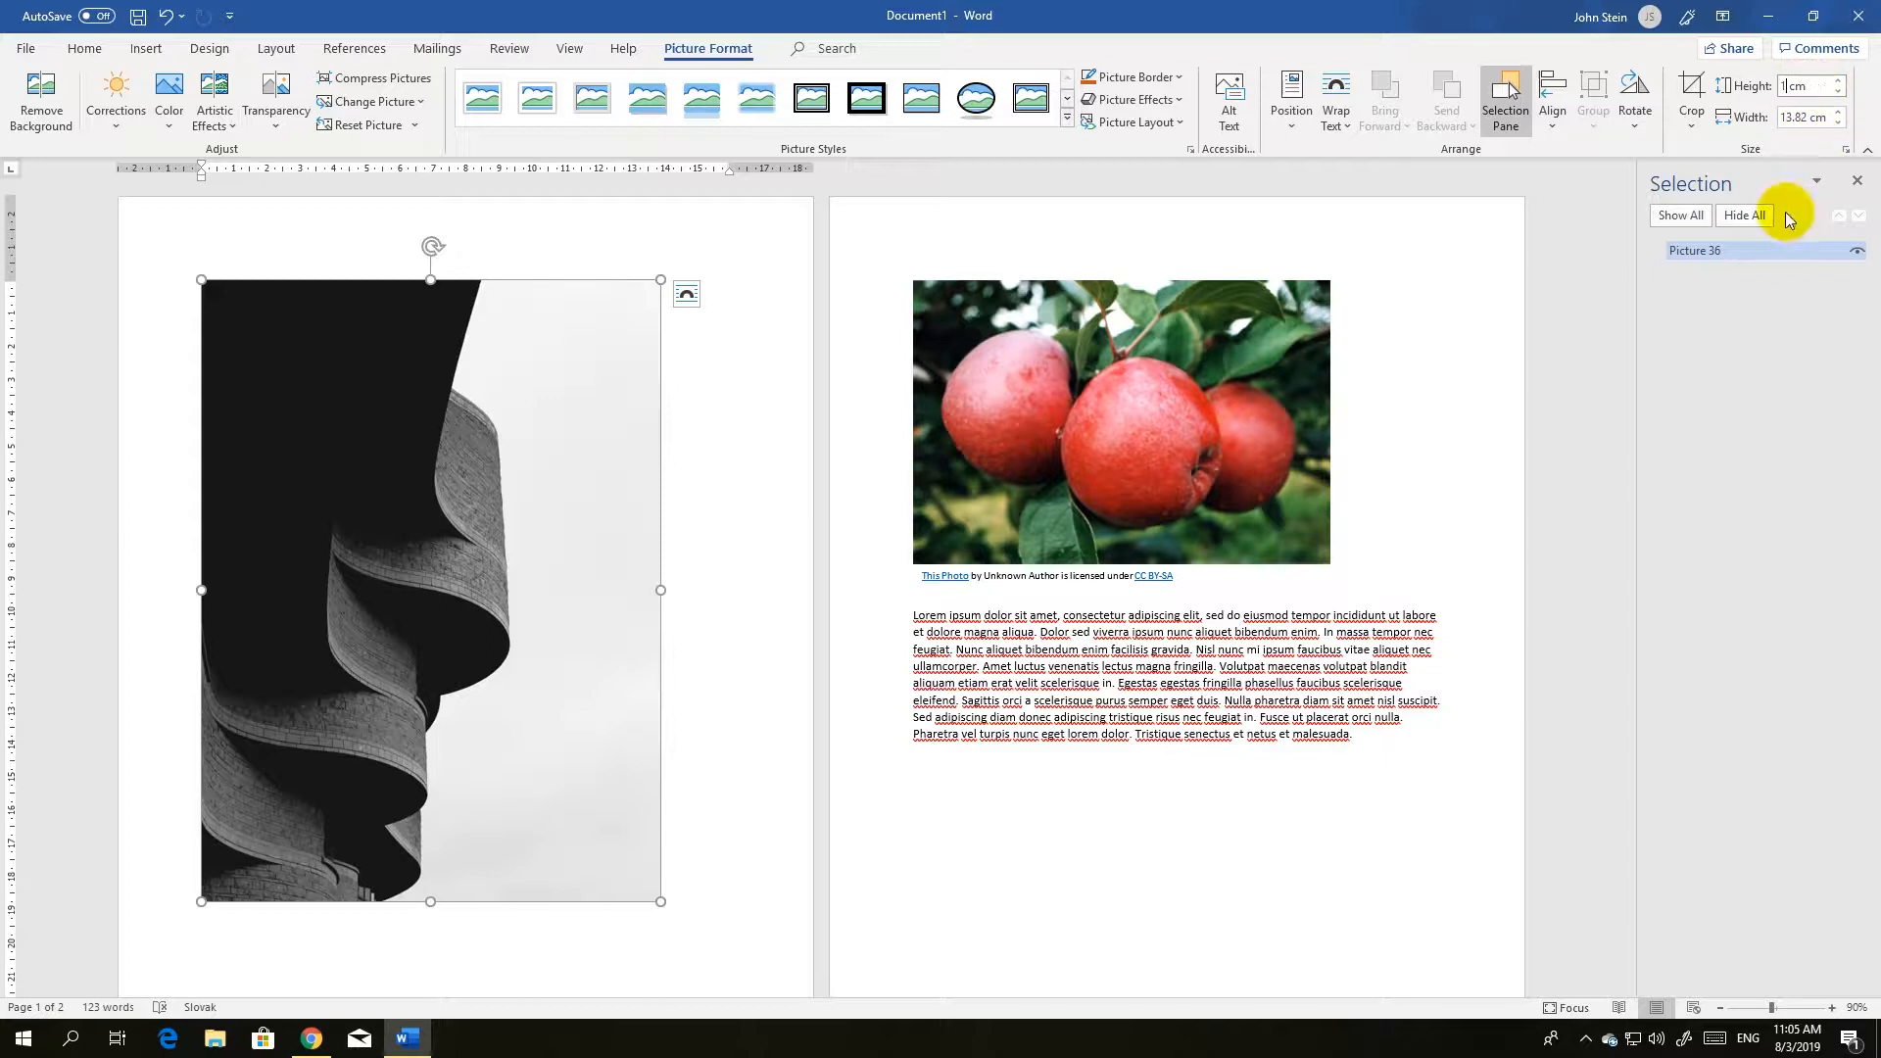
{"action": "type", "text": "15"}
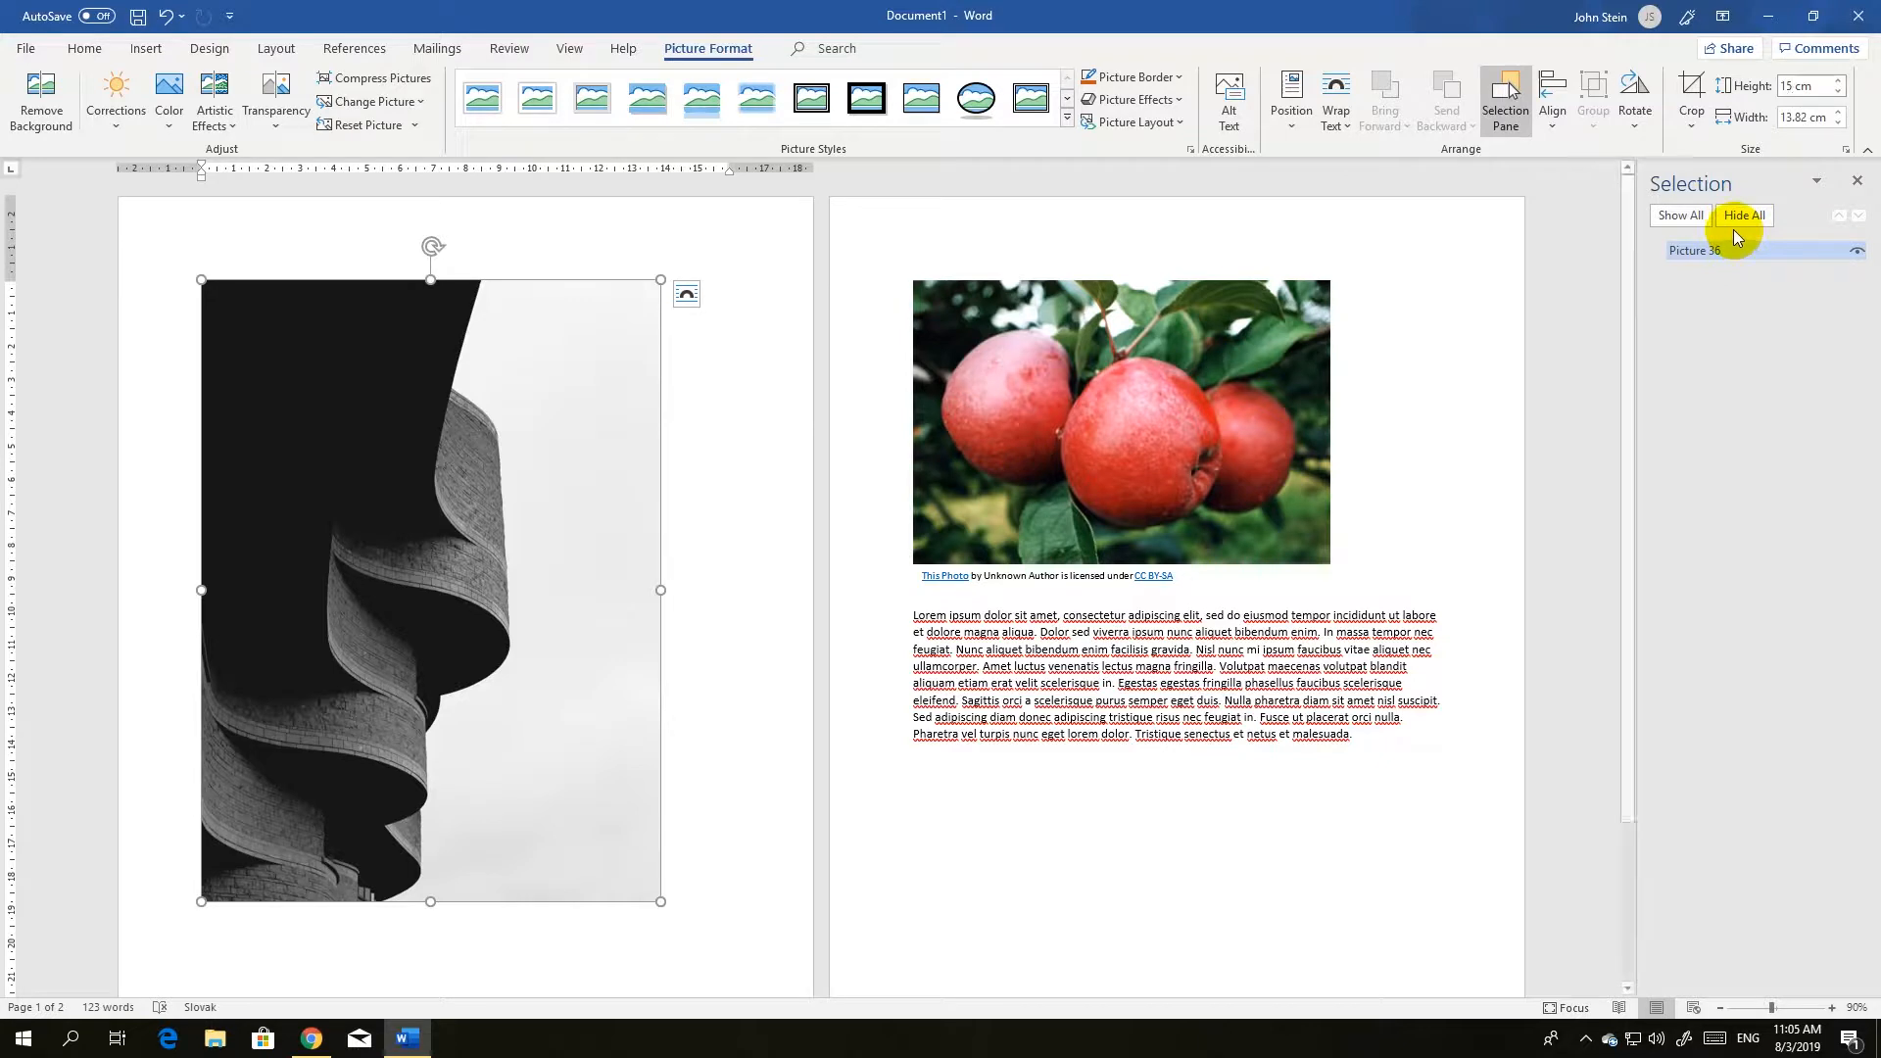
{"action": "key", "text": "Return"}
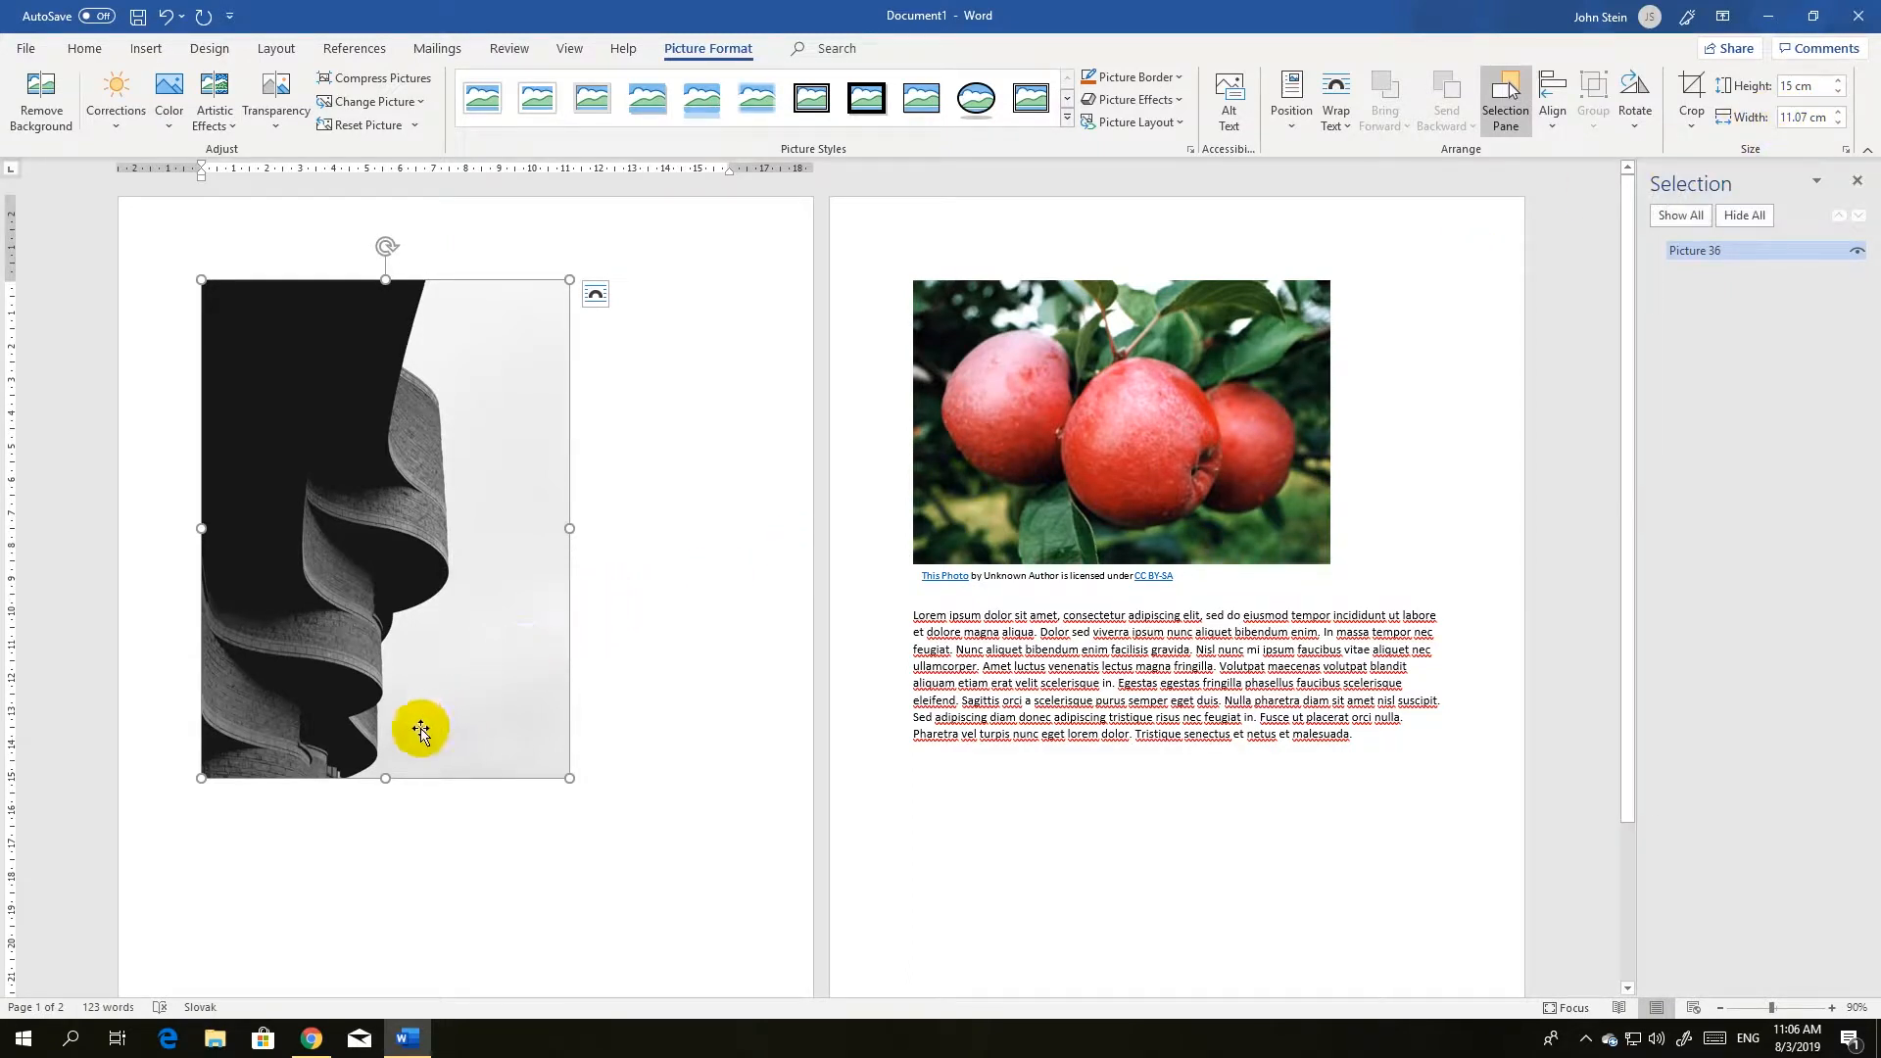
Stretch the black-and-white picture vertically from its lower edge to about 18 cm high.
{"action": "left_click_drag", "start_coordinate": [386, 775], "coordinate": [389, 703]}
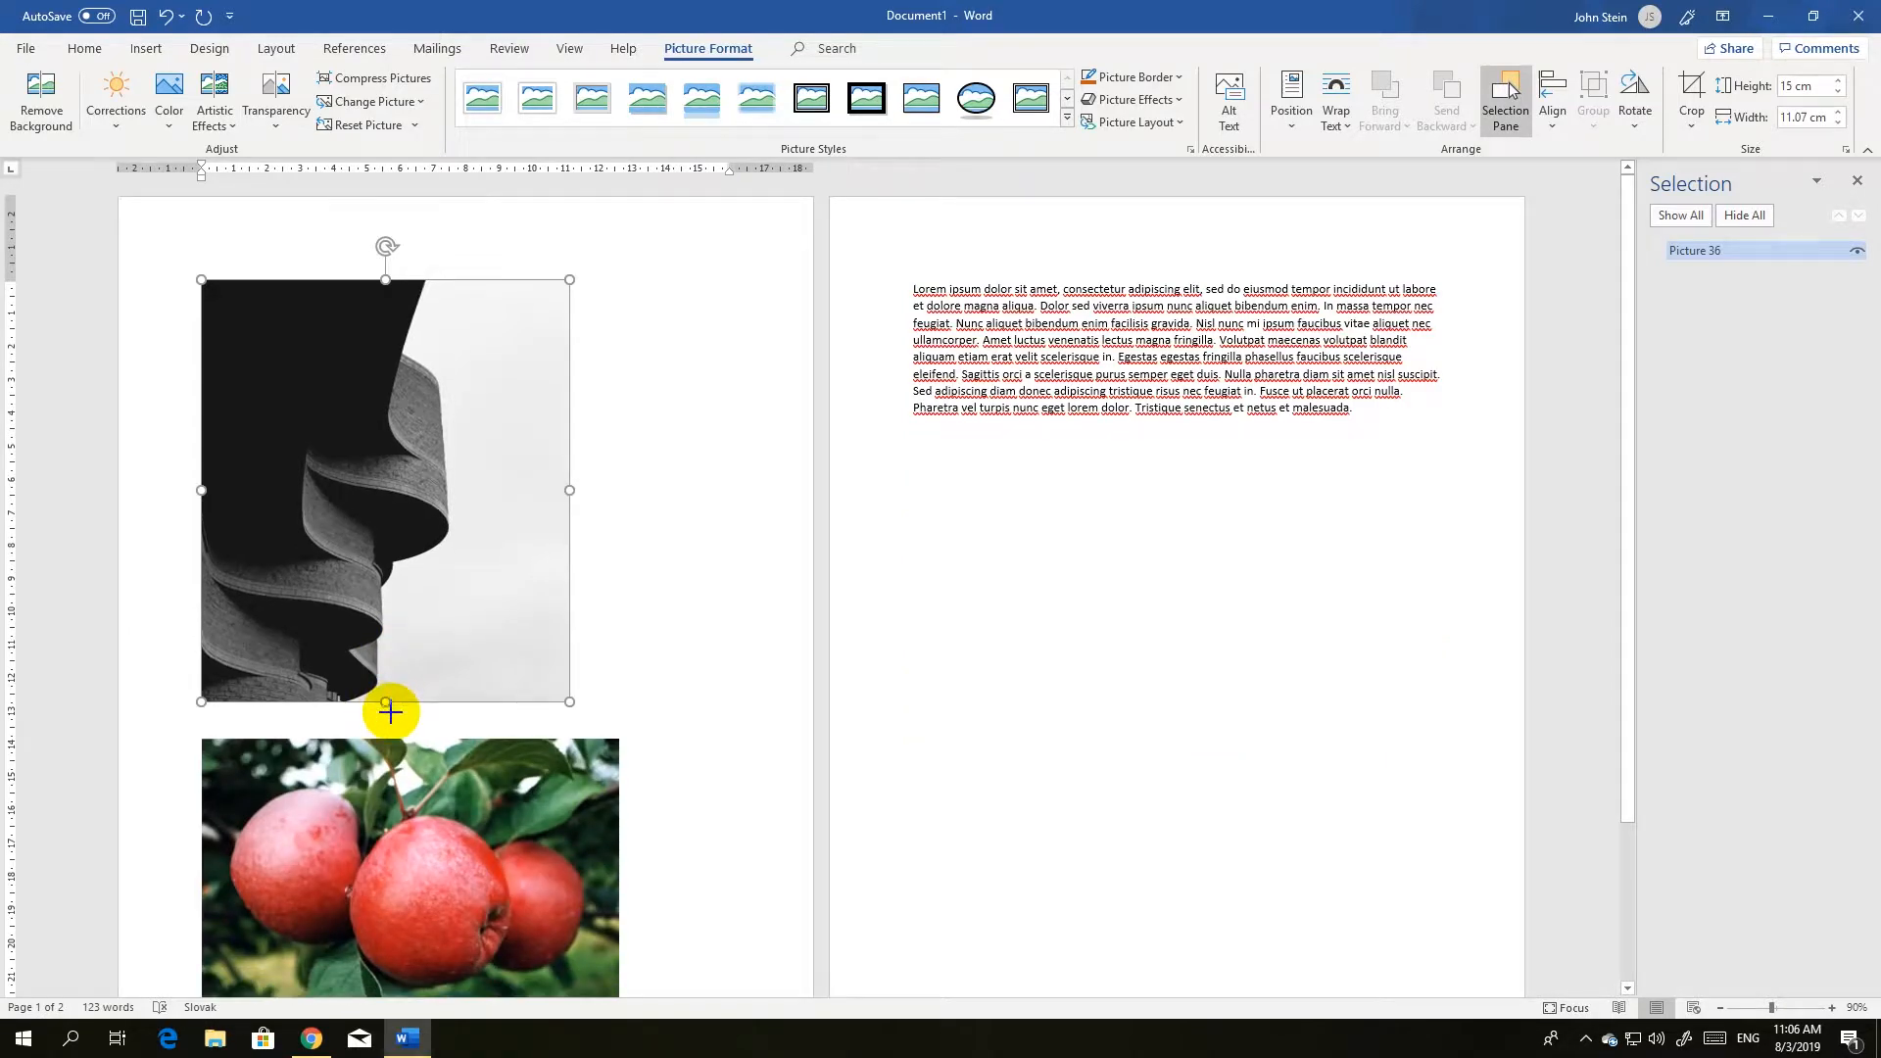
{"action": "left_click_drag", "start_coordinate": [391, 681], "coordinate": [350, 881]}
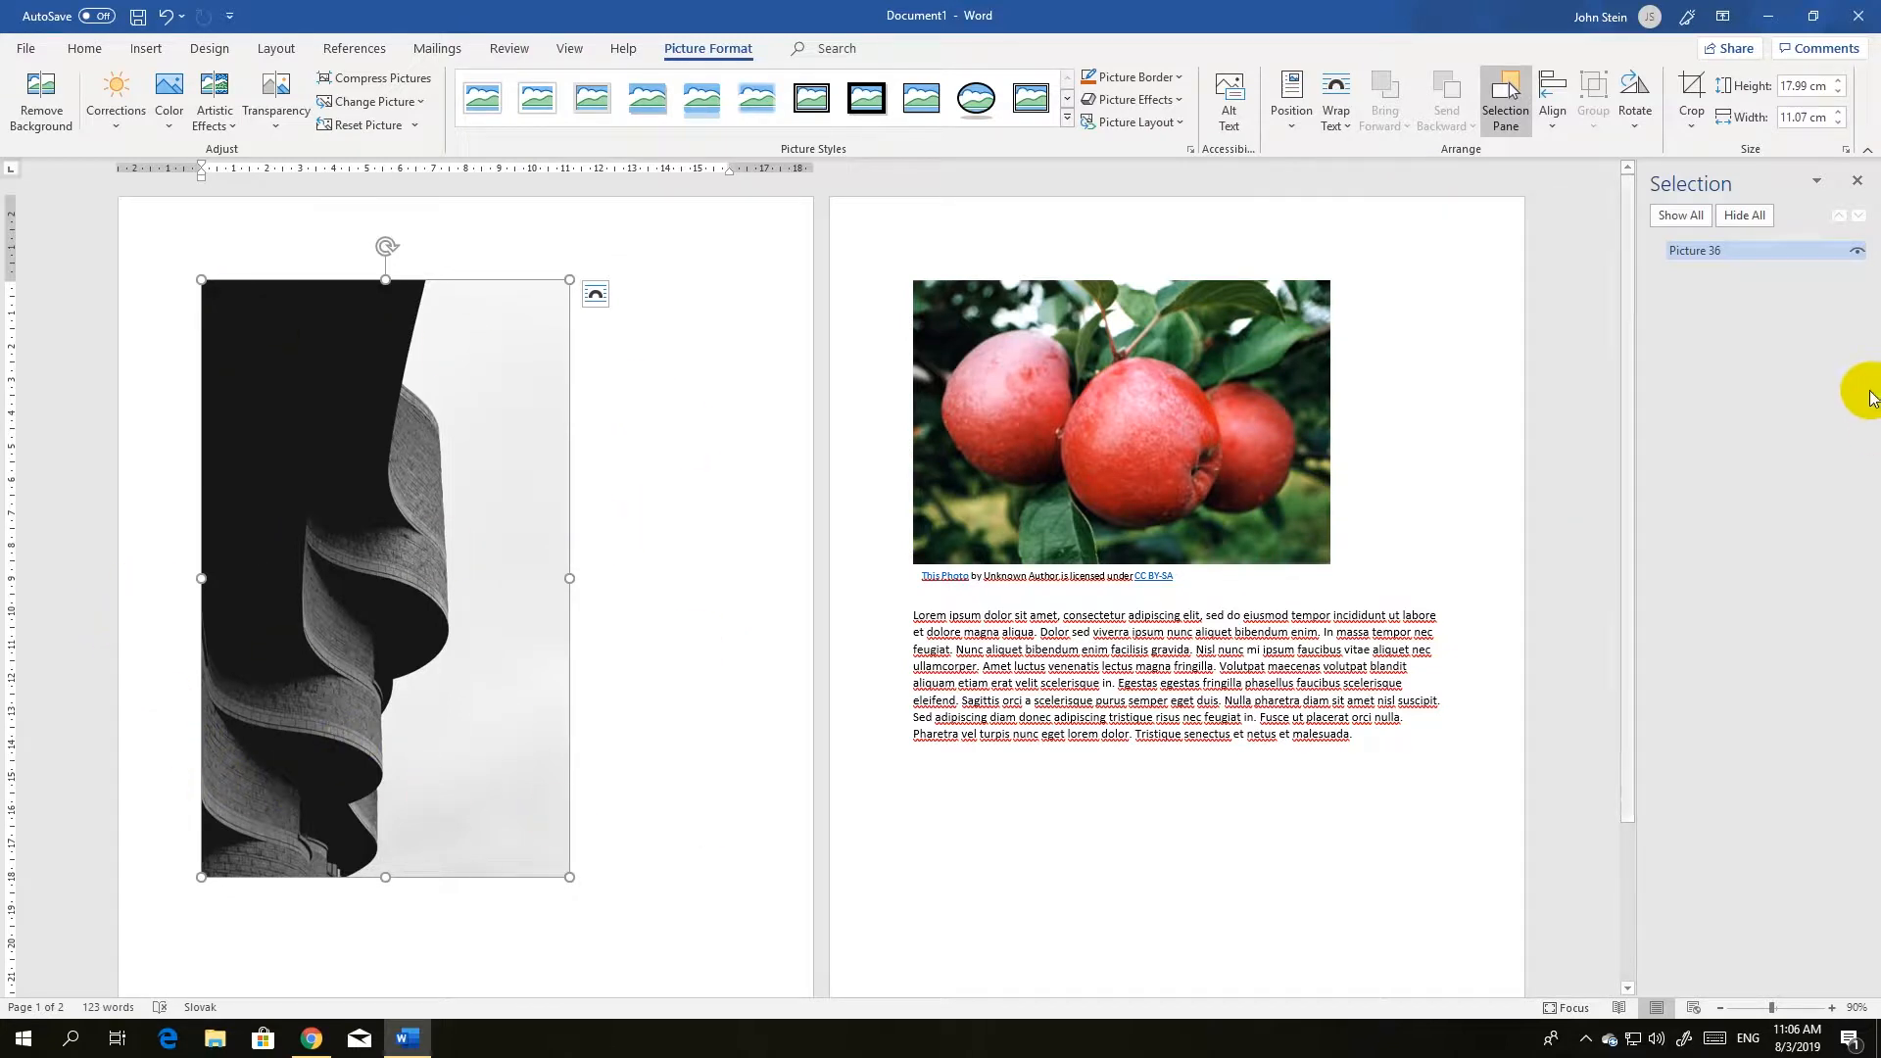
Crop away the lower part of the black-and-white picture, leaving it about 11.7 cm high, and reselect it.
{"action": "left_click", "coordinate": [1700, 88]}
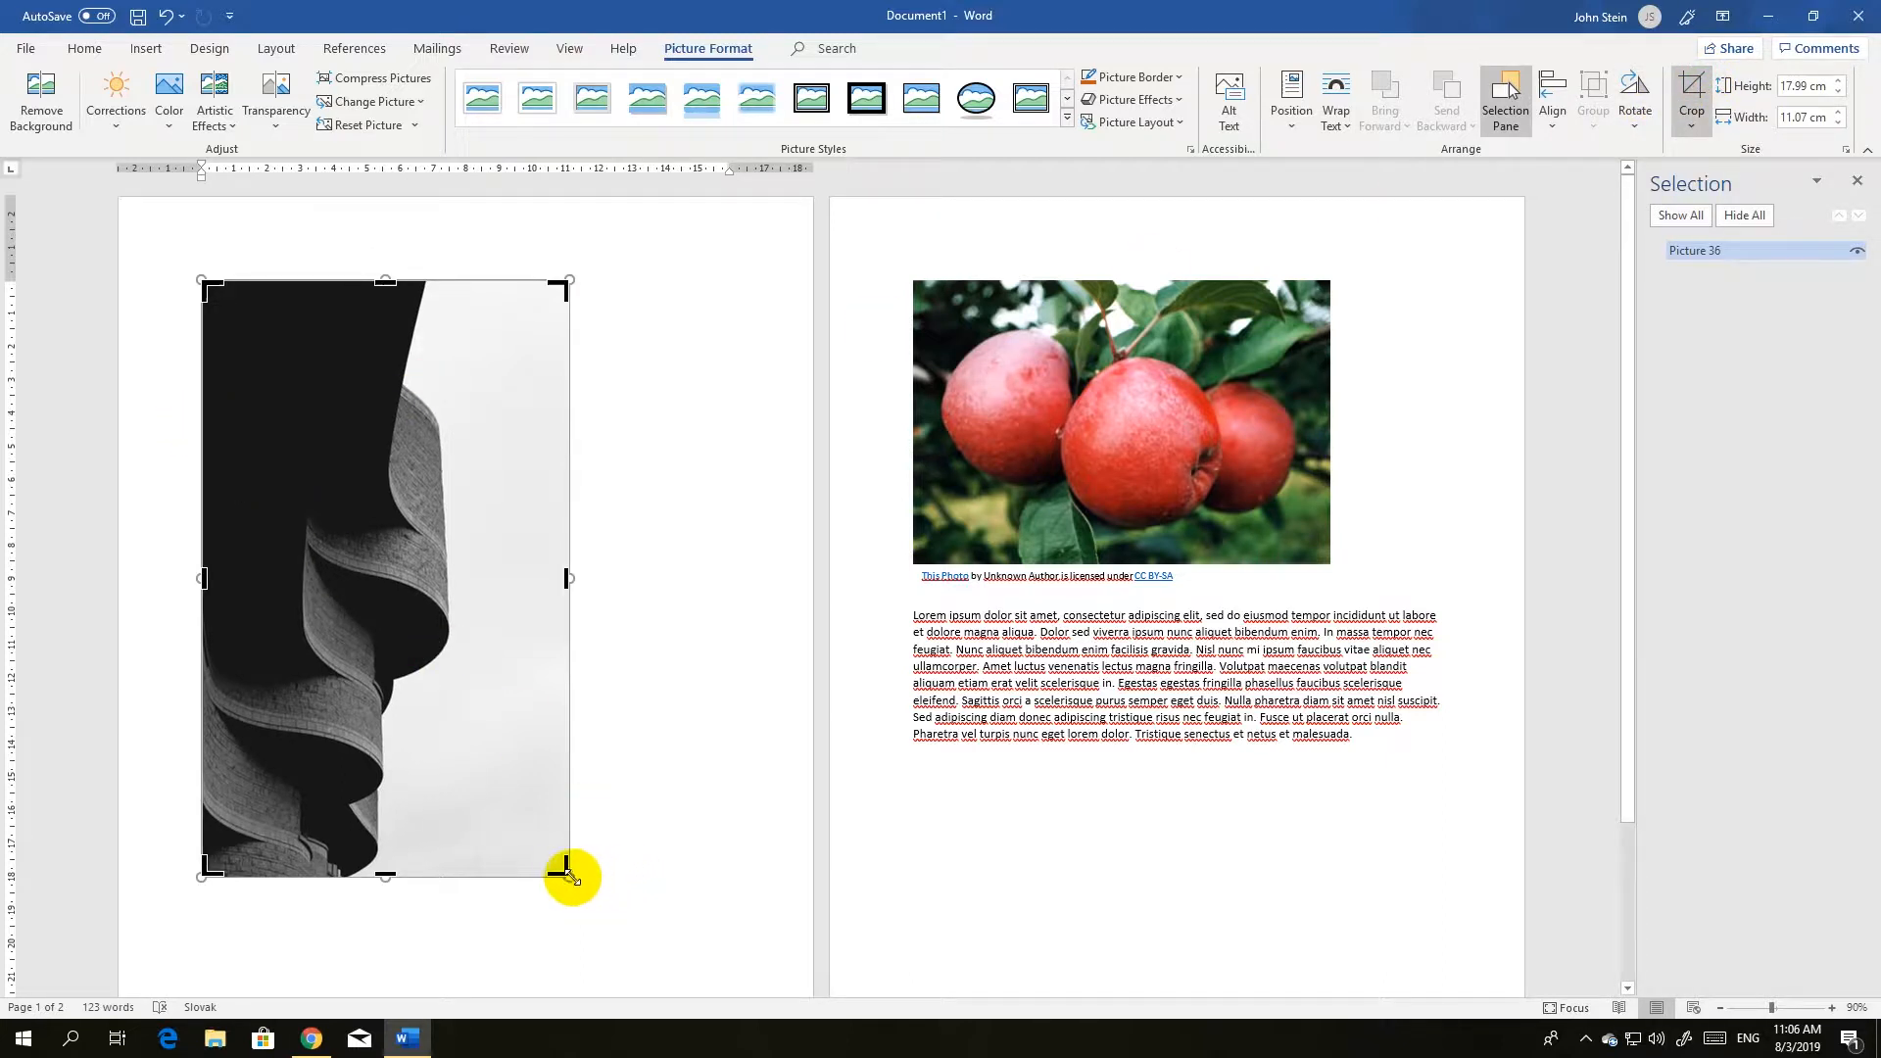
{"action": "left_click_drag", "start_coordinate": [565, 868], "coordinate": [569, 663]}
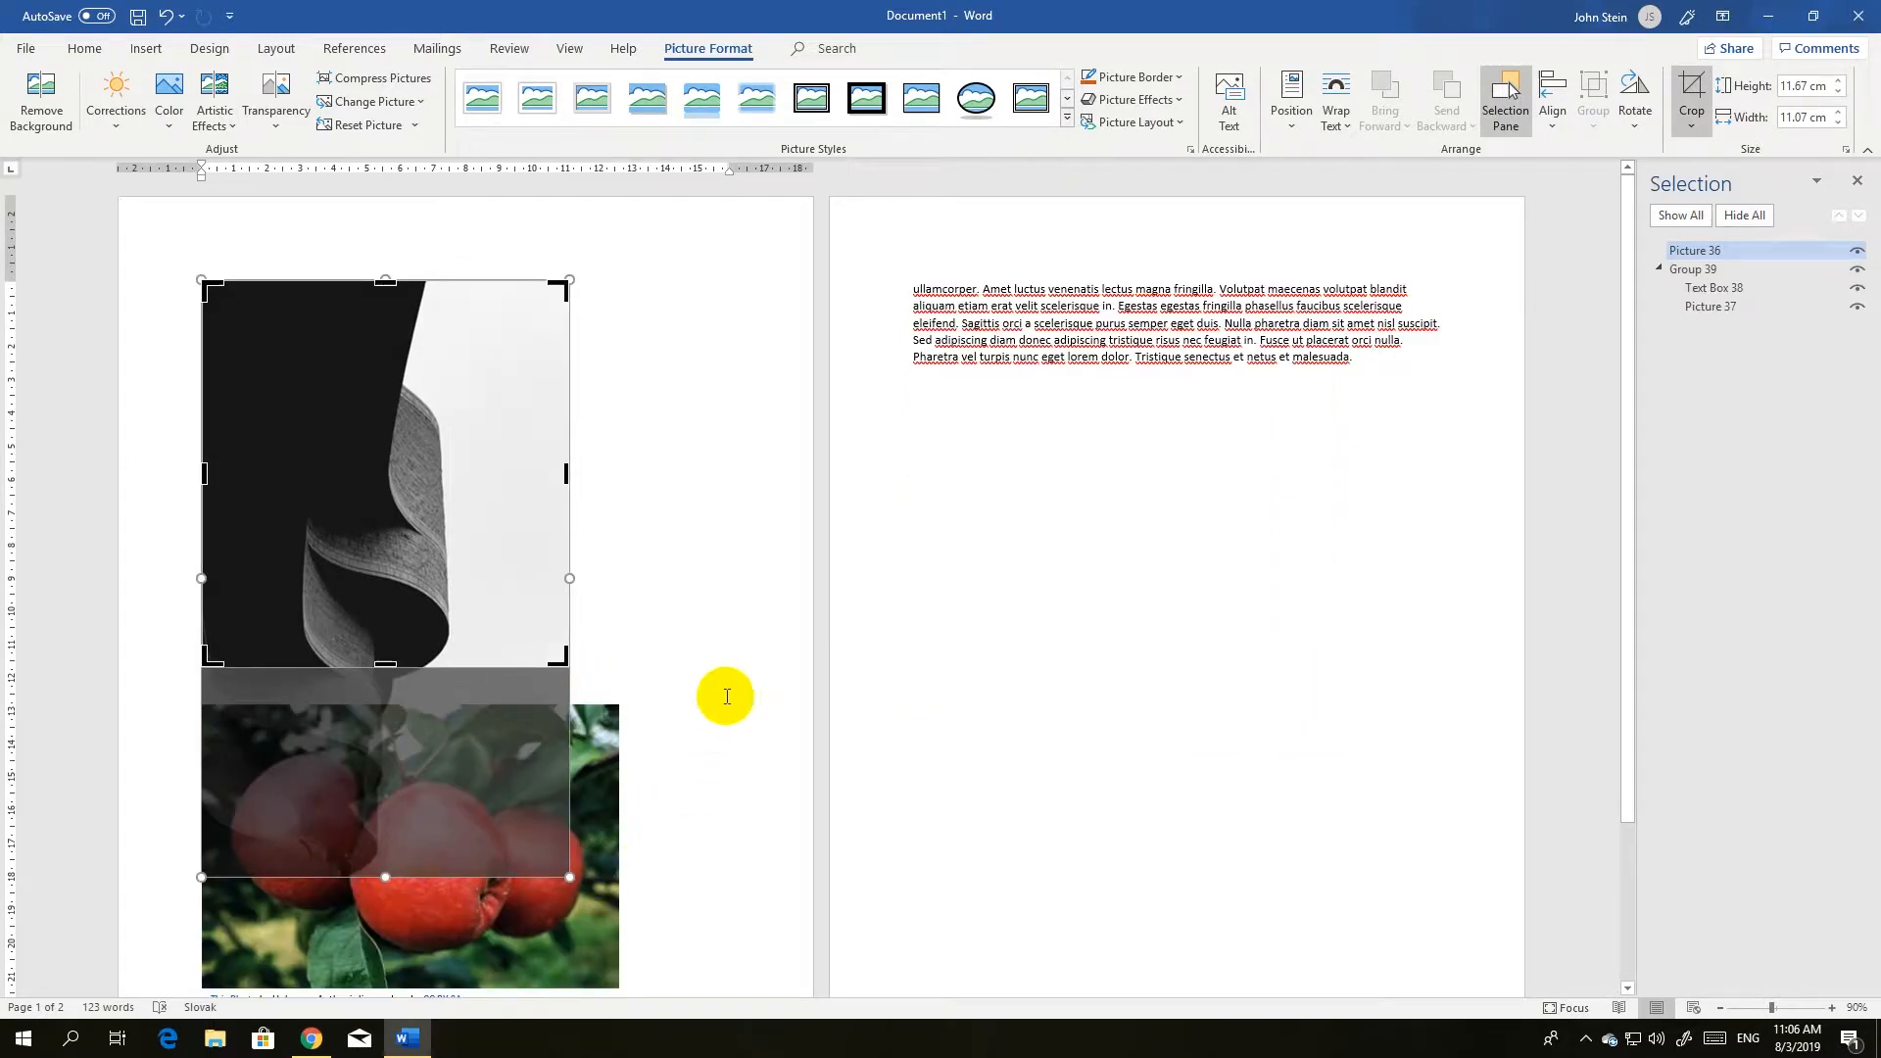
{"action": "left_click", "coordinate": [728, 642]}
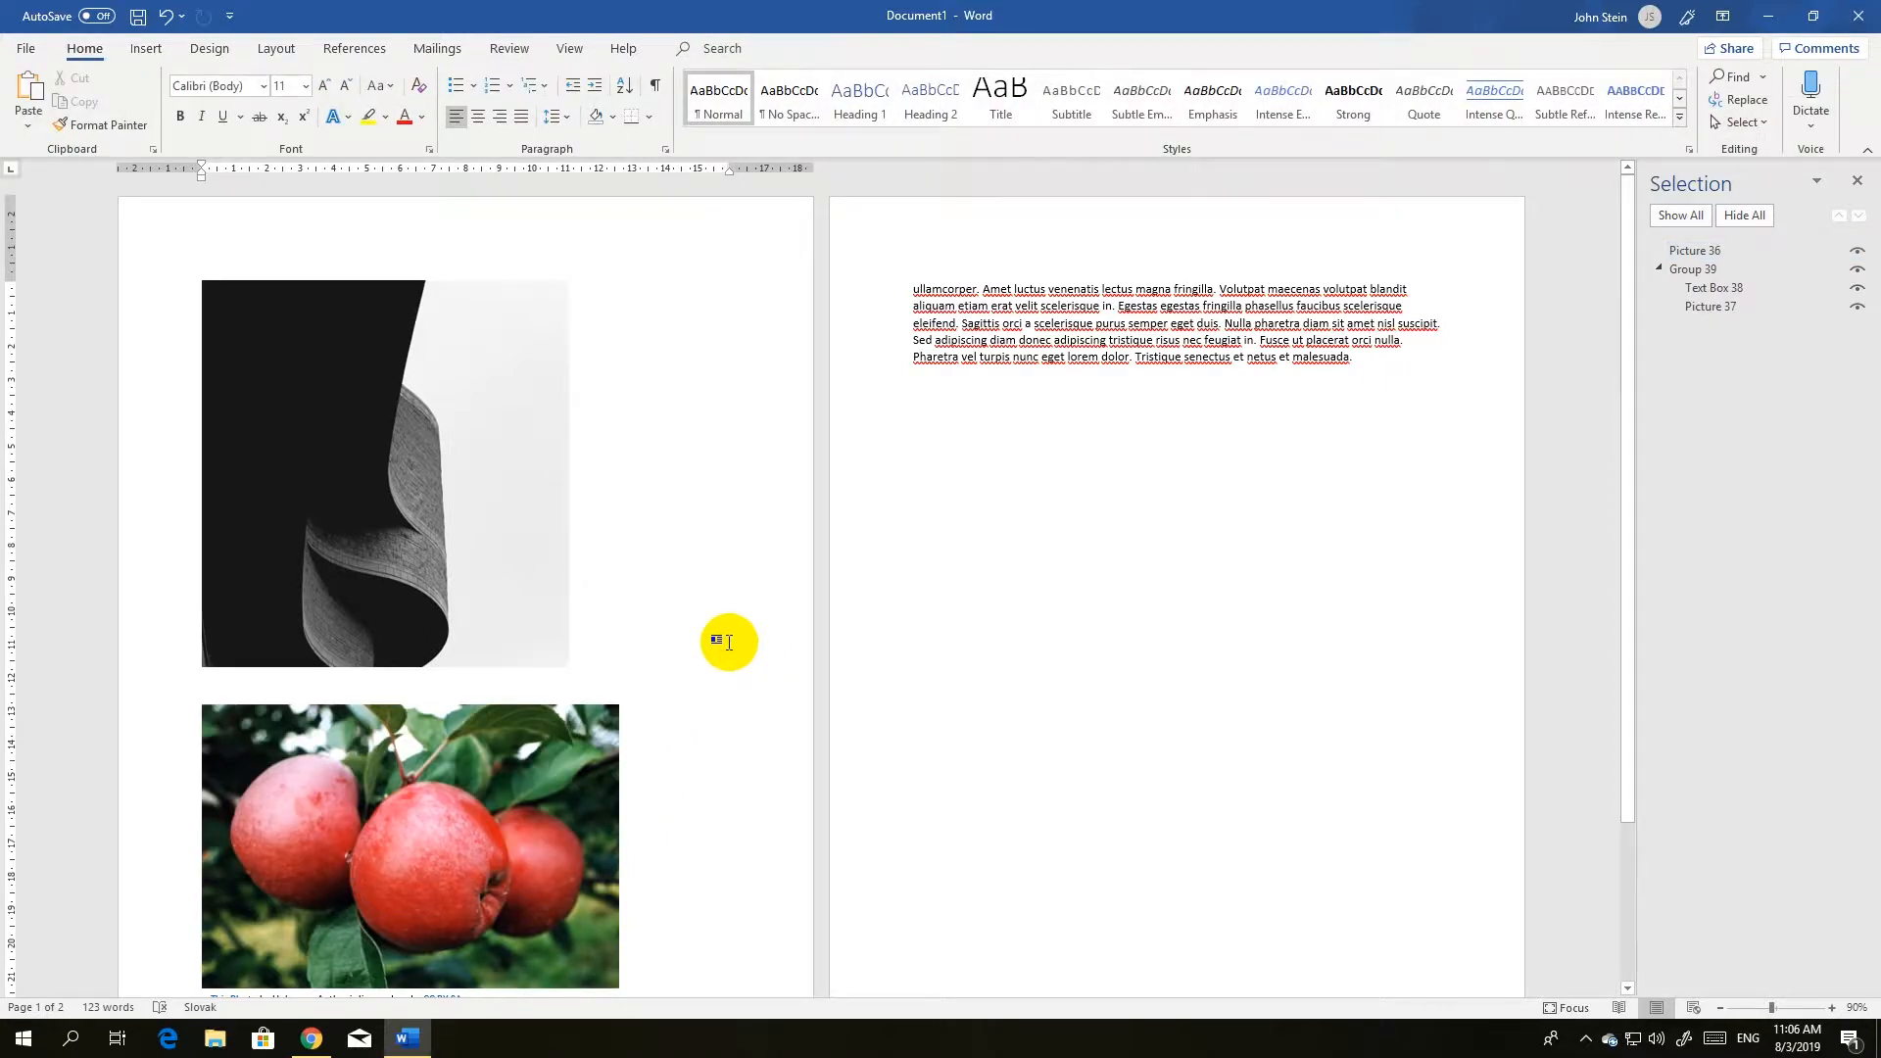
{"action": "left_click", "coordinate": [458, 559]}
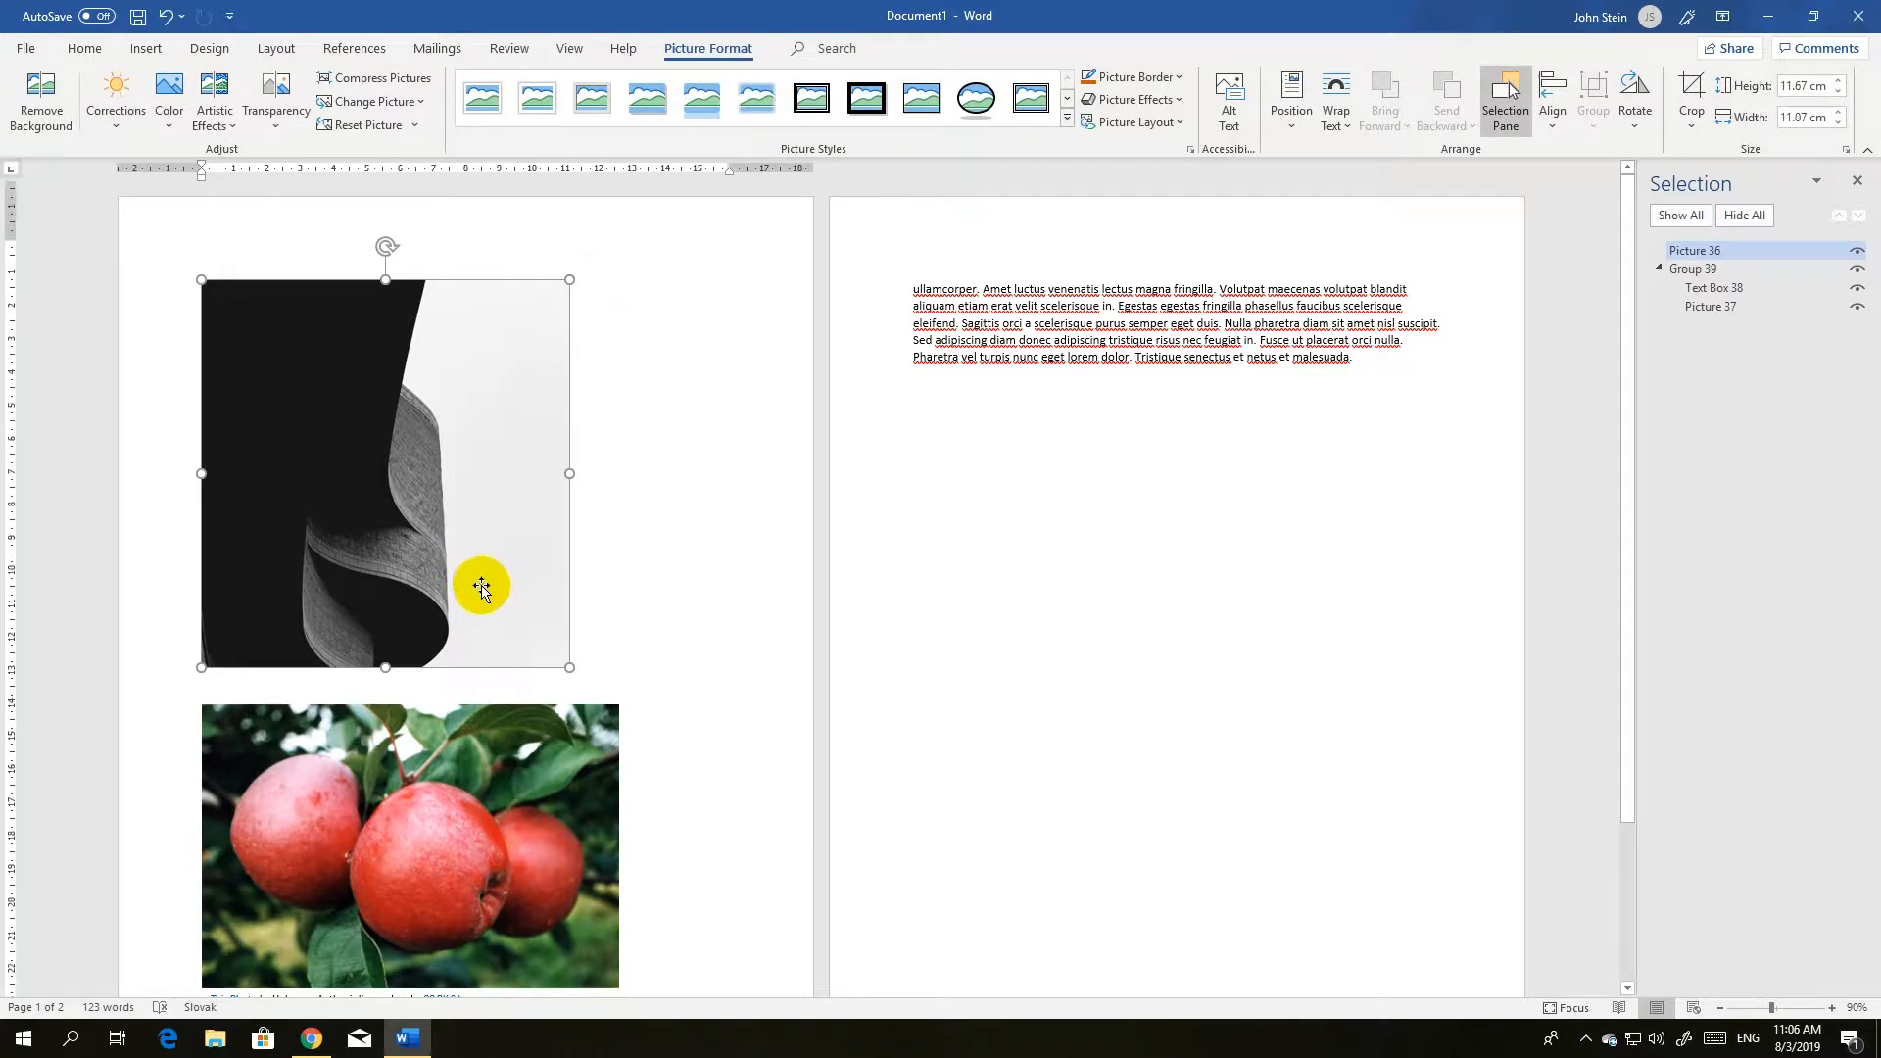
Select the apple picture, try styles including Soft Edge Rectangle and the black frames, and apply the thin black frame.
{"action": "scroll", "coordinate": [481, 587], "scroll_direction": "down", "scroll_amount": 1}
{"action": "left_click", "coordinate": [496, 708]}
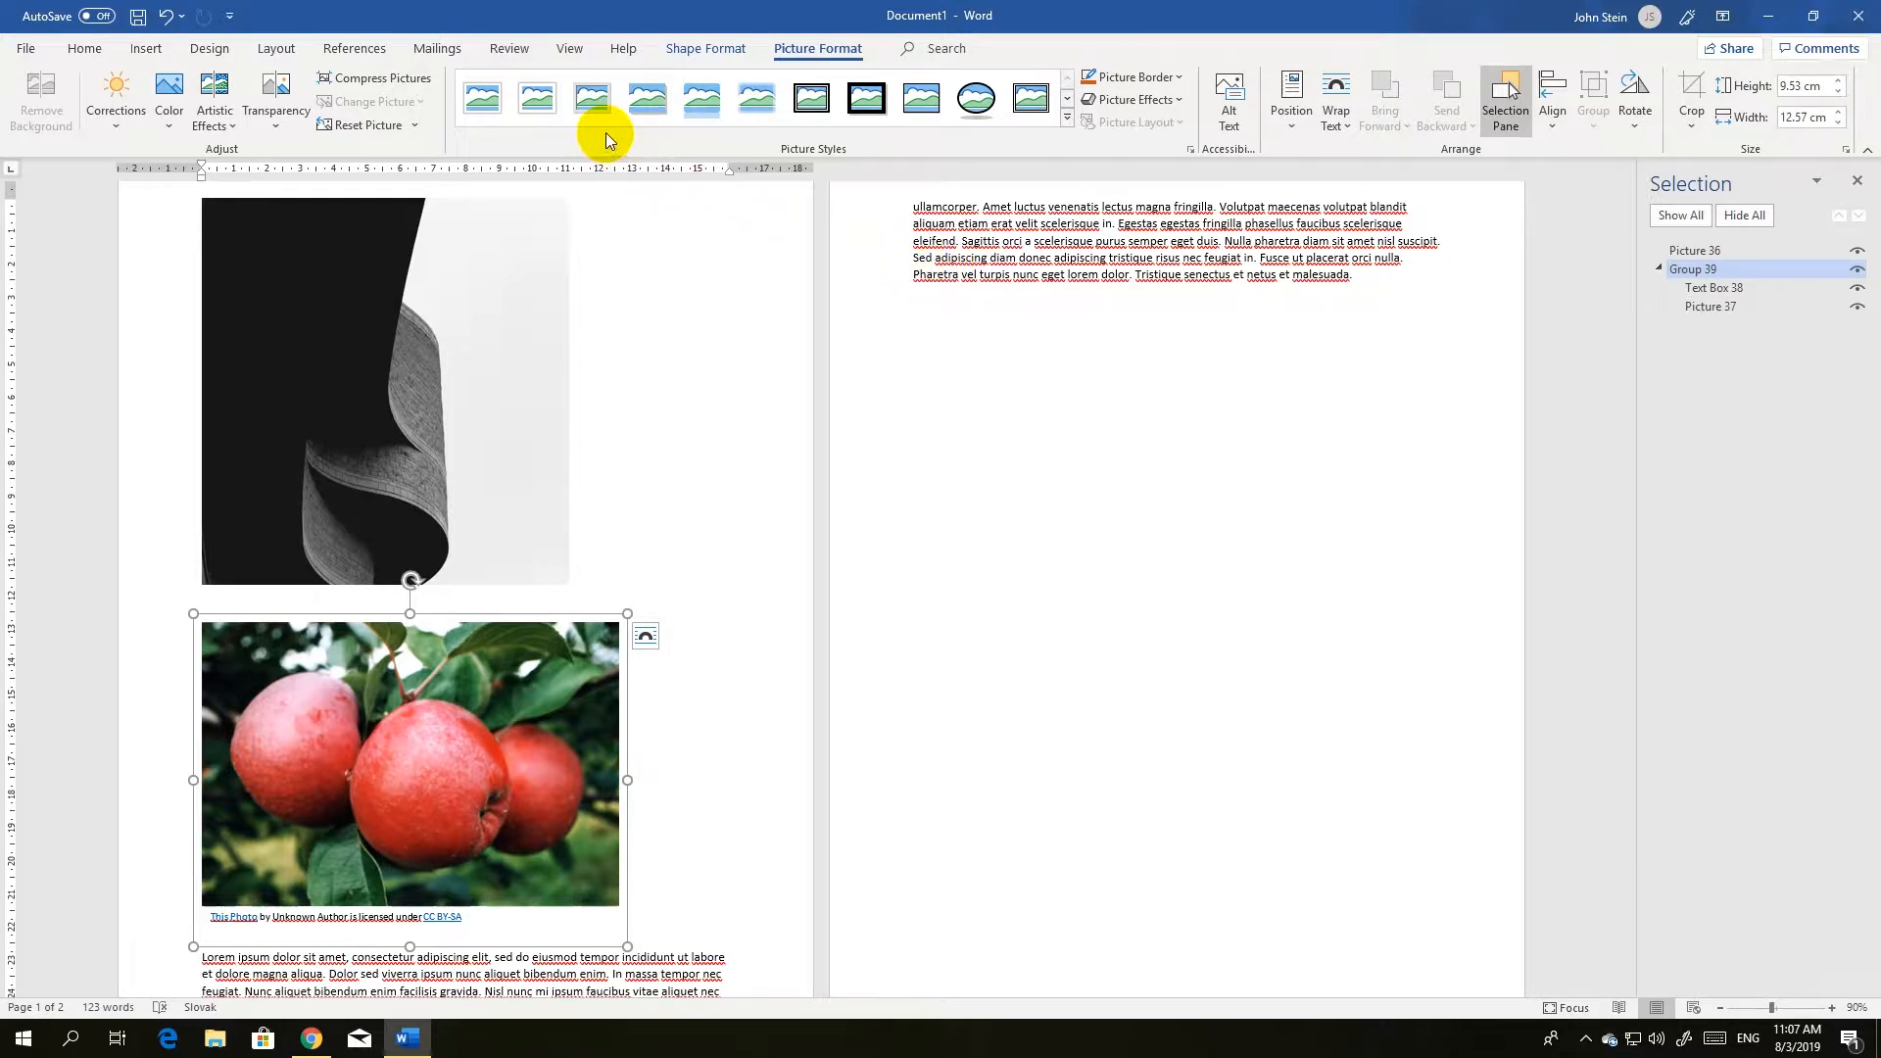
{"action": "left_click", "coordinate": [534, 97]}
{"action": "left_click", "coordinate": [587, 100]}
{"action": "left_click", "coordinate": [642, 101]}
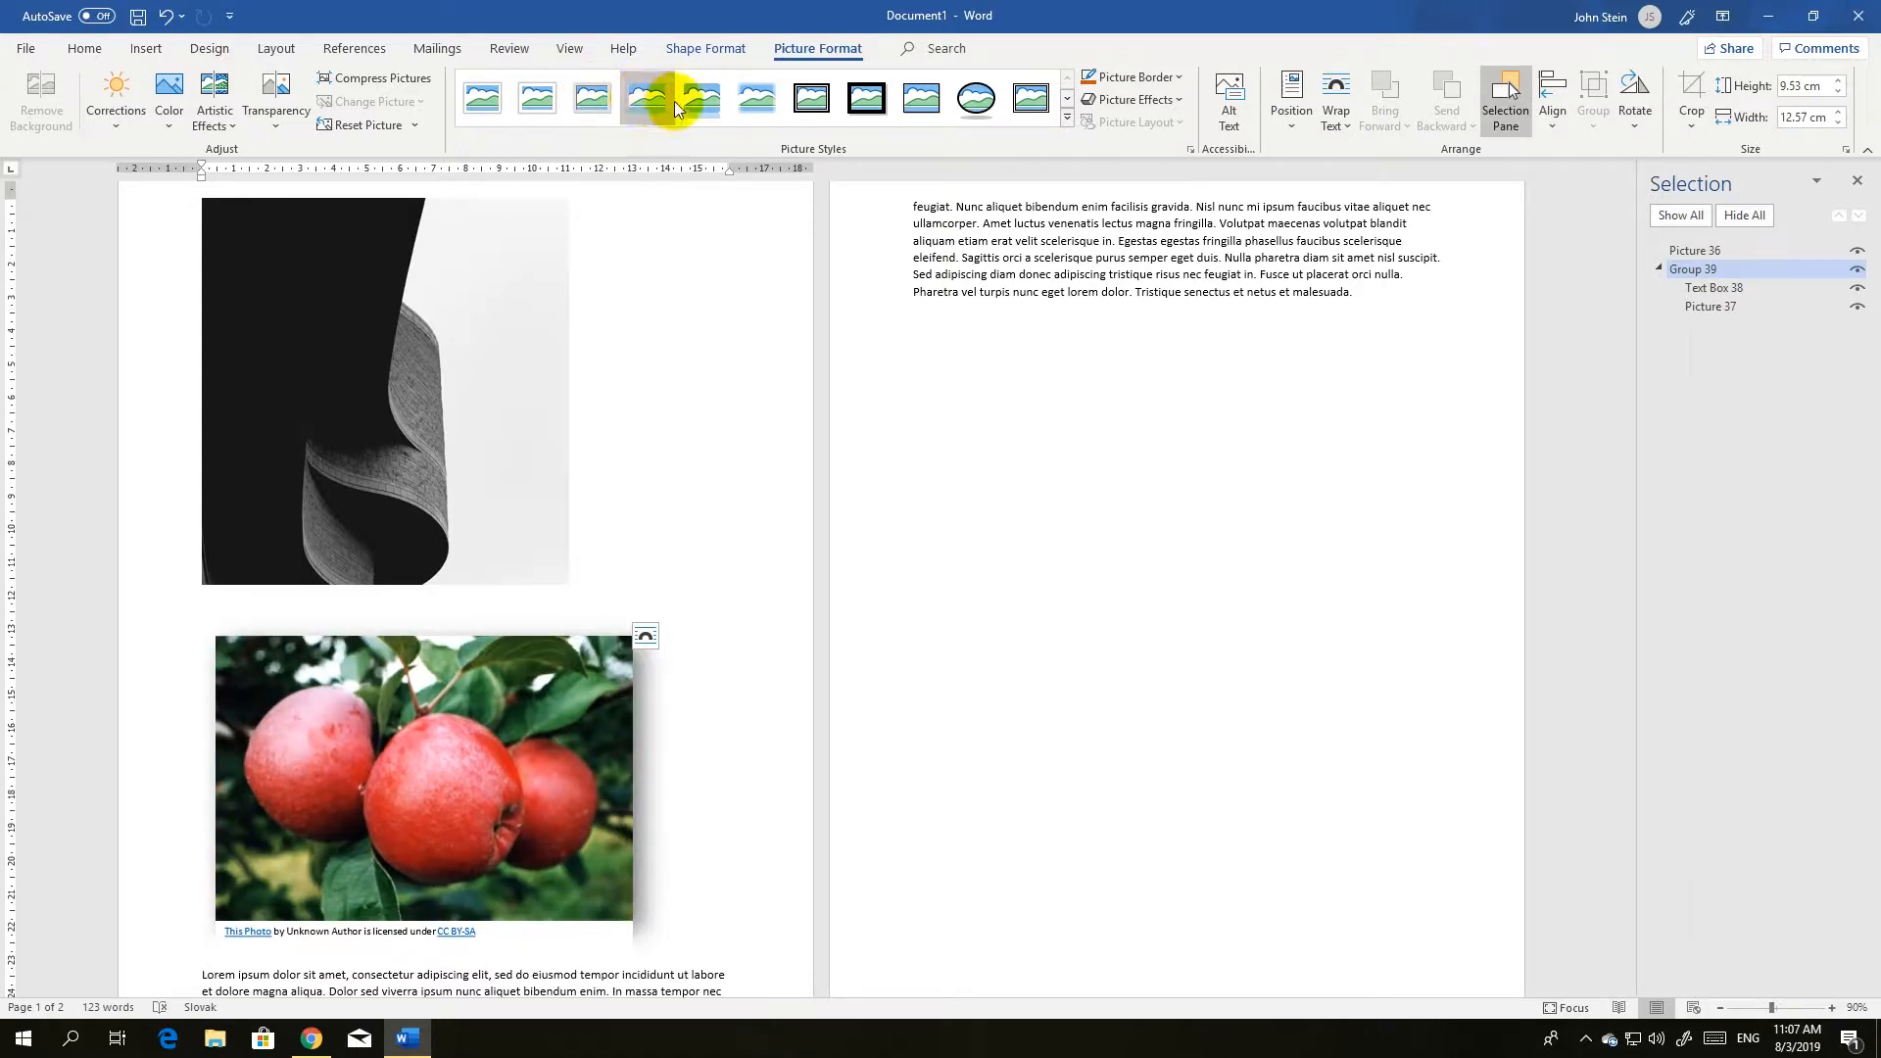
{"action": "left_click", "coordinate": [750, 102]}
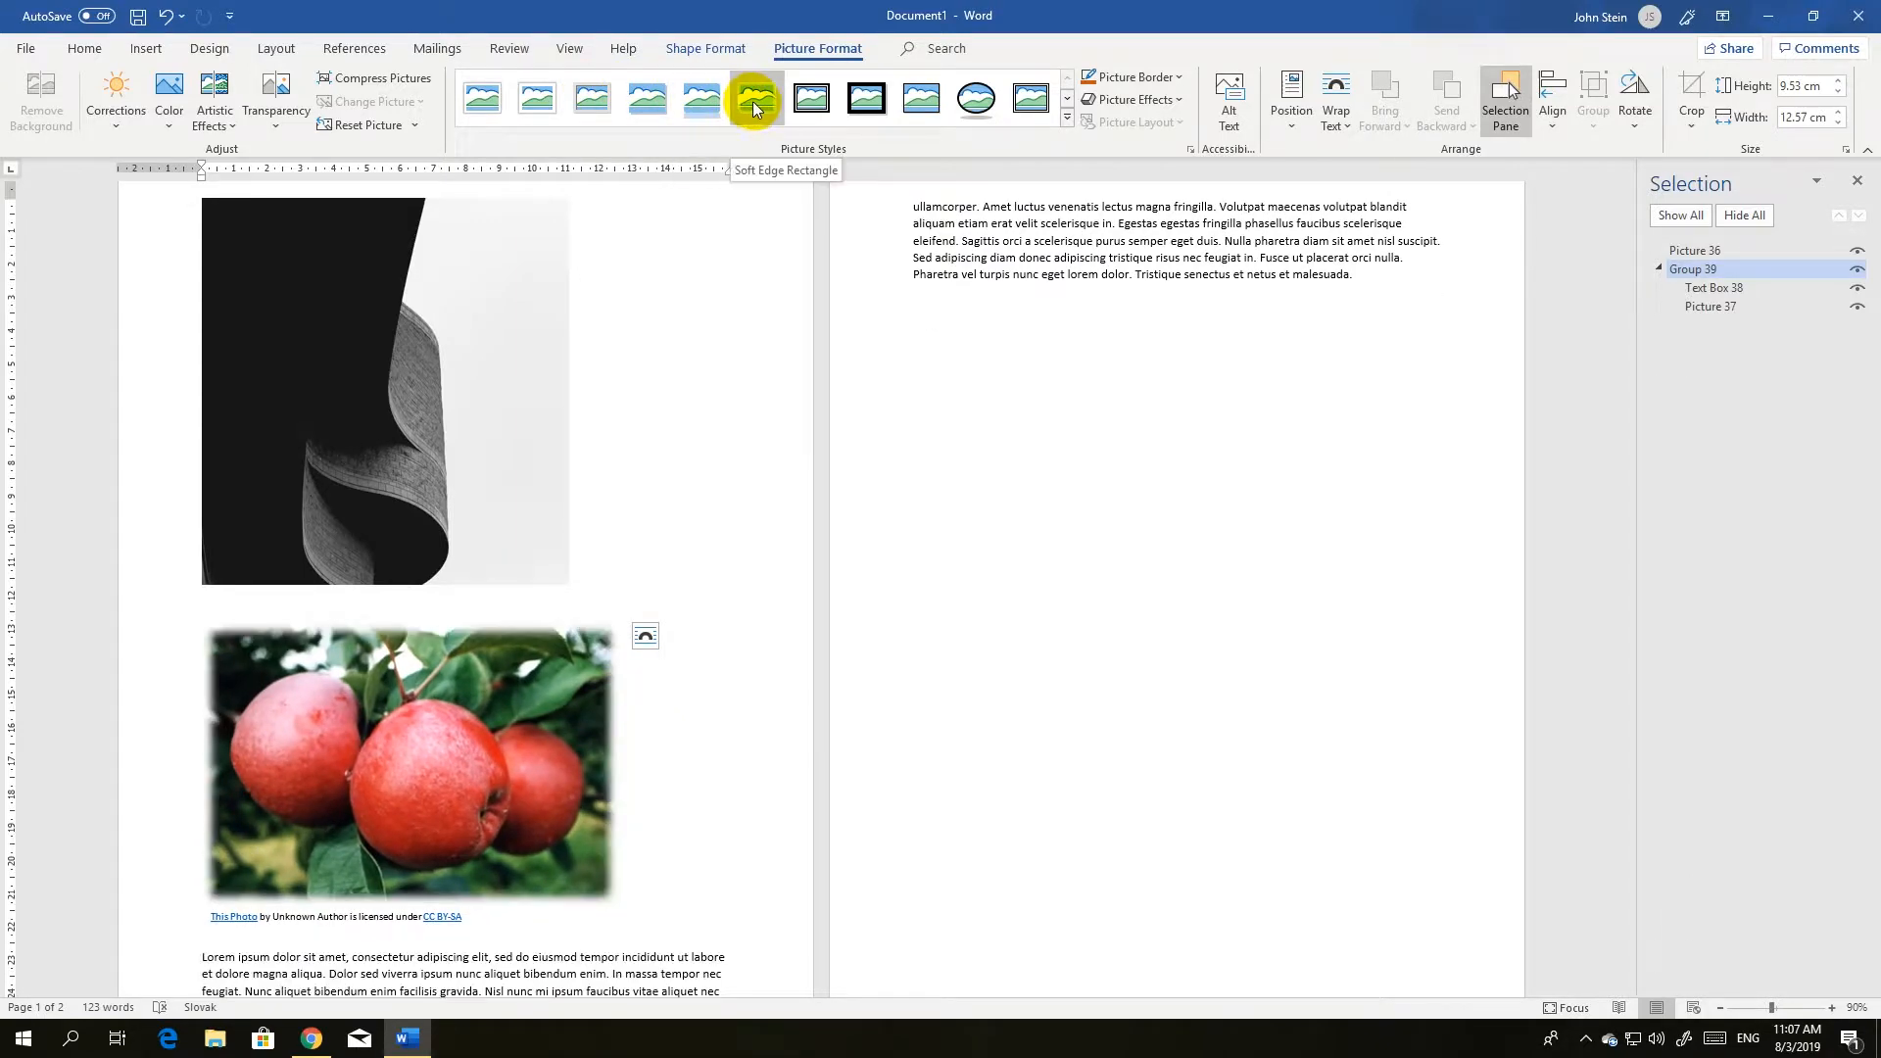
{"action": "left_click", "coordinate": [816, 98]}
{"action": "left_click", "coordinate": [868, 99]}
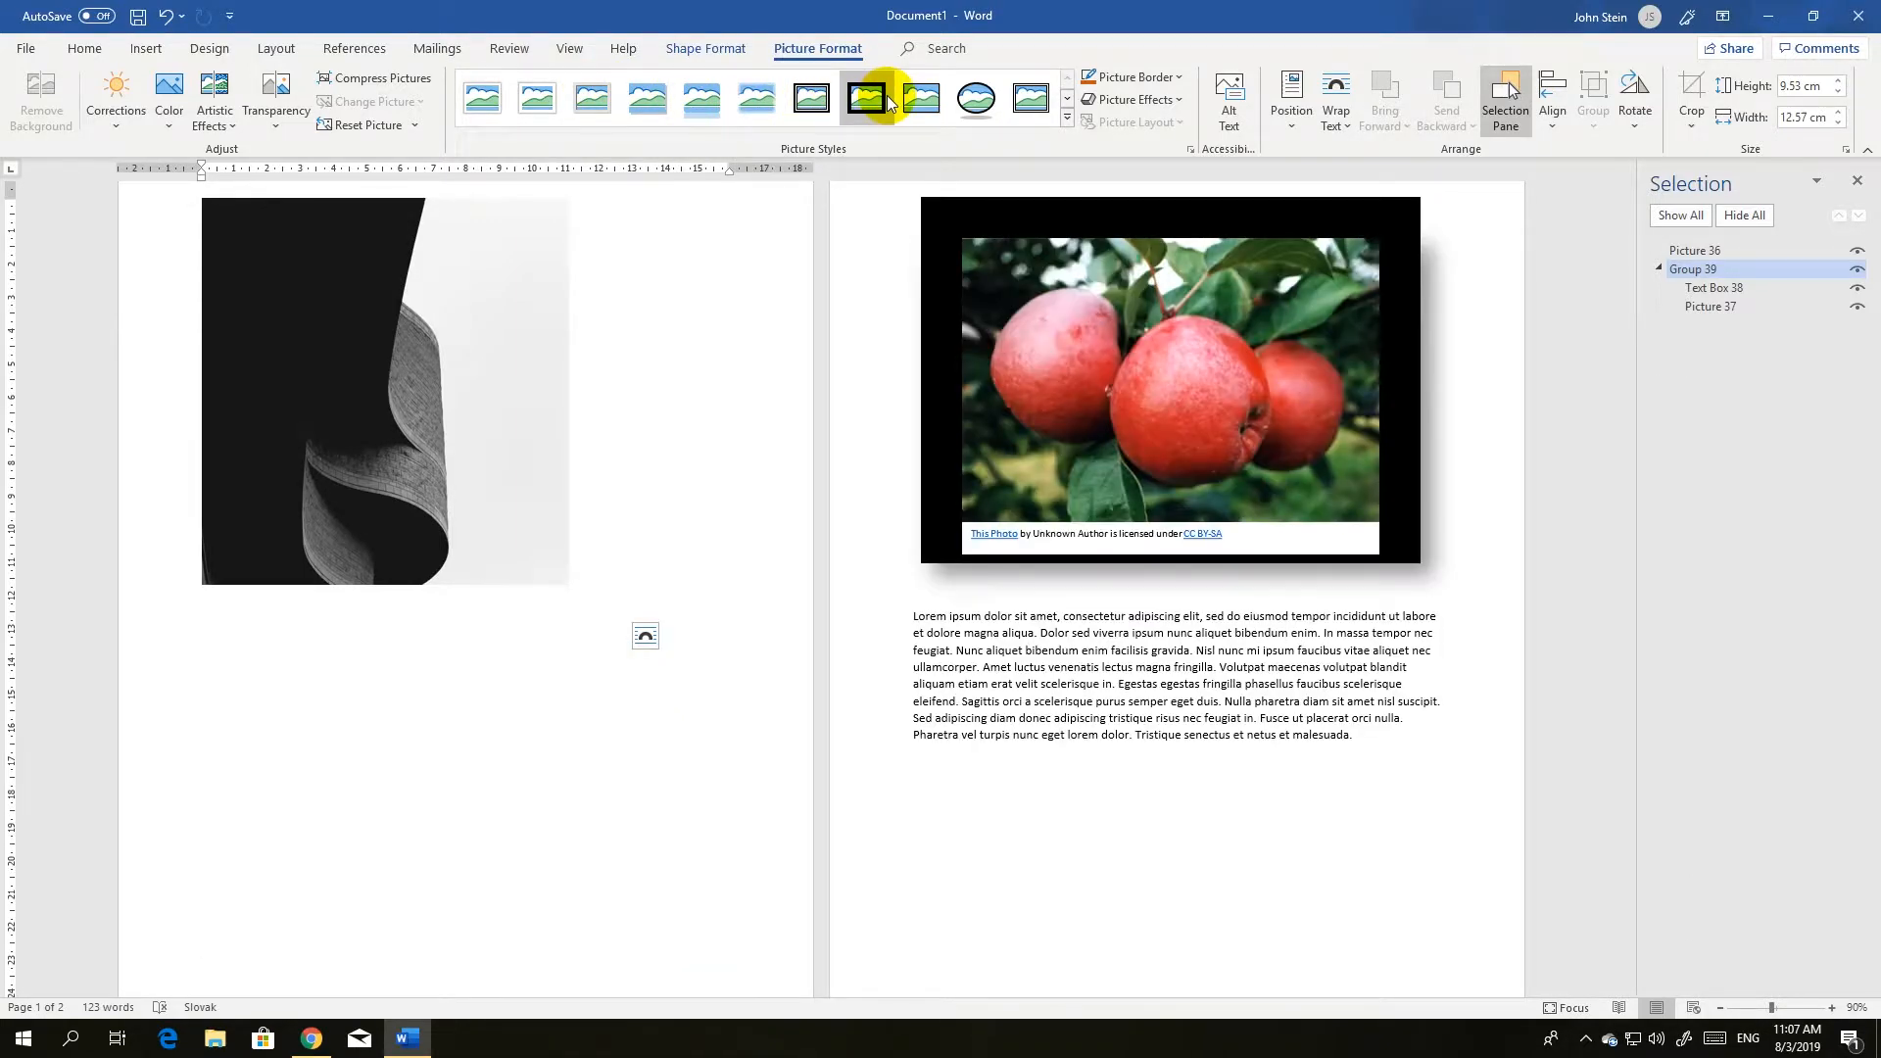
{"action": "left_click", "coordinate": [813, 98]}
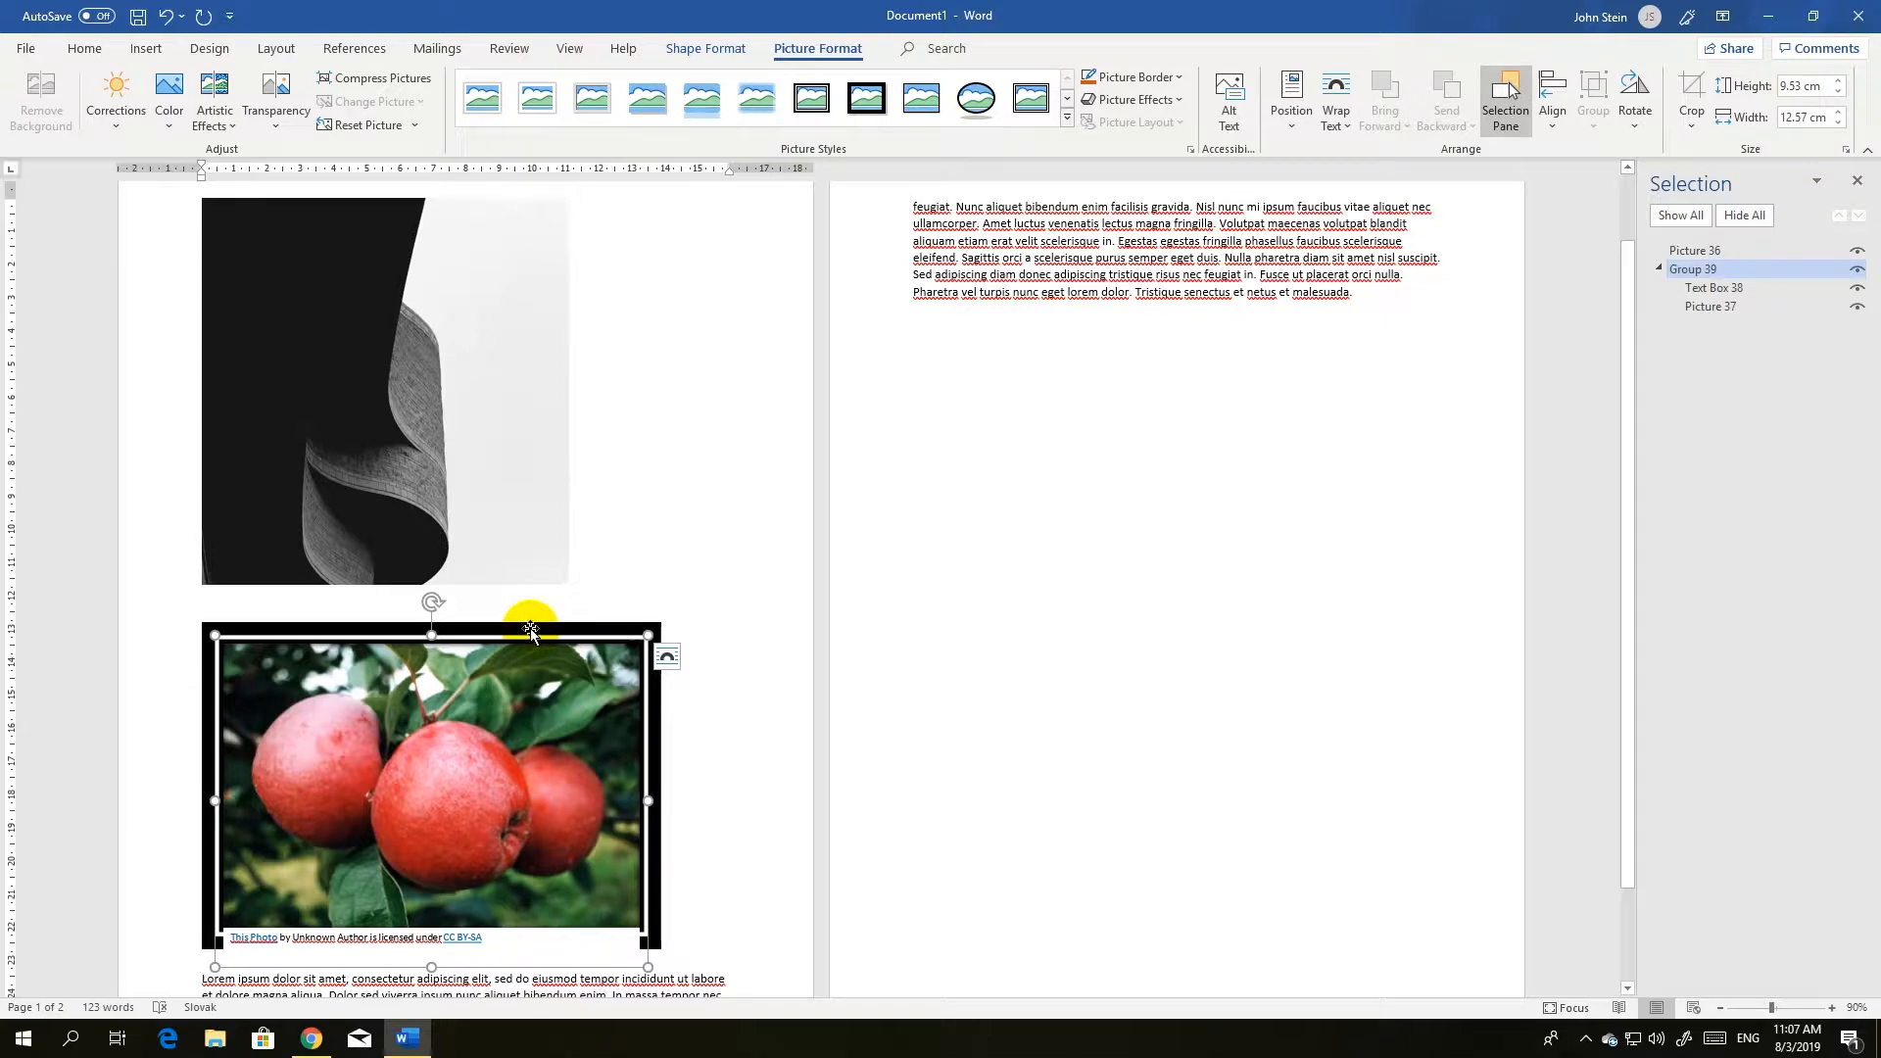
{"action": "left_click", "coordinate": [920, 103]}
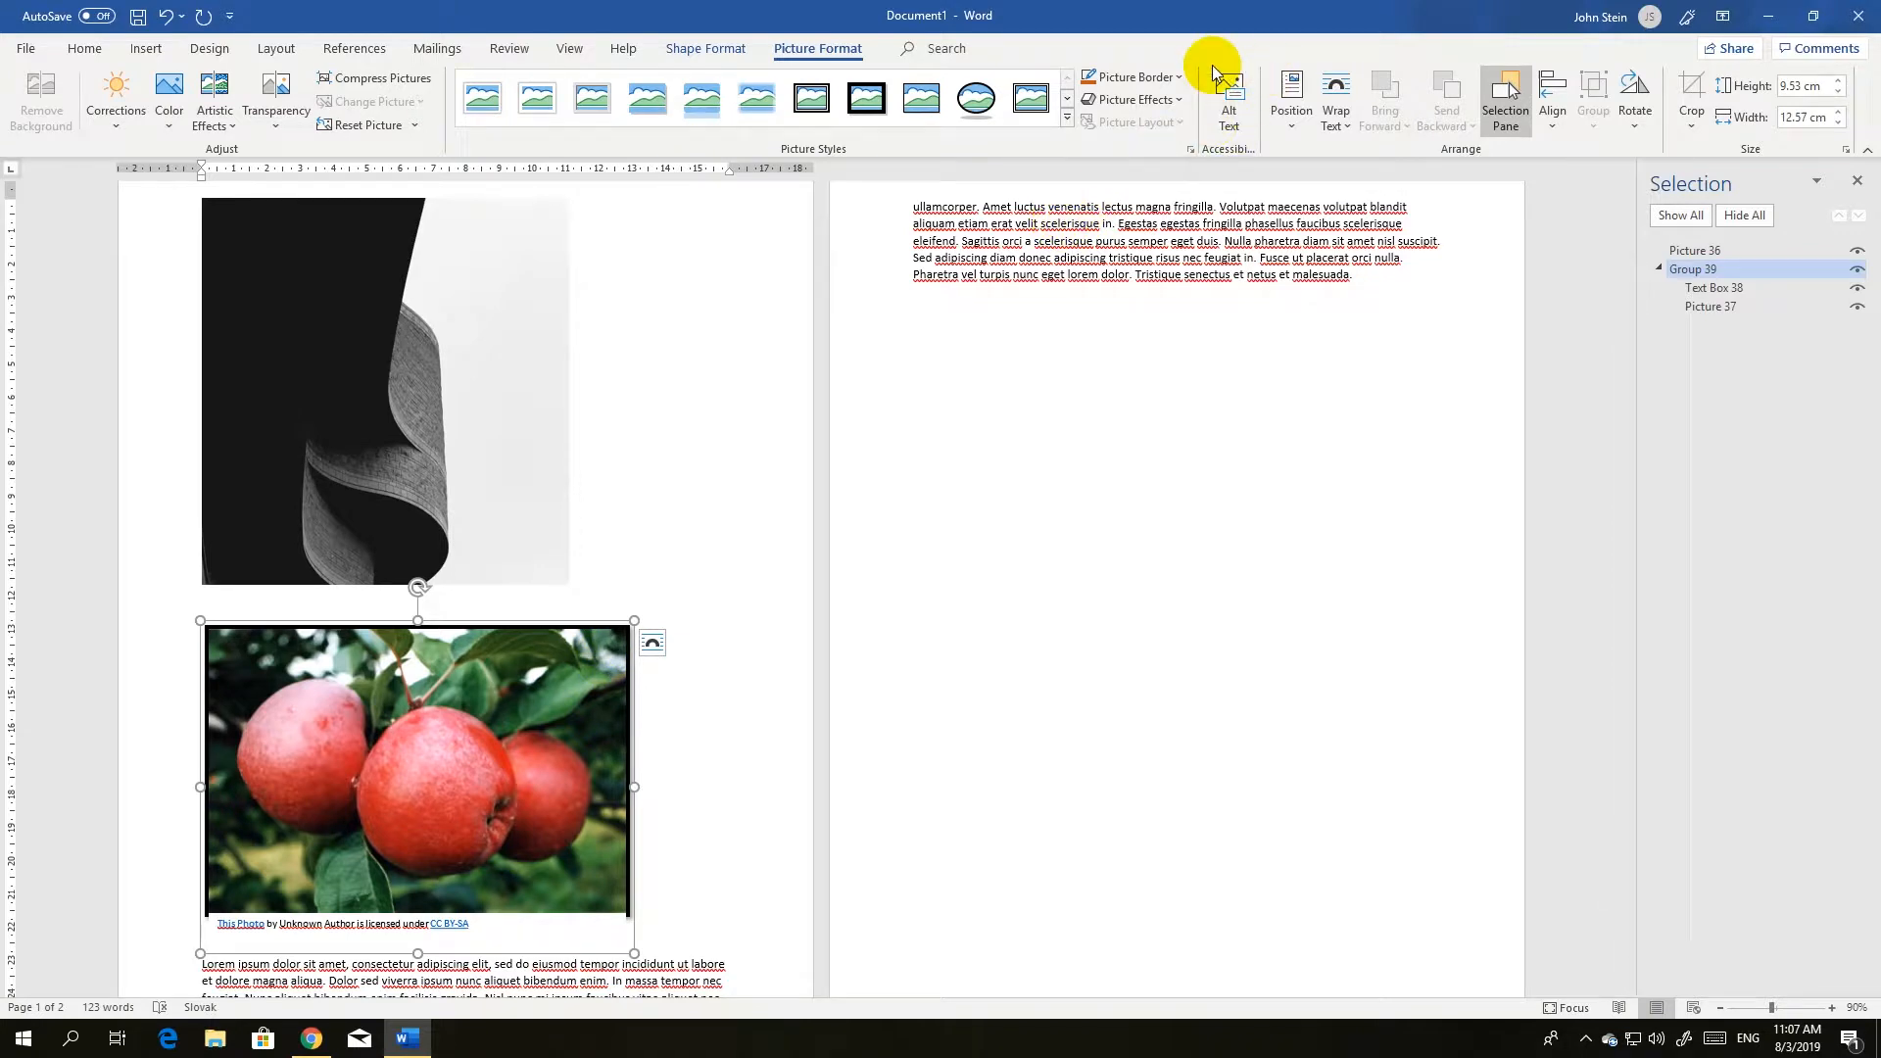
Recolour the apple picture's border with a dark orange theme colour and preview other picture styles without applying one.
{"action": "left_click", "coordinate": [1180, 79]}
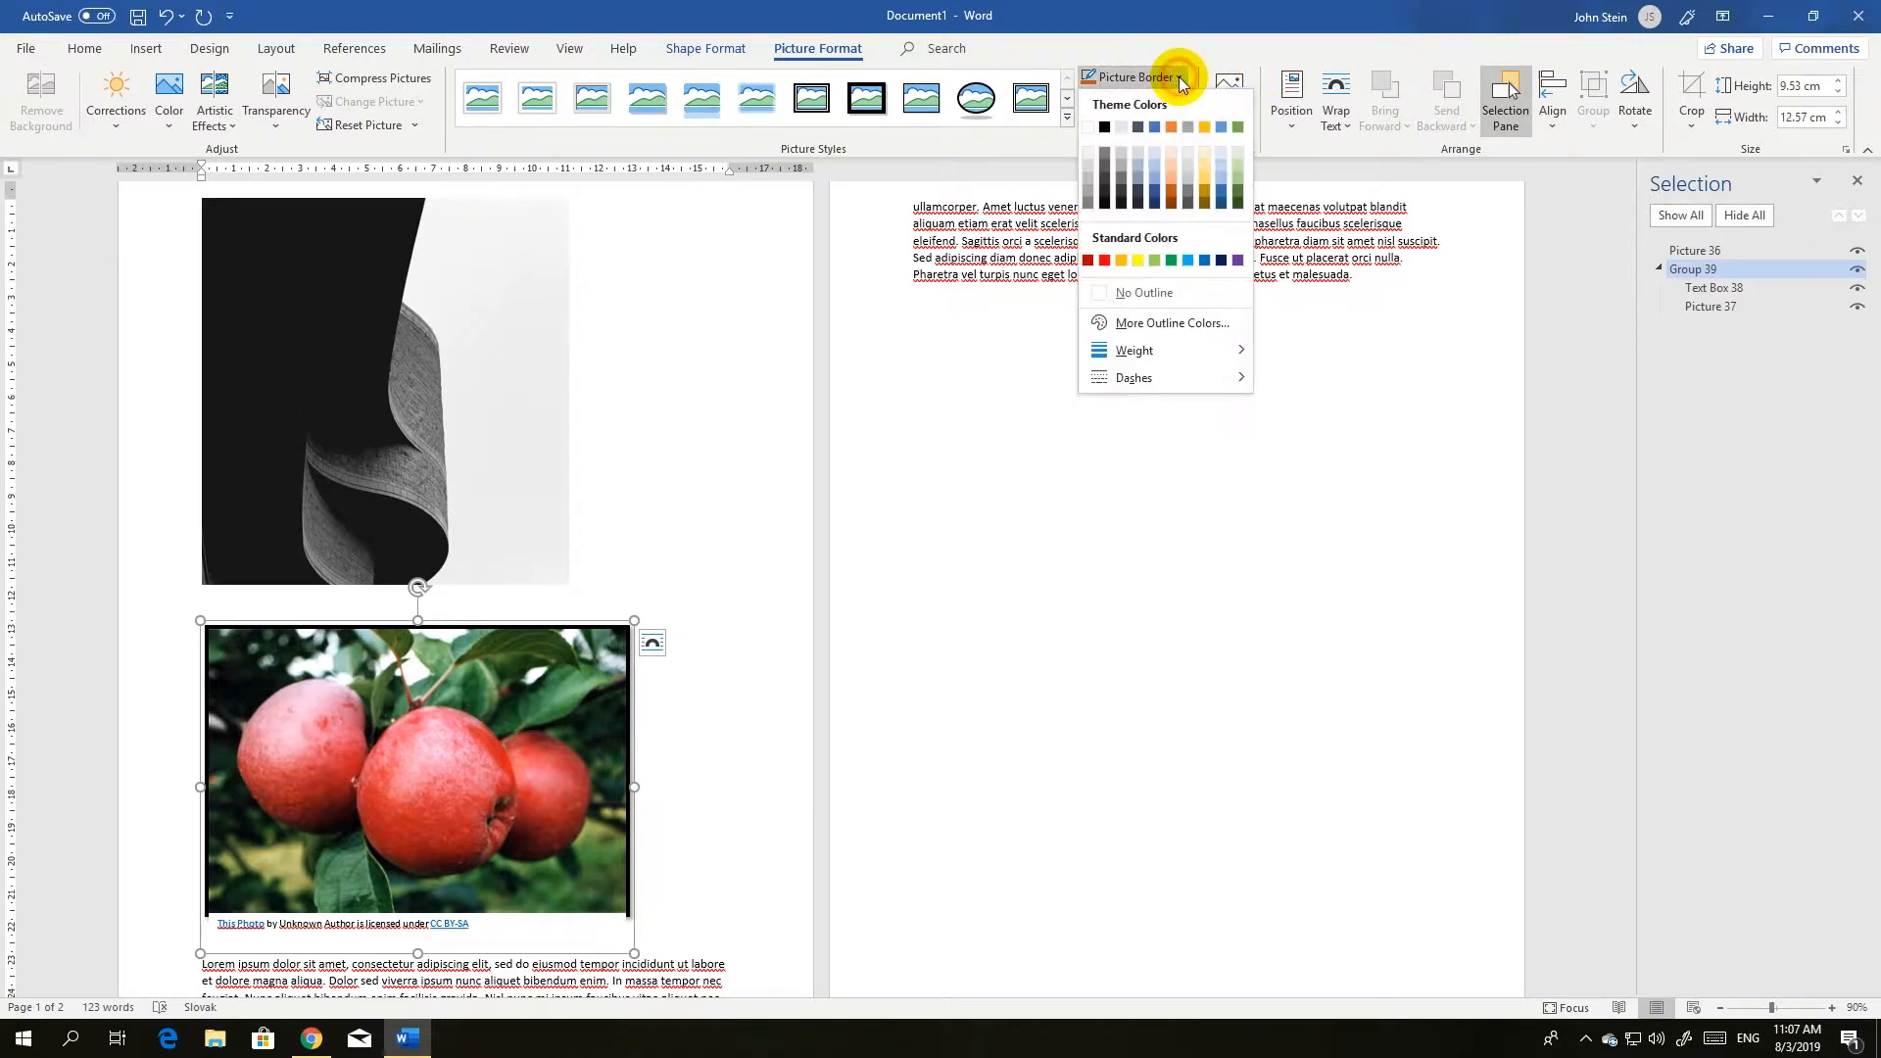
{"action": "left_click", "coordinate": [1167, 193]}
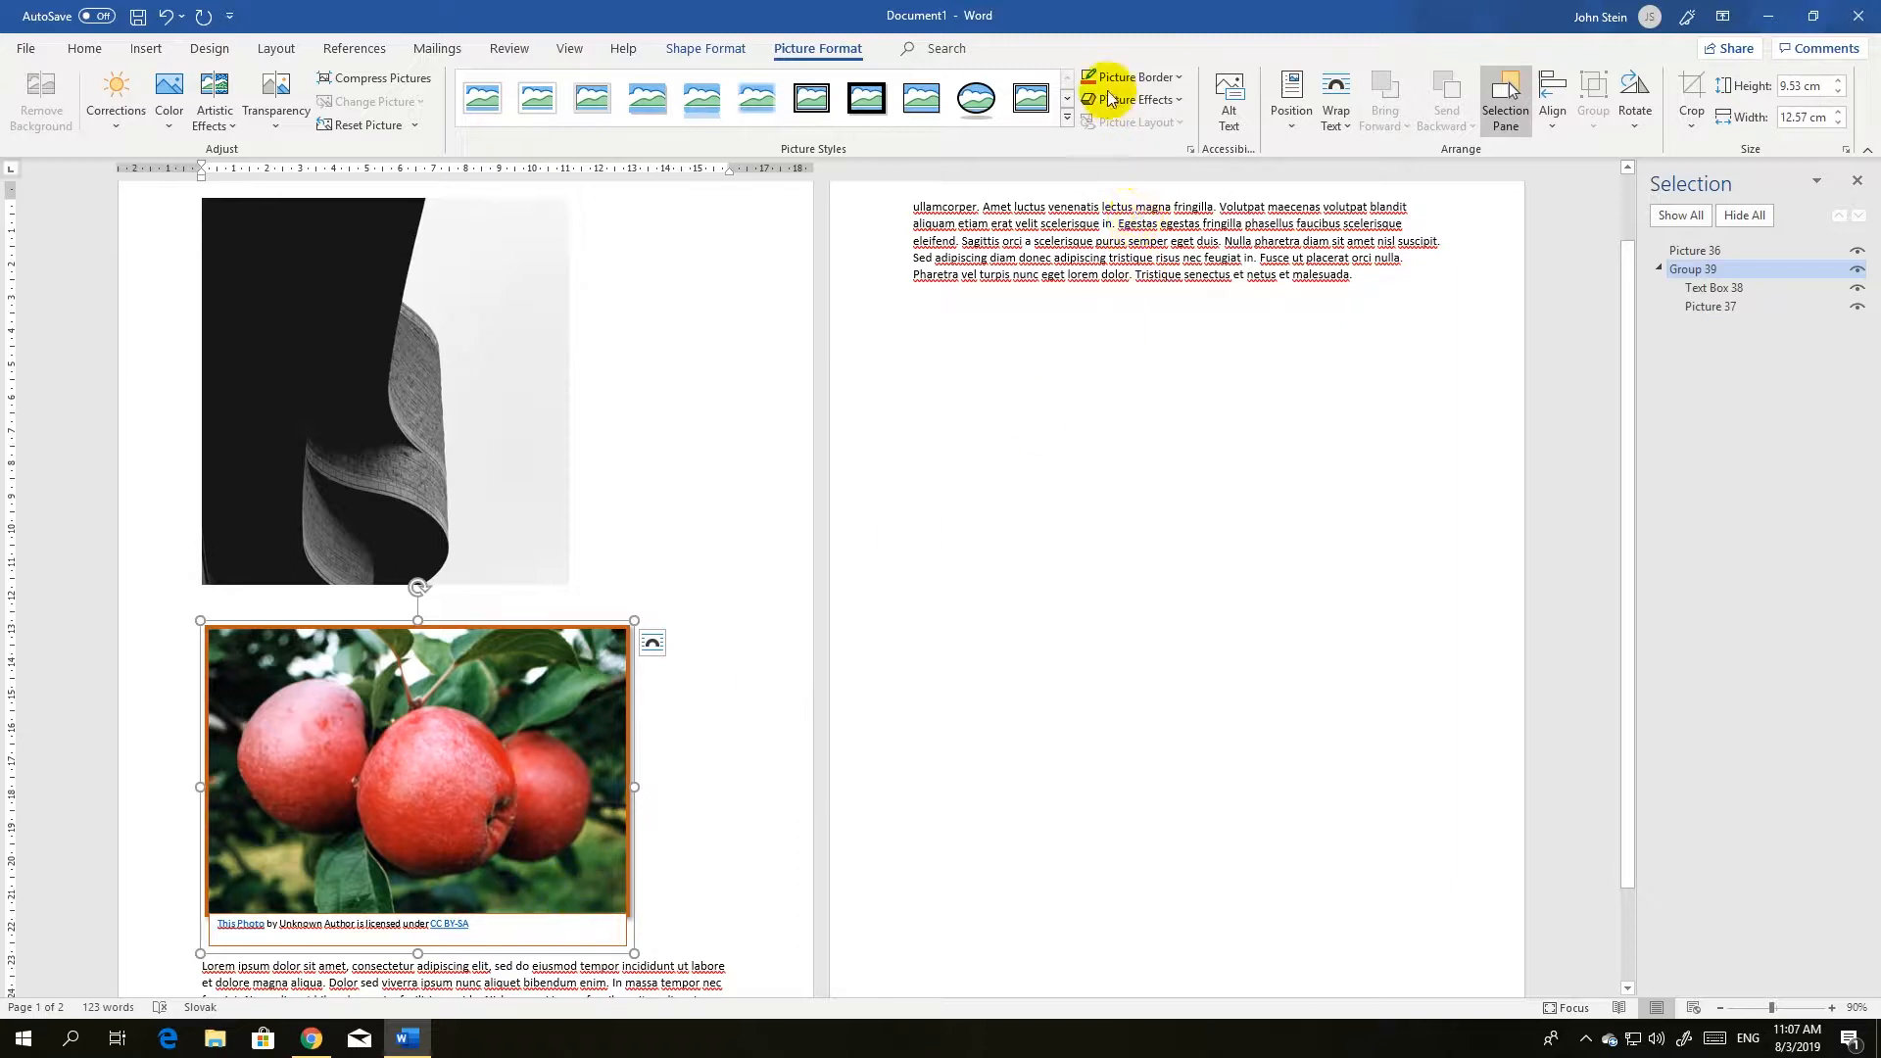
{"action": "left_click", "coordinate": [1067, 119]}
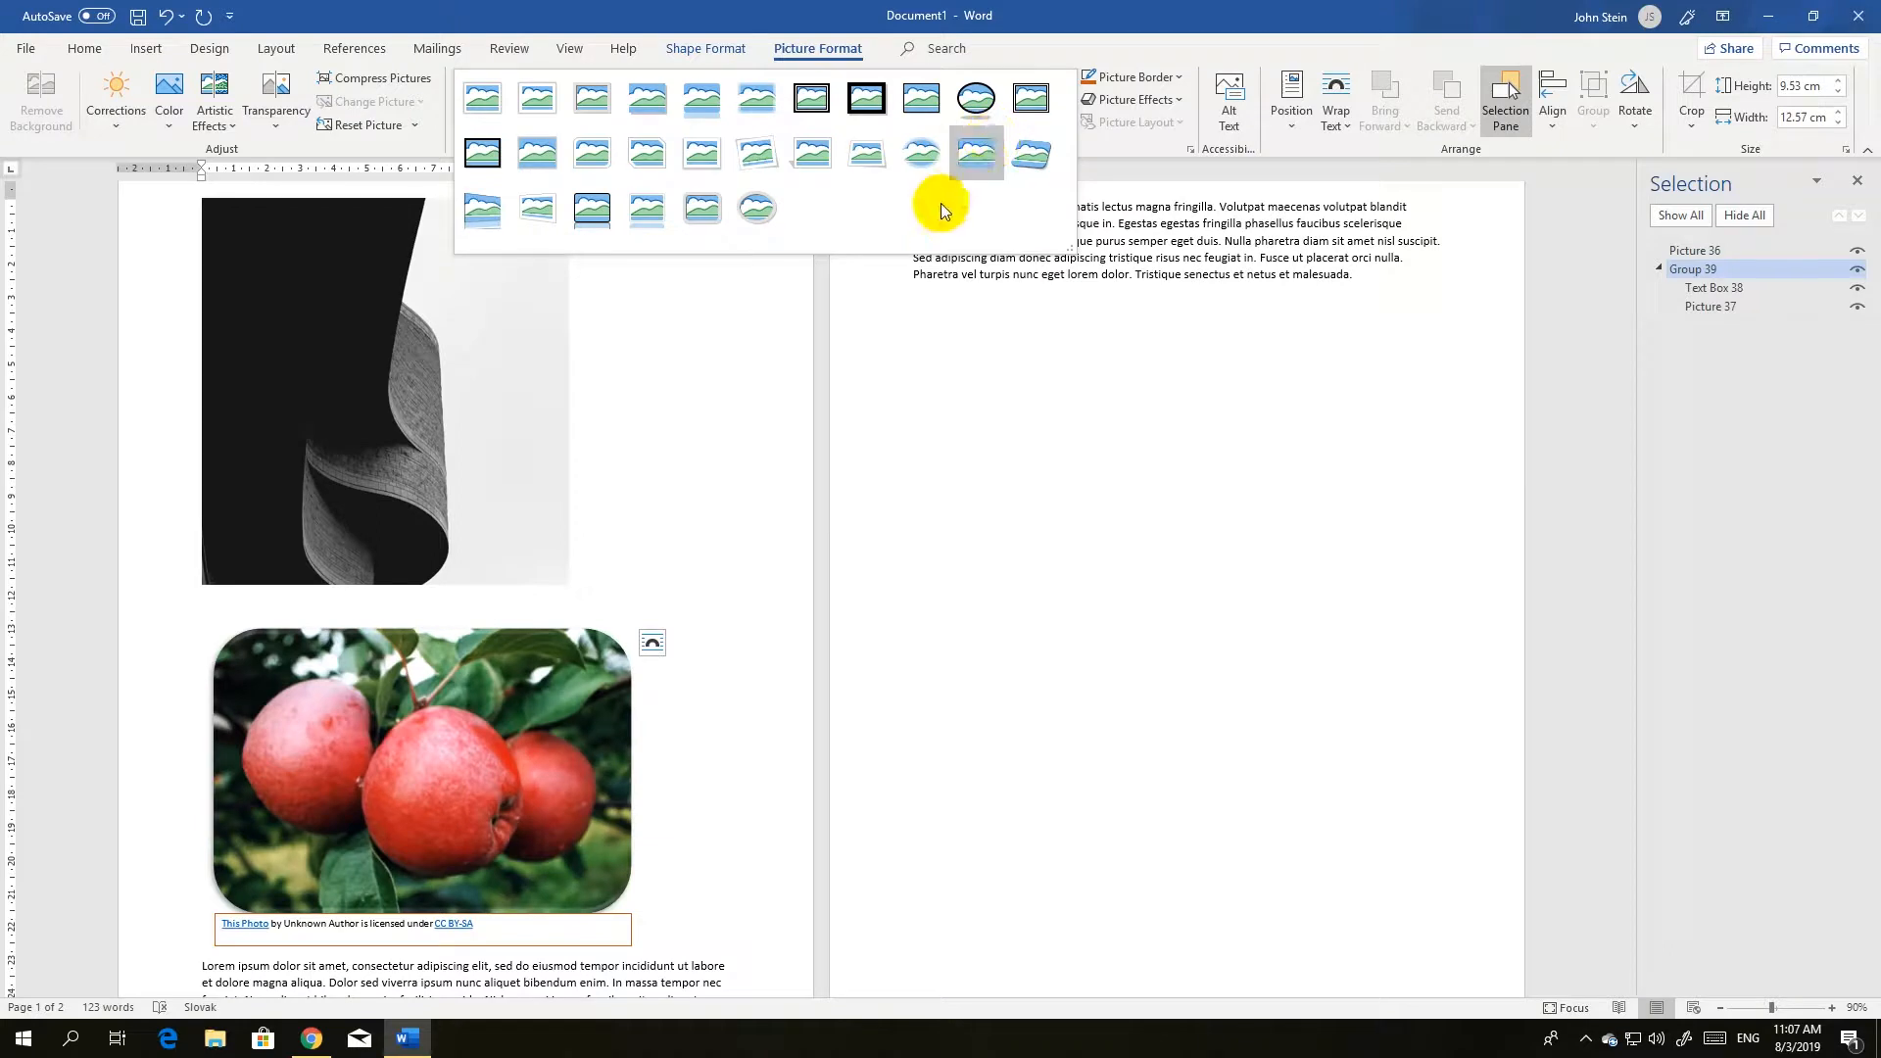
{"action": "left_click", "coordinate": [902, 531]}
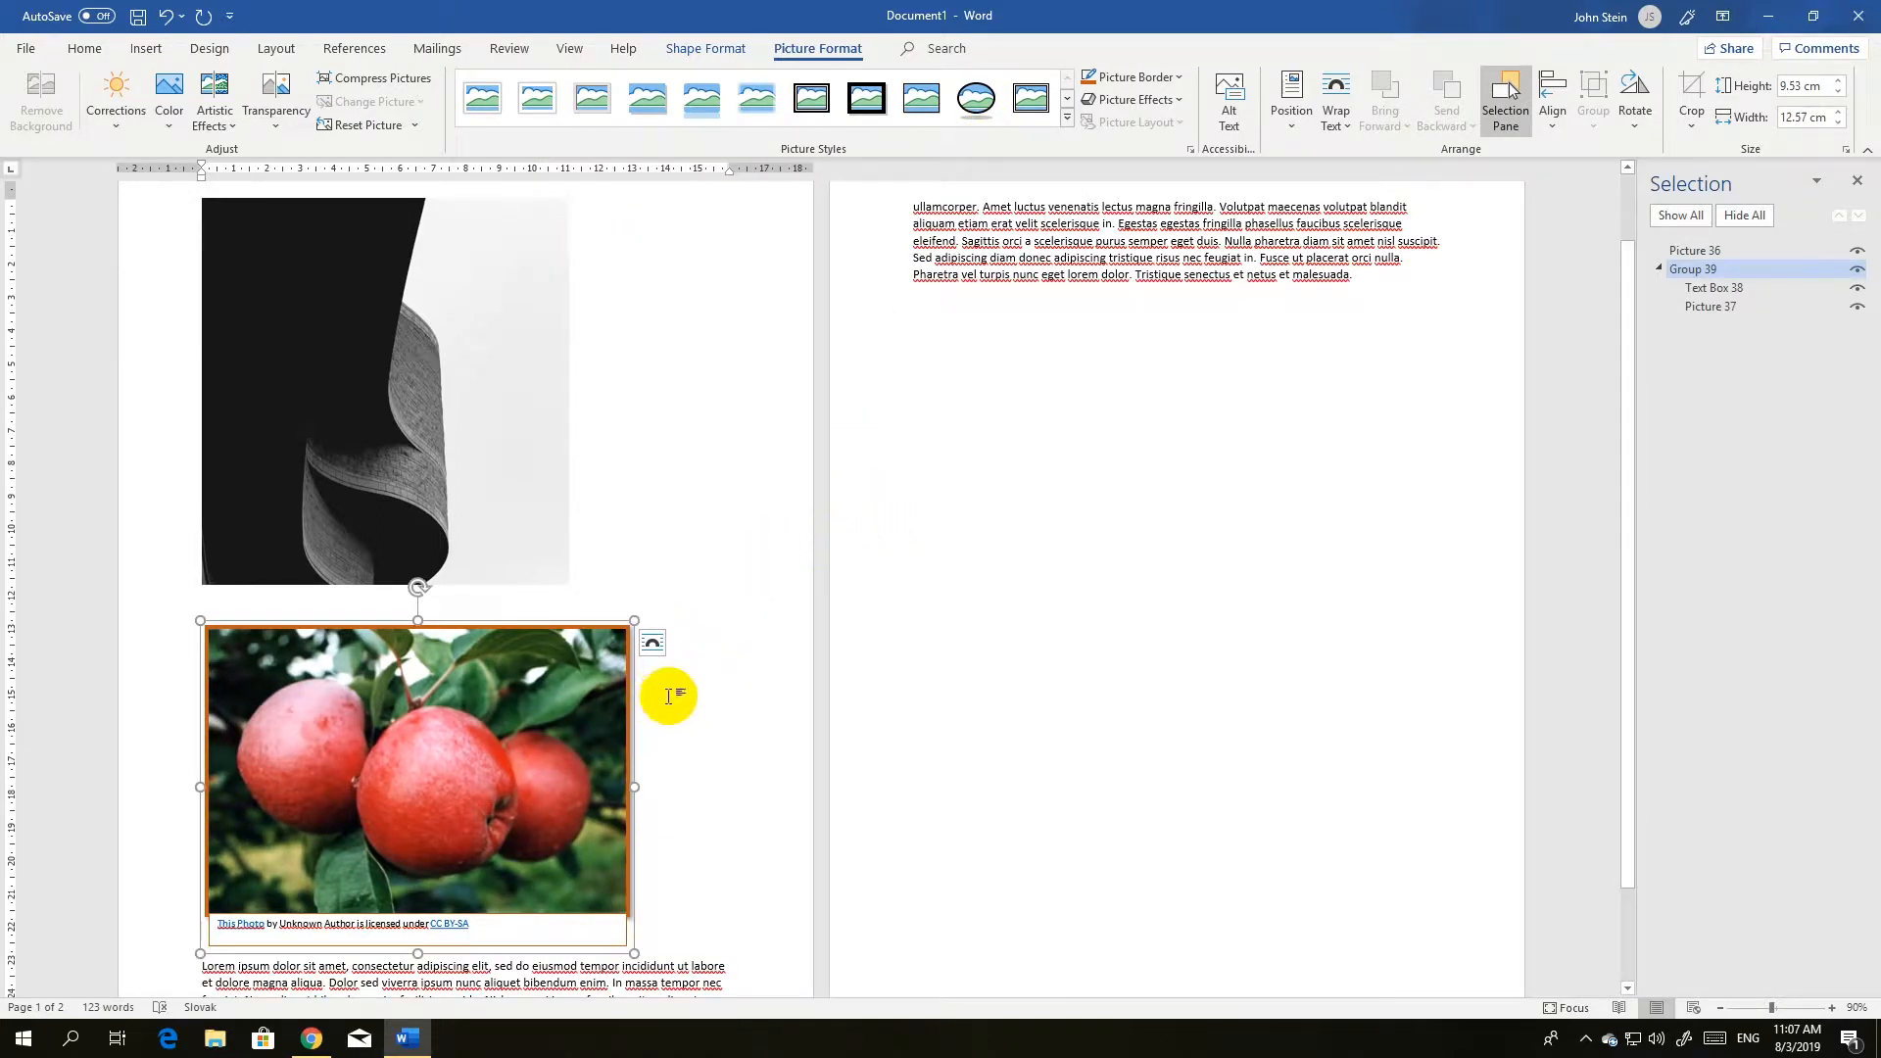
Set the apple picture's text wrapping to Square and narrow it freehand to about 11.6 cm wide.
{"action": "scroll", "coordinate": [649, 692], "scroll_direction": "down", "scroll_amount": 1}
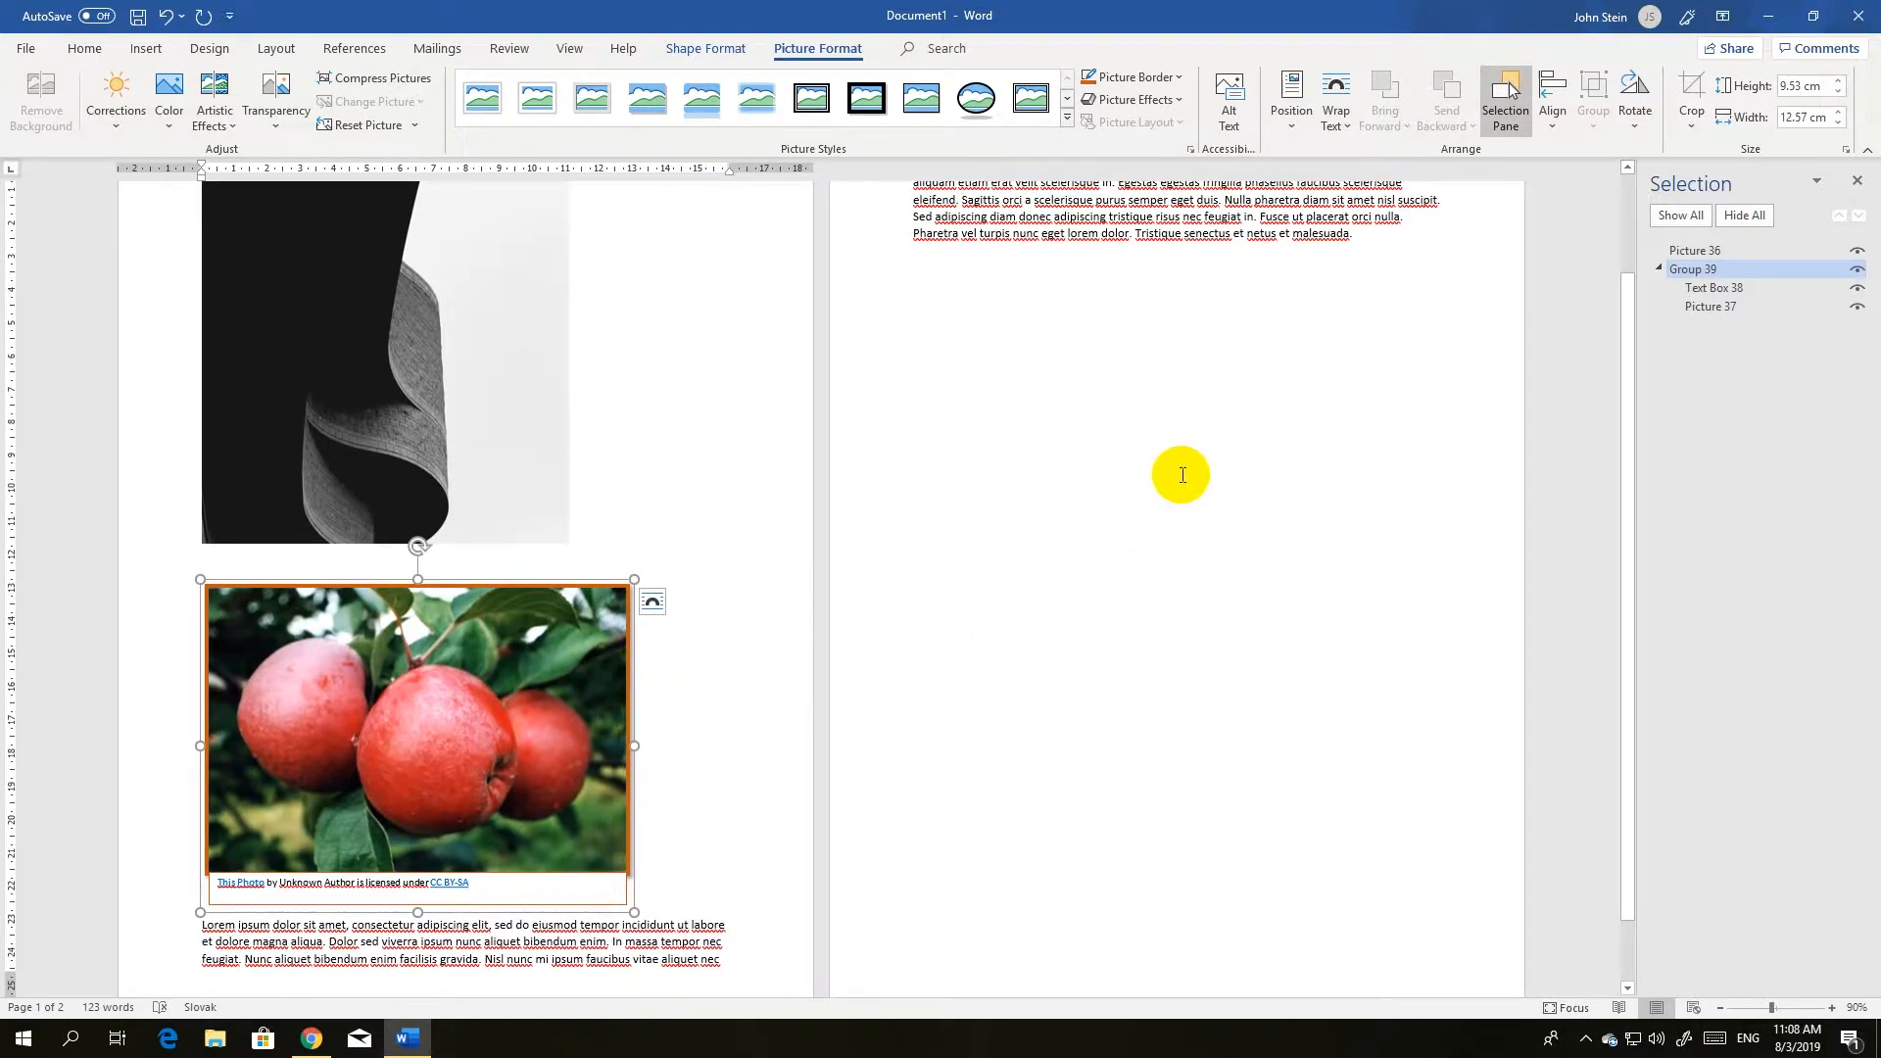
{"action": "left_click", "coordinate": [1336, 128]}
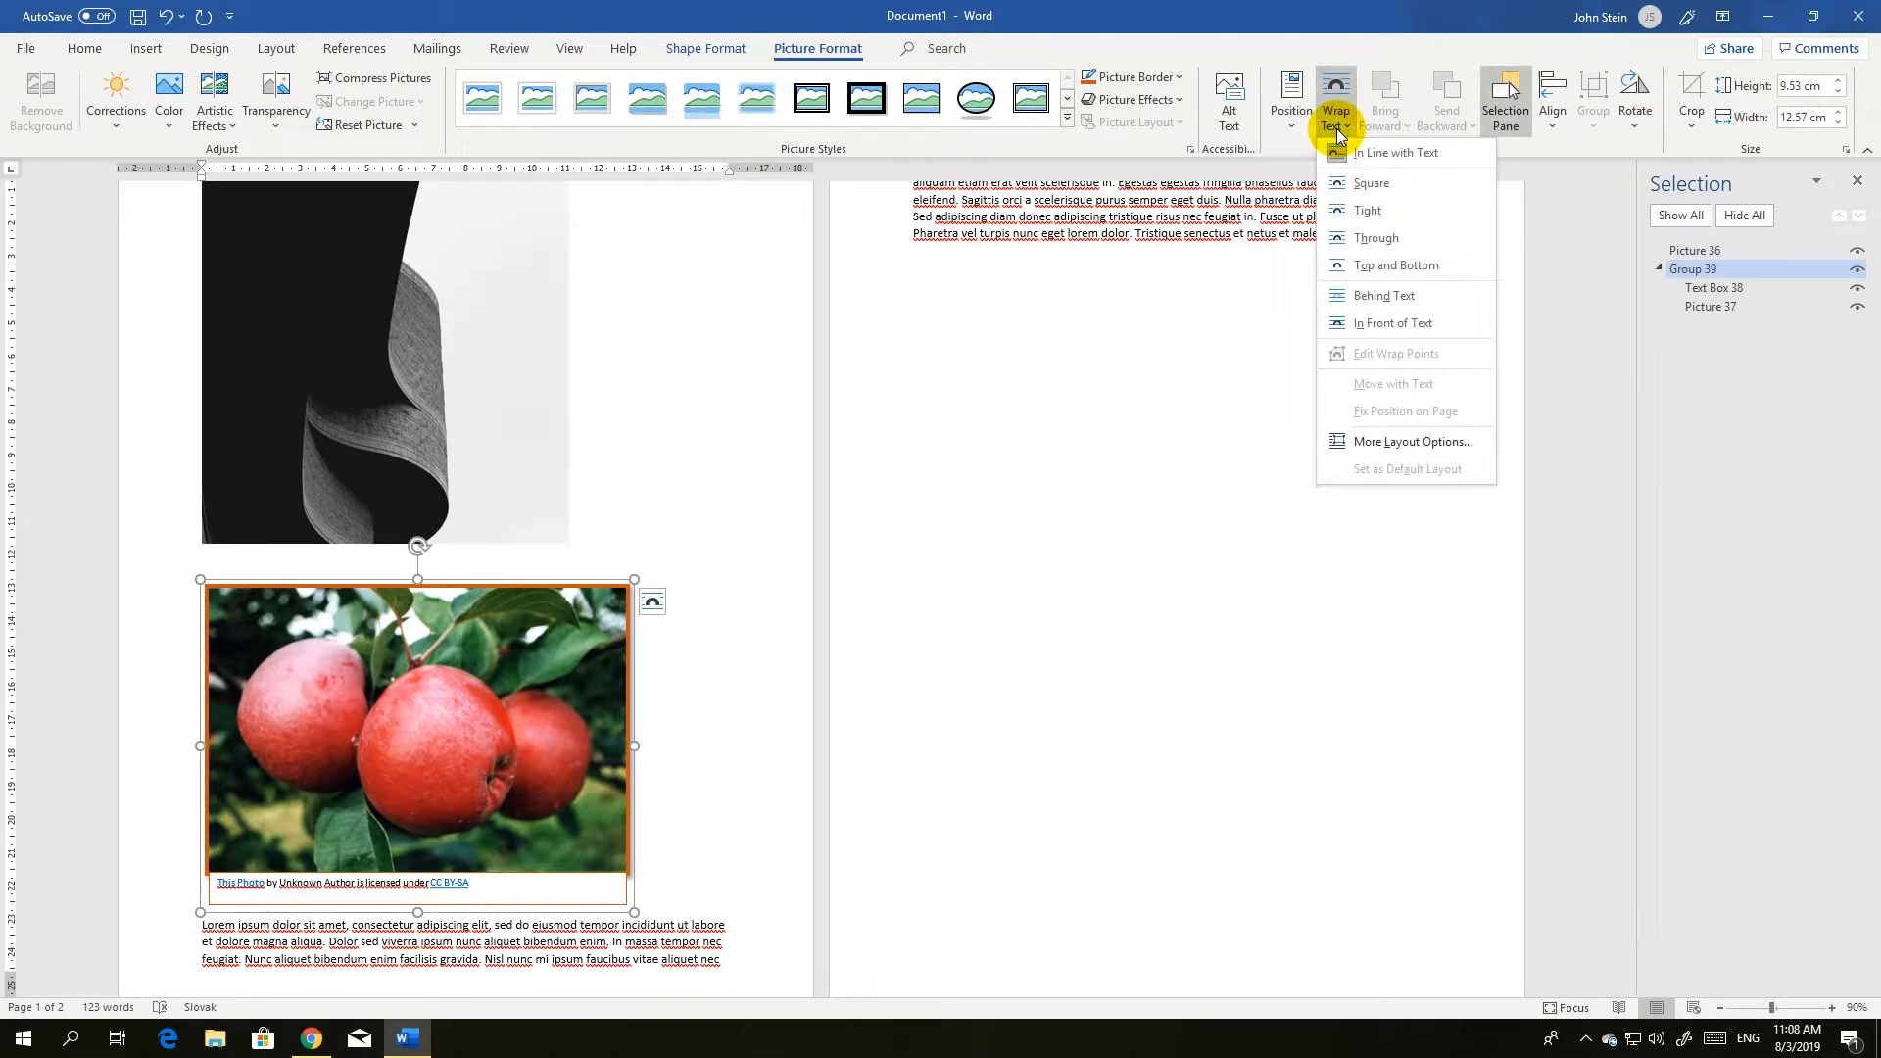
{"action": "left_click", "coordinate": [1354, 183]}
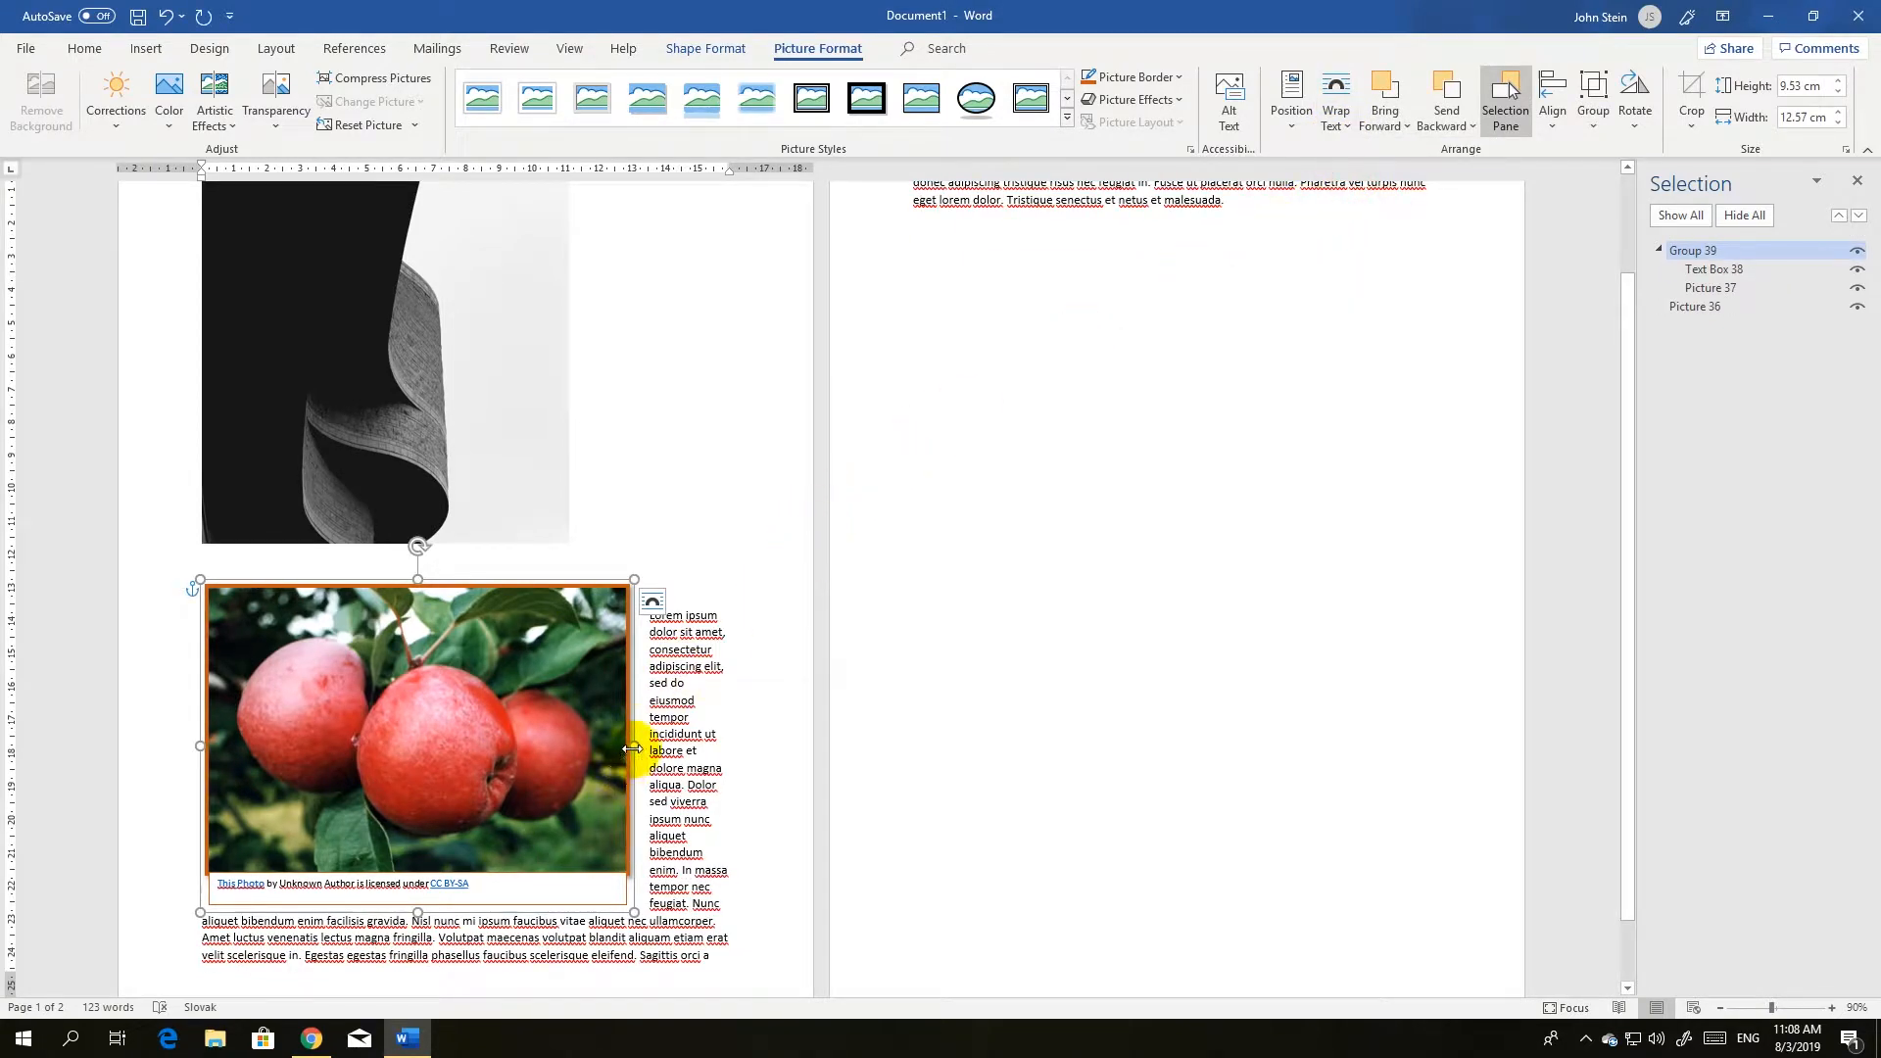
{"action": "left_click_drag", "start_coordinate": [632, 747], "coordinate": [606, 746]}
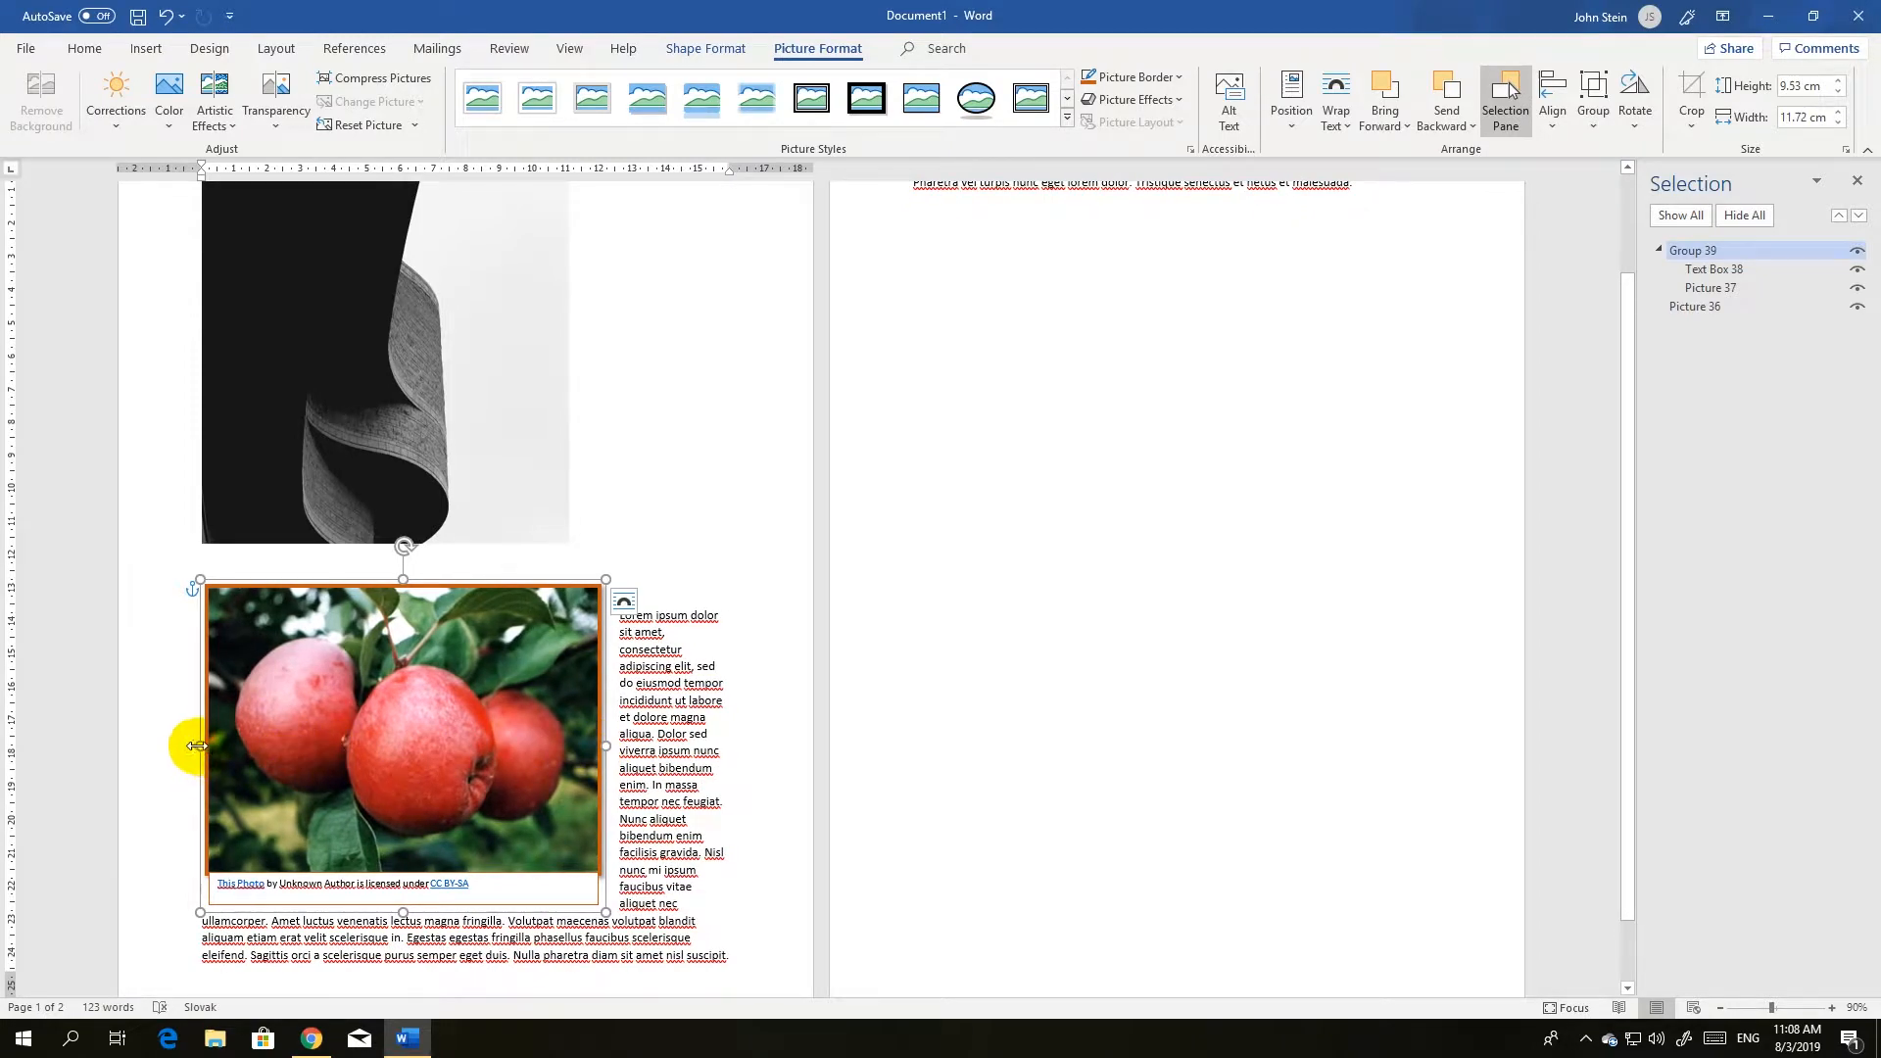
{"action": "mouse_move", "coordinate": [218, 745]}
{"action": "left_mouse_down"}
{"action": "mouse_move", "coordinate": [290, 743]}
{"action": "mouse_move", "coordinate": [186, 745]}
{"action": "mouse_move", "coordinate": [214, 744]}
{"action": "left_mouse_up"}
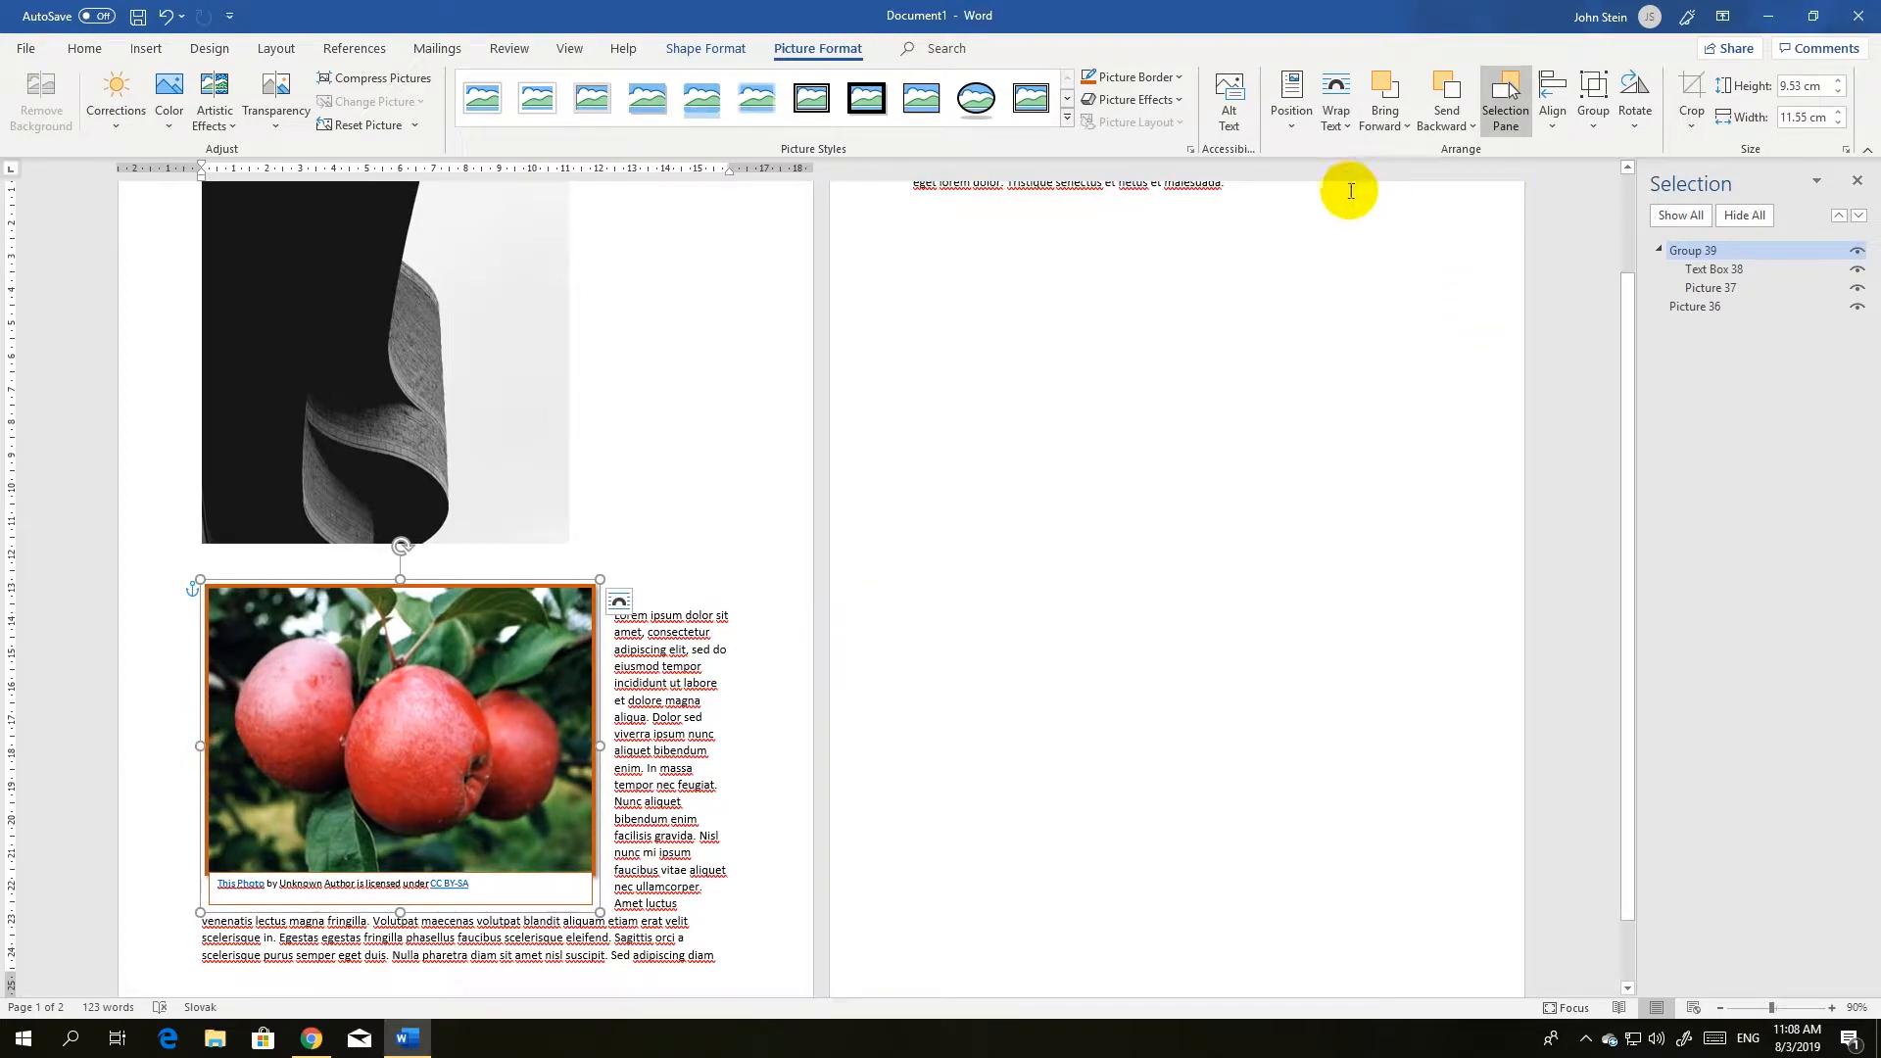
Set the apple picture's text wrapping to Through and narrow it slightly from its left edge to about 11.4 cm wide.
{"action": "left_click", "coordinate": [1348, 128]}
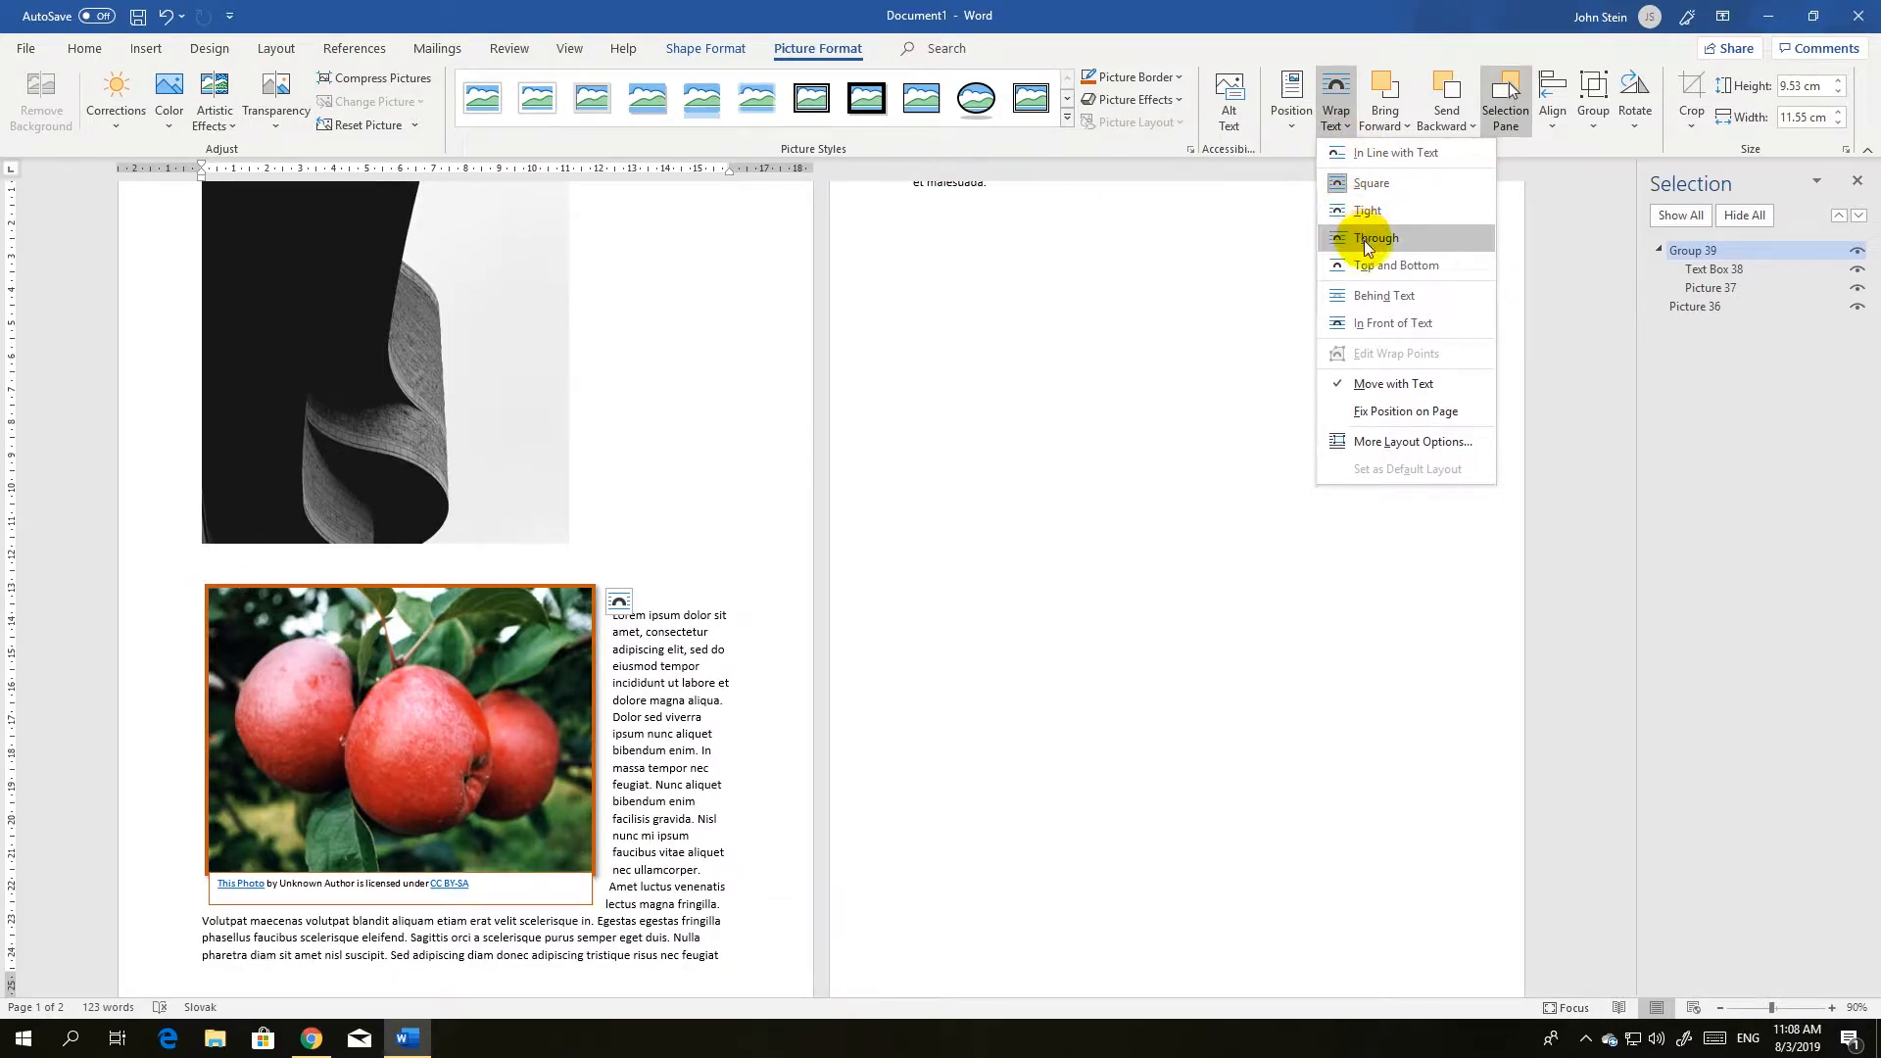
{"action": "left_click", "coordinate": [1366, 243]}
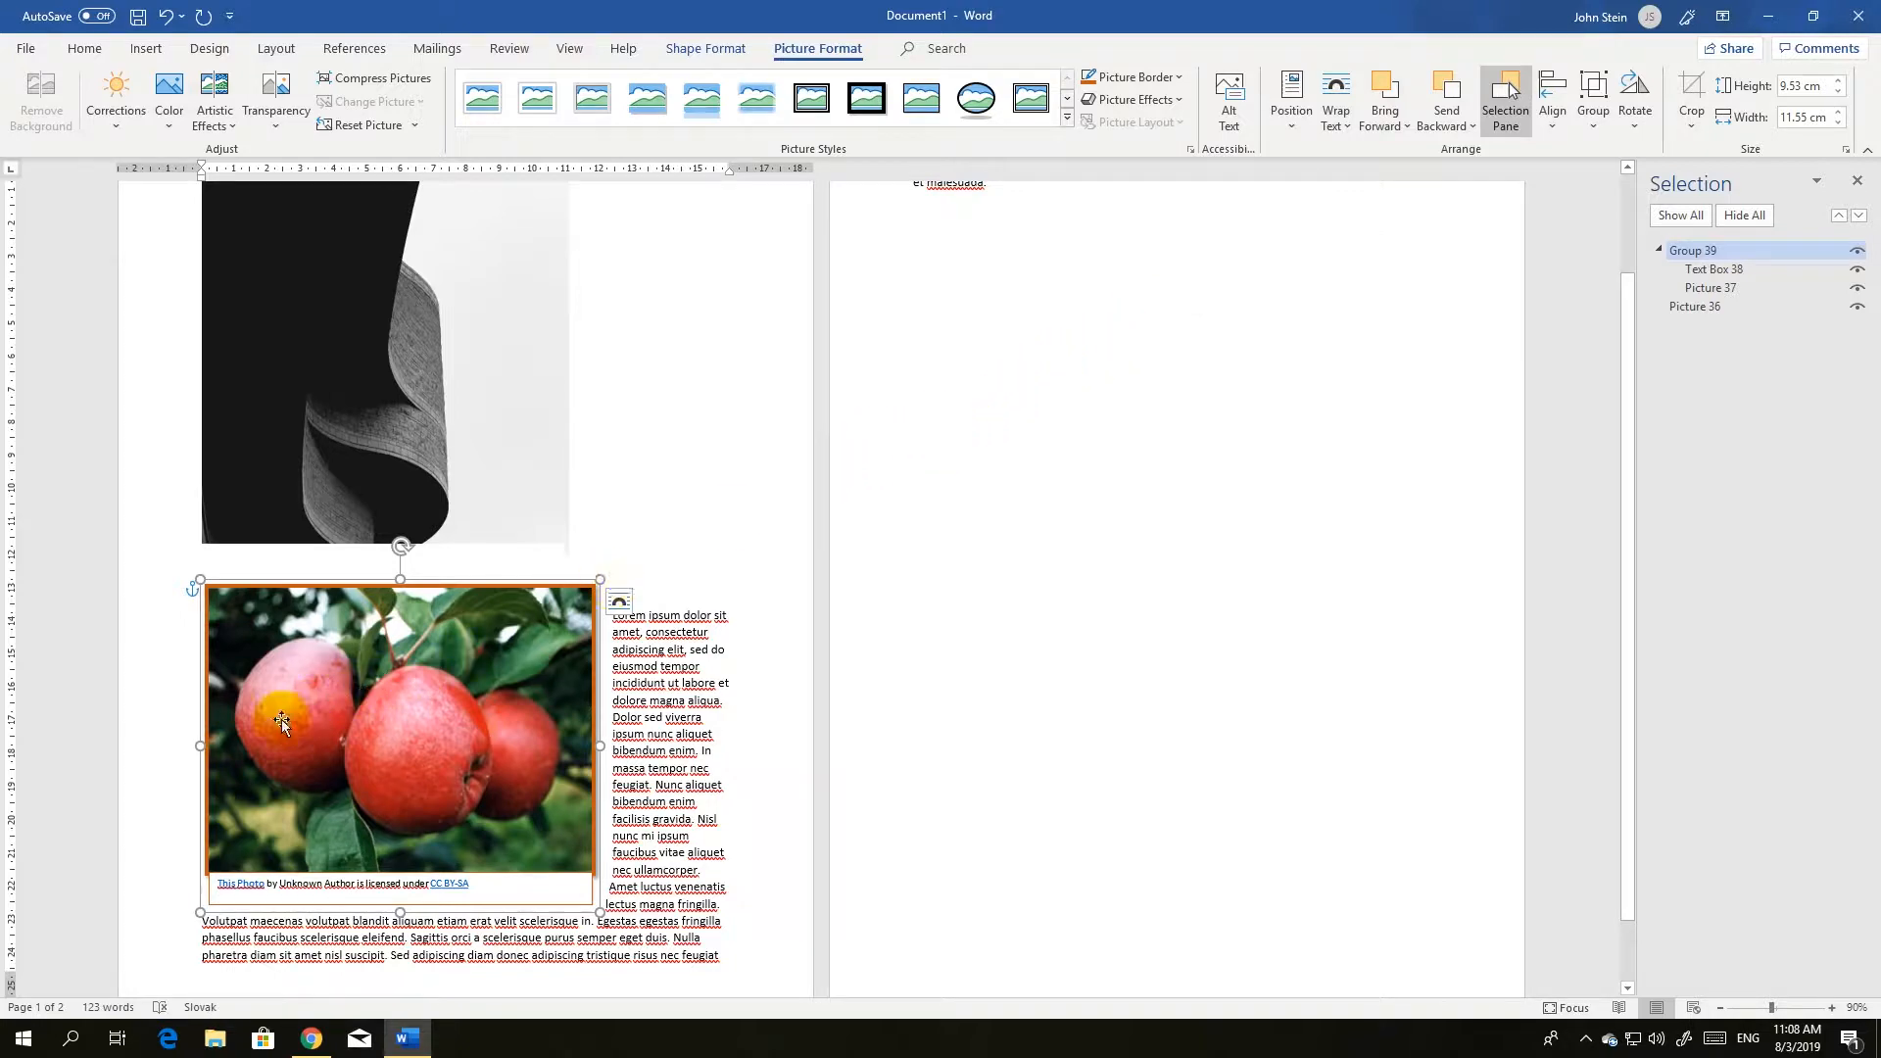
{"action": "left_click_drag", "start_coordinate": [201, 746], "coordinate": [223, 694]}
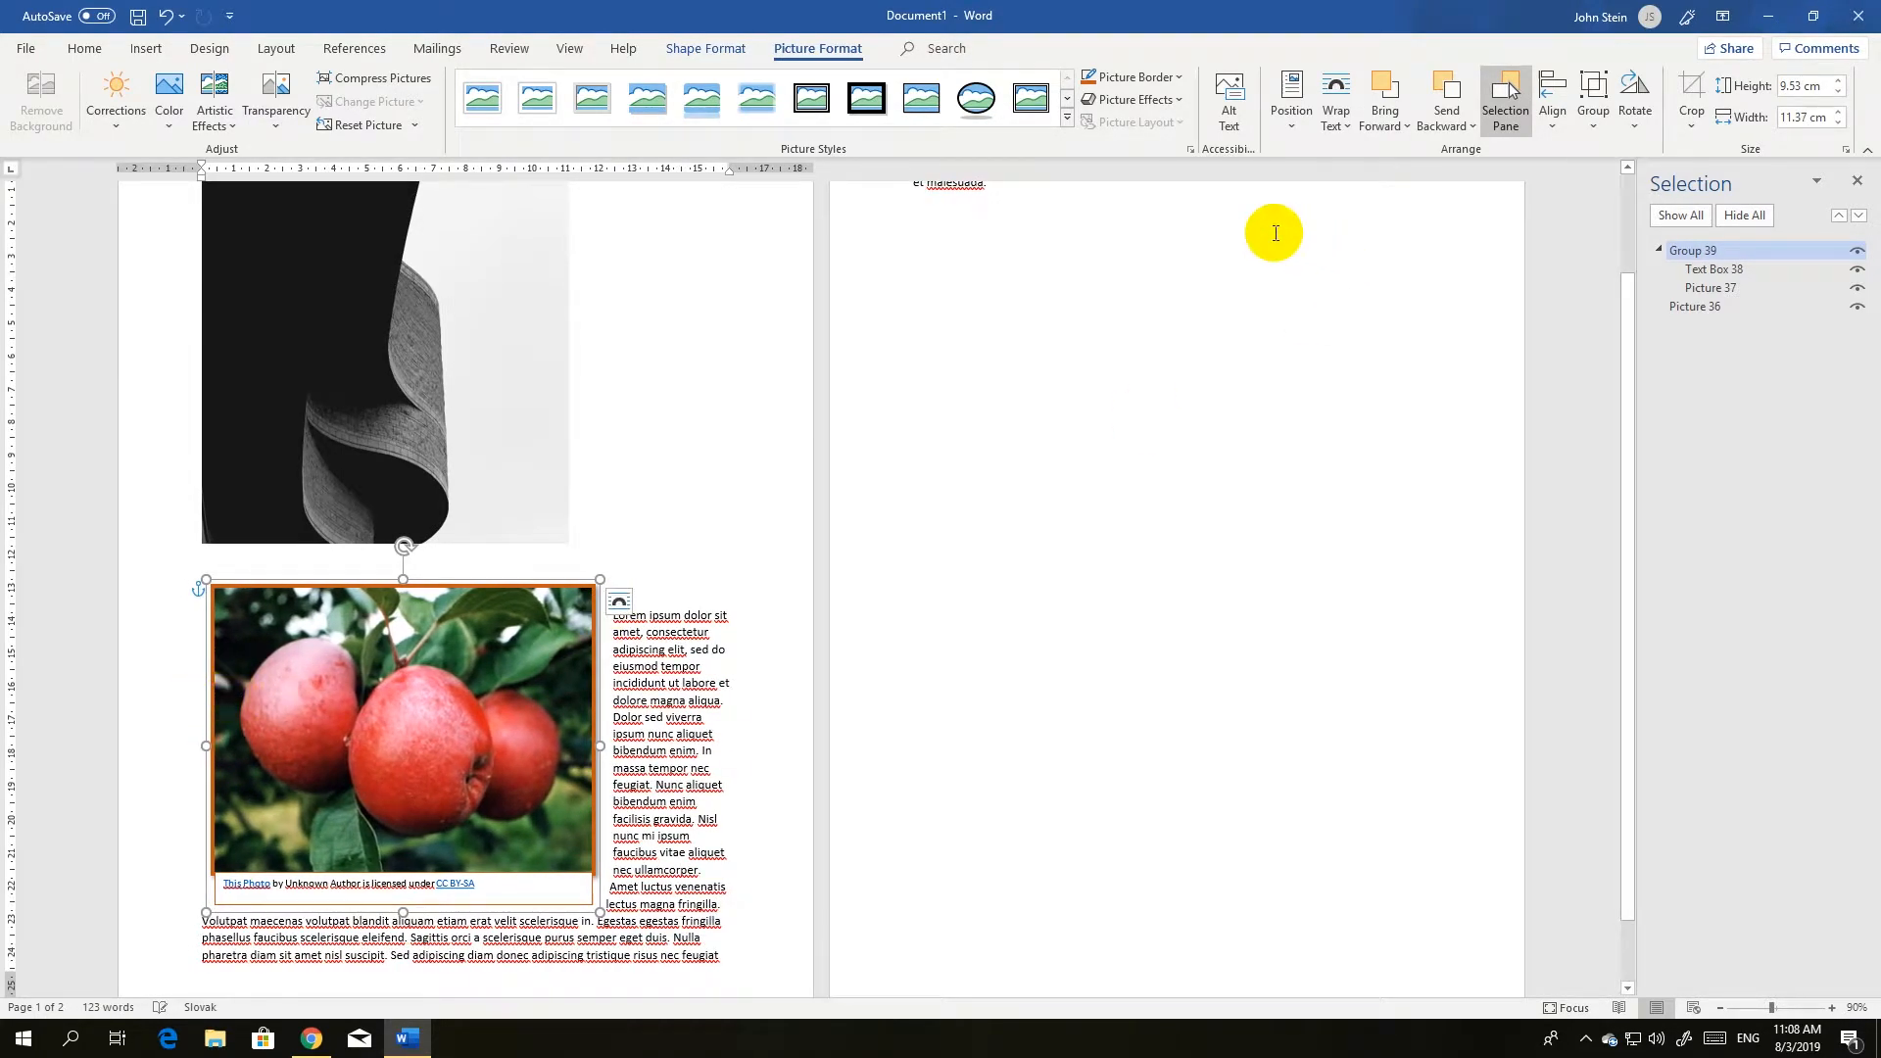
Place the apple picture behind the text and widen it on both sides to about 16.7 cm, spanning the paragraph.
{"action": "left_click", "coordinate": [1338, 121]}
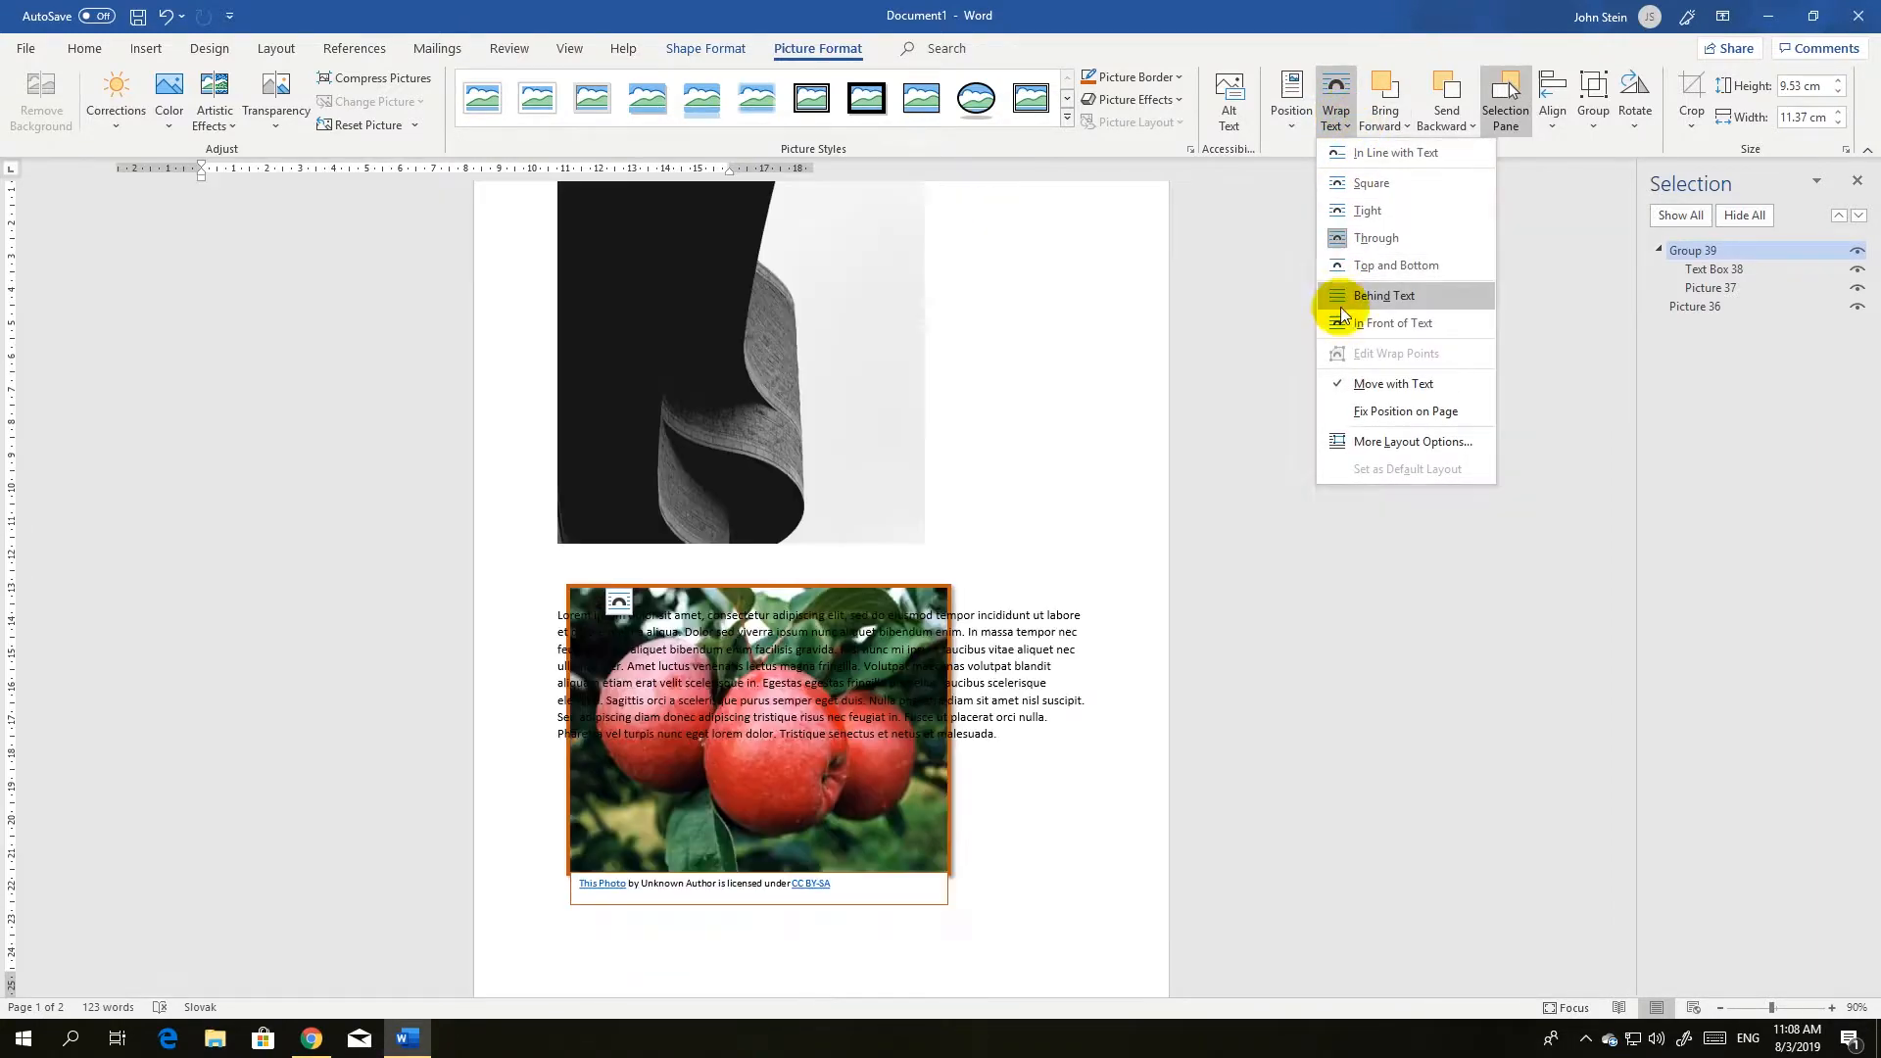
{"action": "left_click", "coordinate": [1358, 296]}
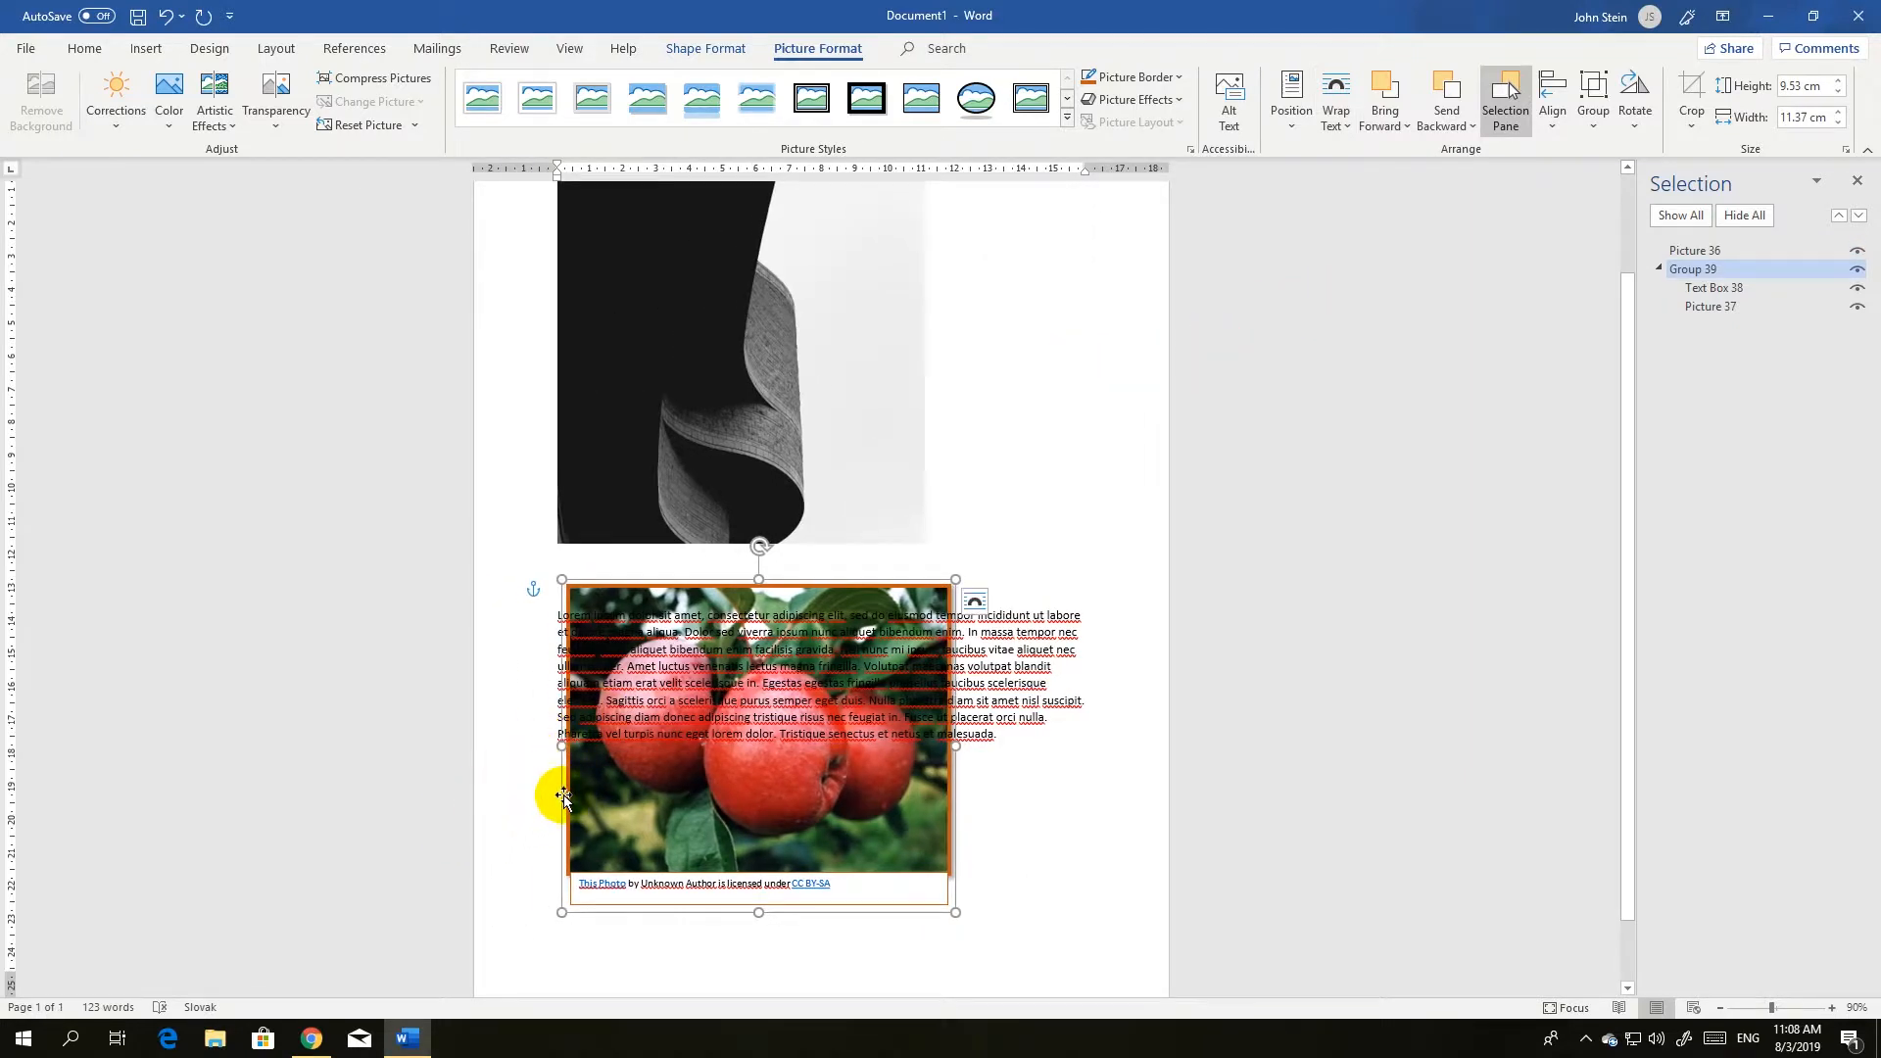
{"action": "left_click_drag", "start_coordinate": [560, 749], "coordinate": [540, 749]}
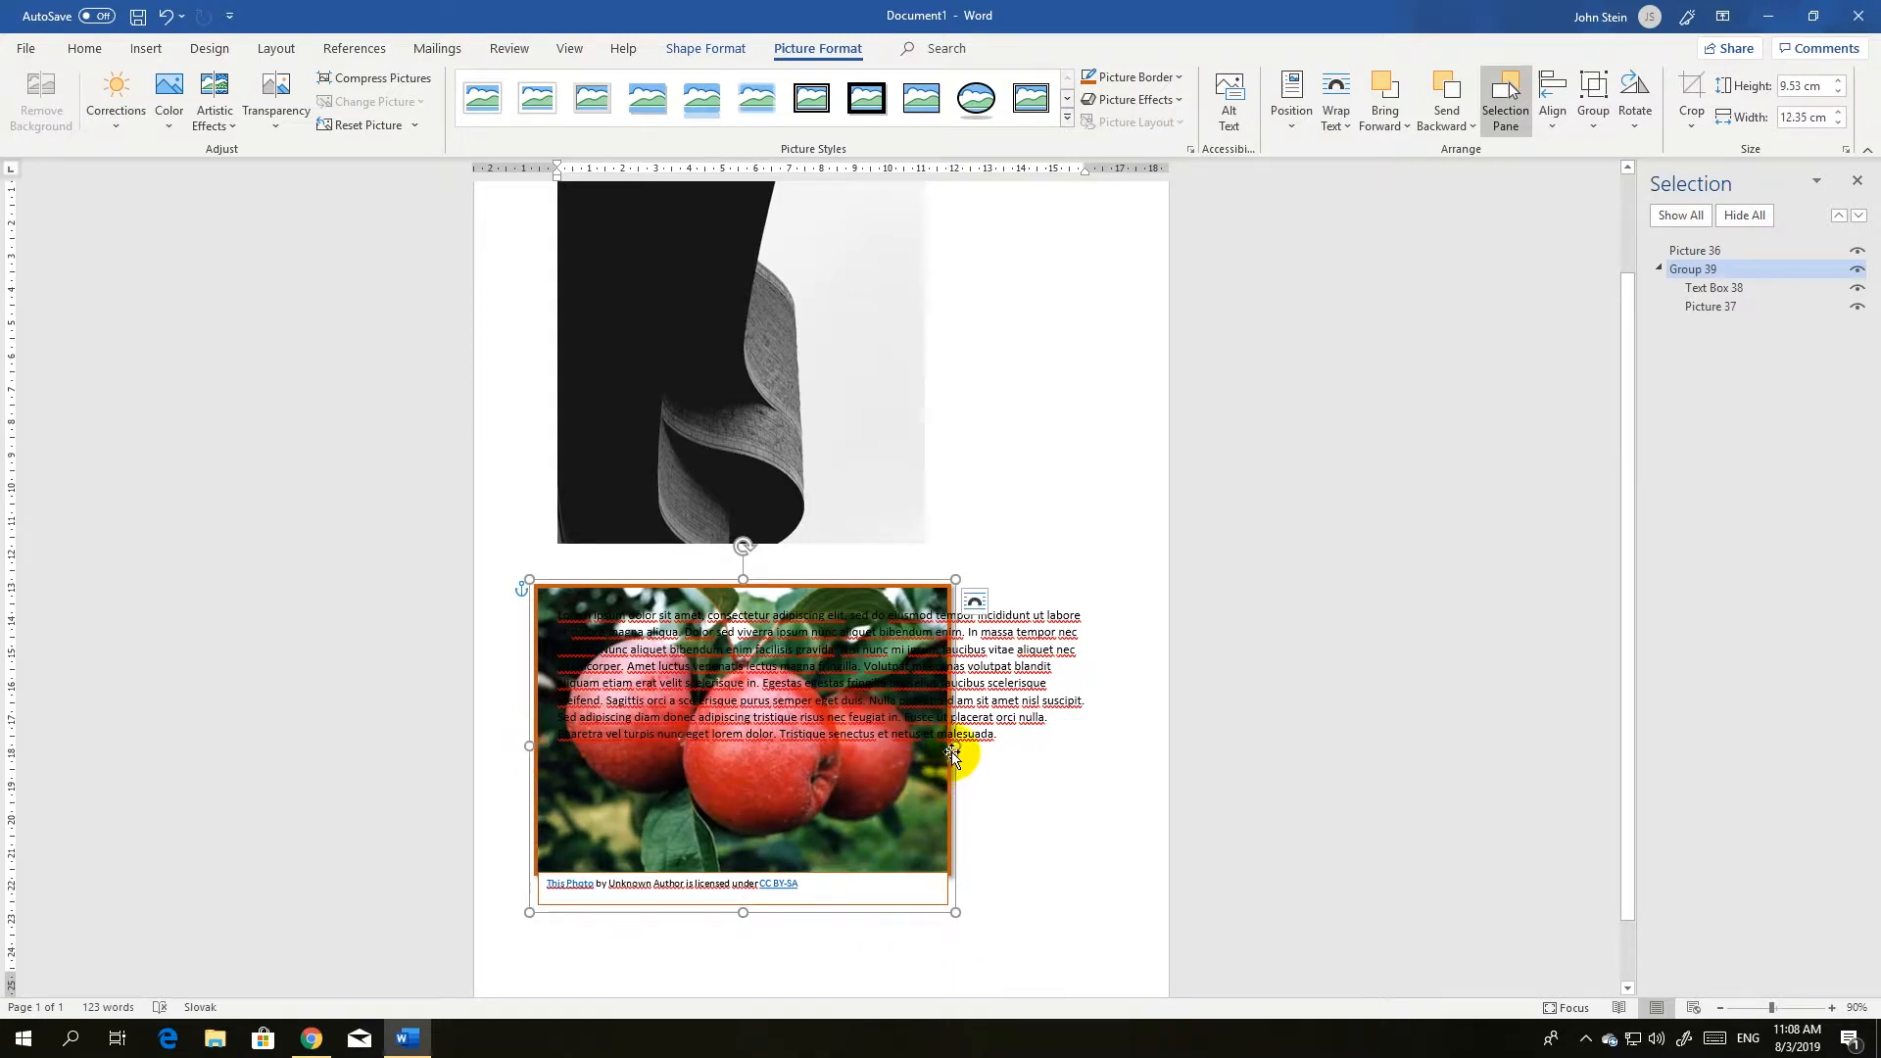
{"action": "left_click_drag", "start_coordinate": [953, 750], "coordinate": [1093, 736]}
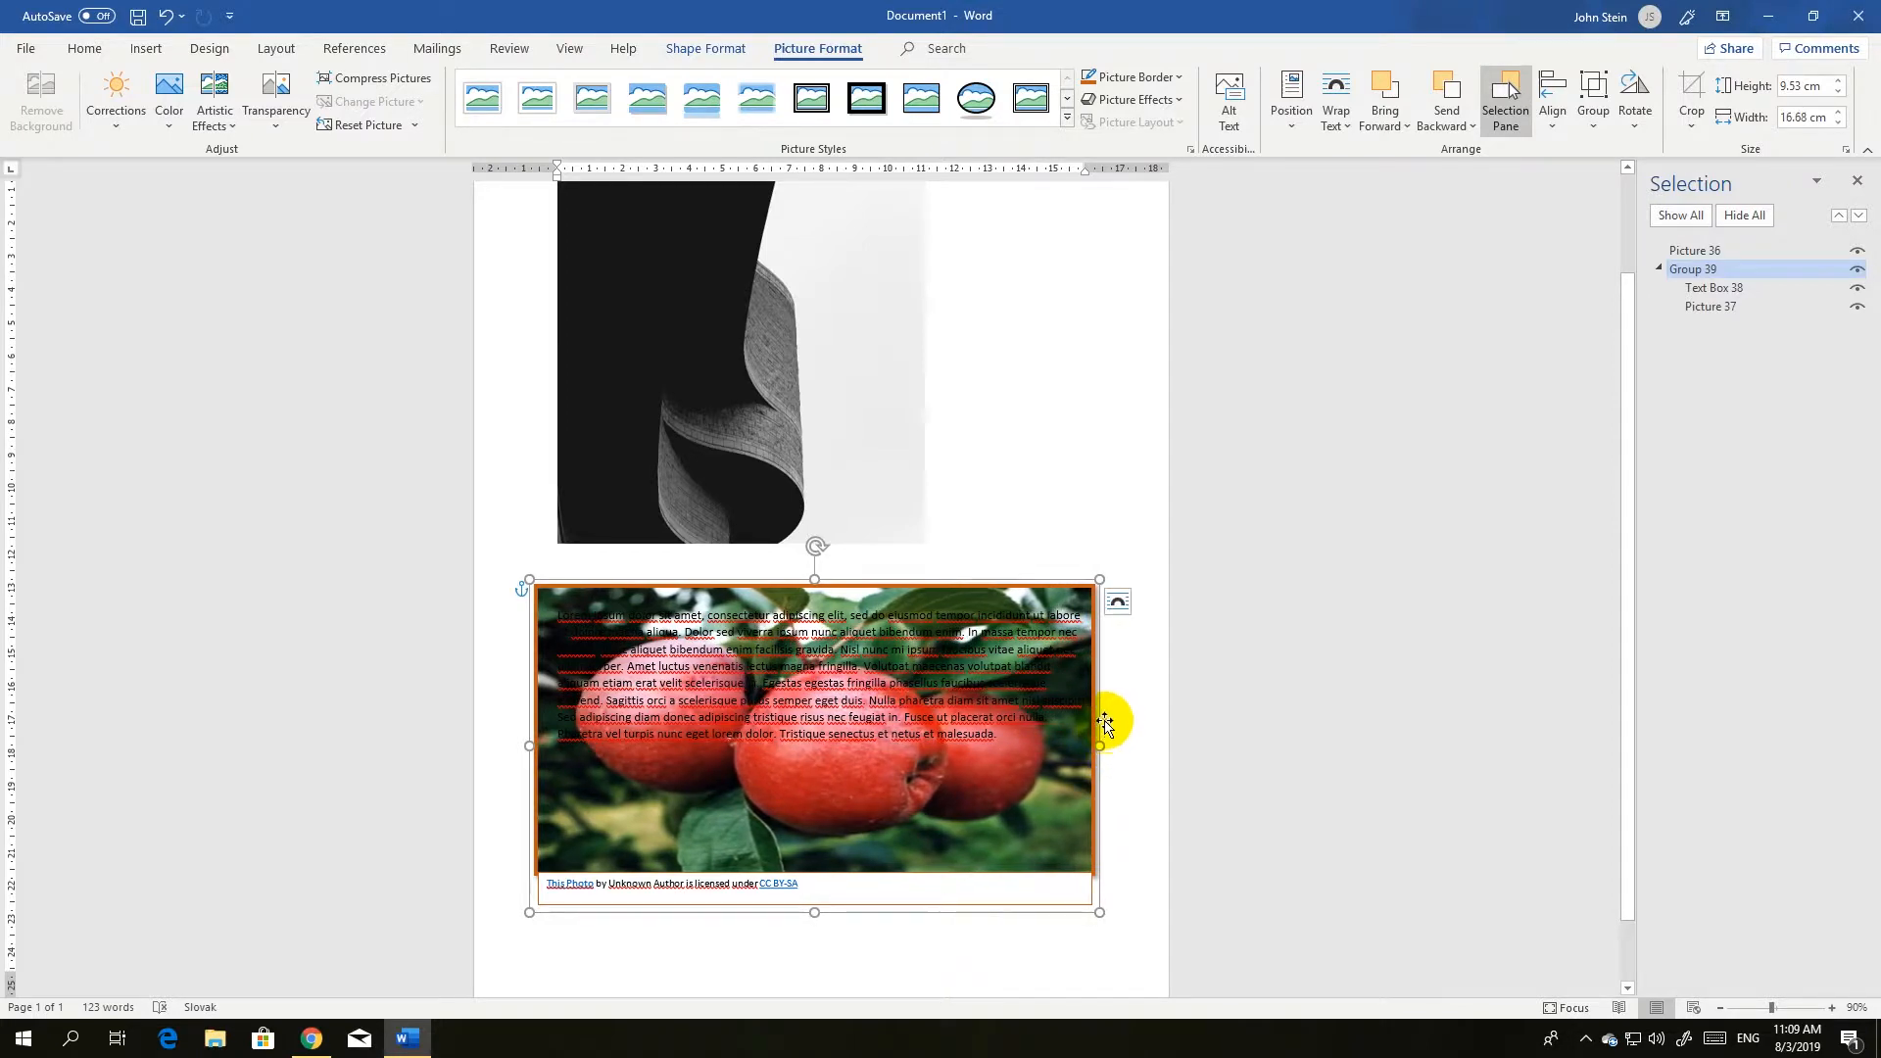
Apply Bring Forward and Bring to Front to the apple picture, and nudge it slightly up and to the right.
{"action": "left_click", "coordinate": [1395, 128]}
{"action": "left_click", "coordinate": [1392, 154]}
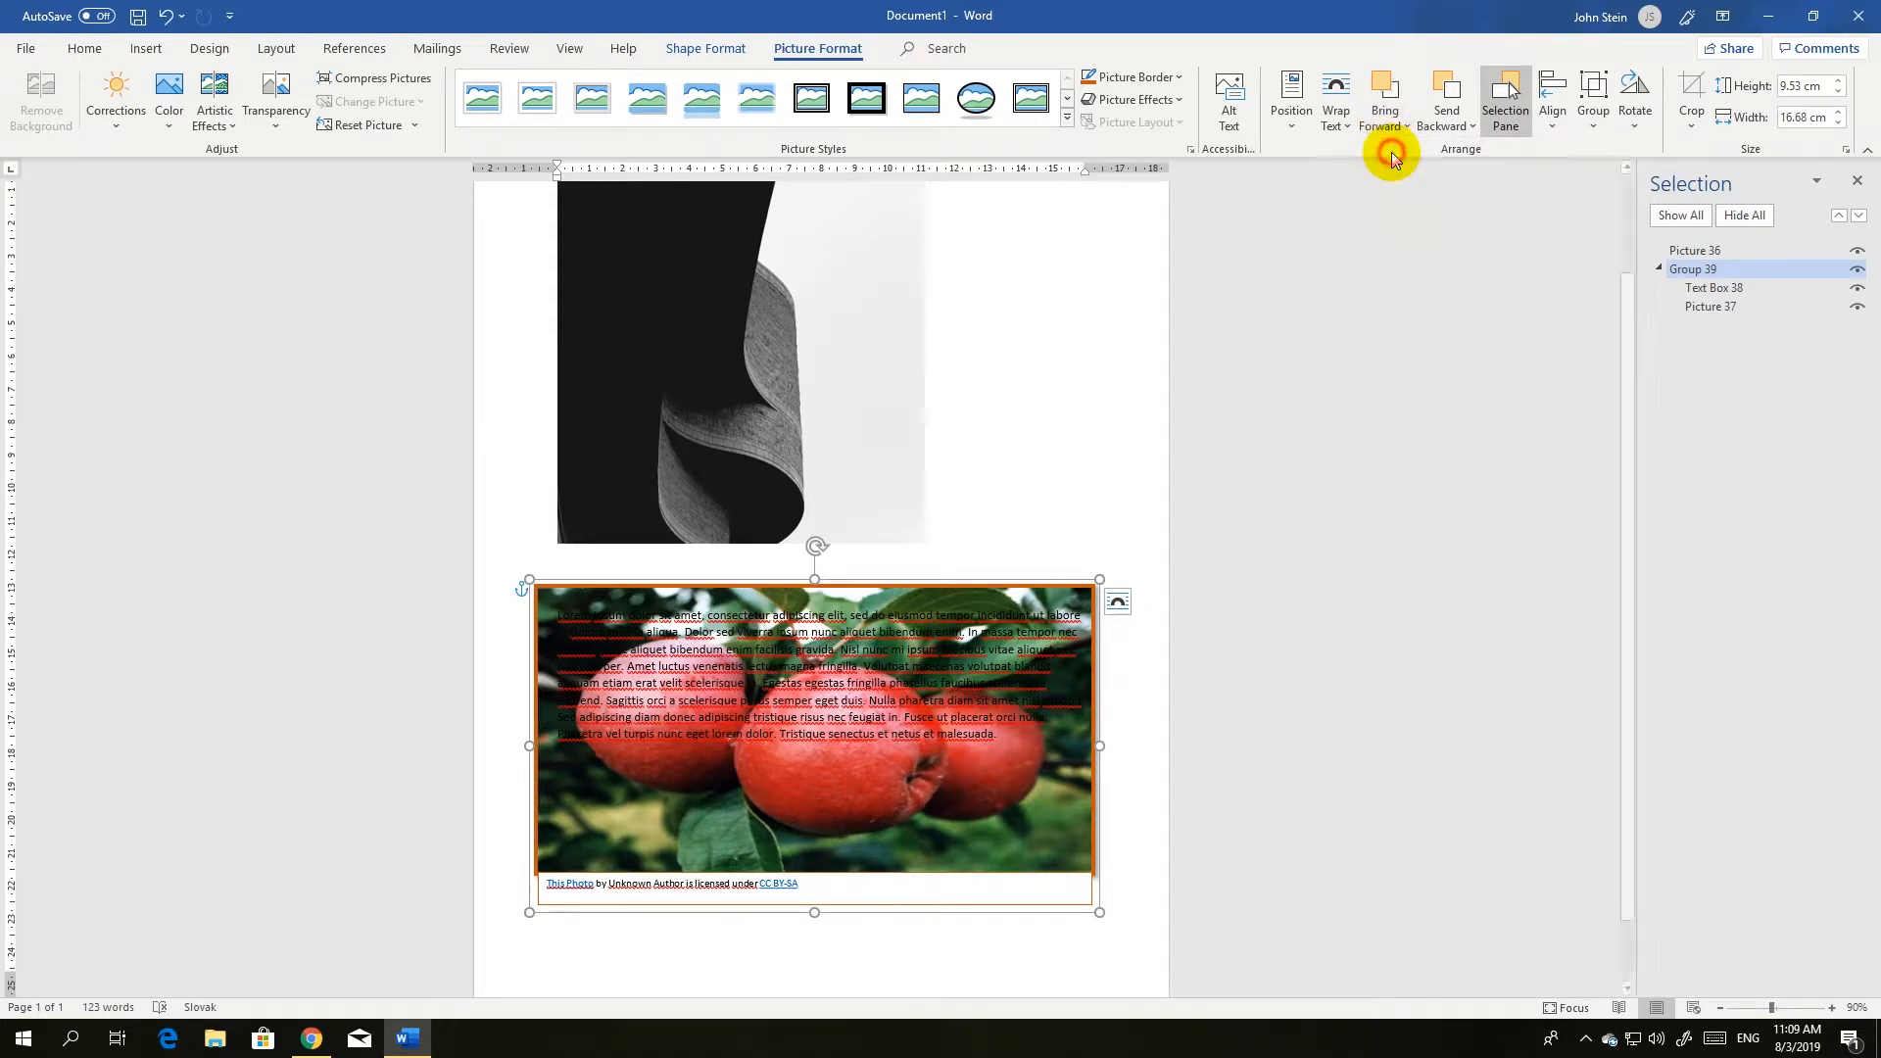
{"action": "left_click", "coordinate": [1392, 130]}
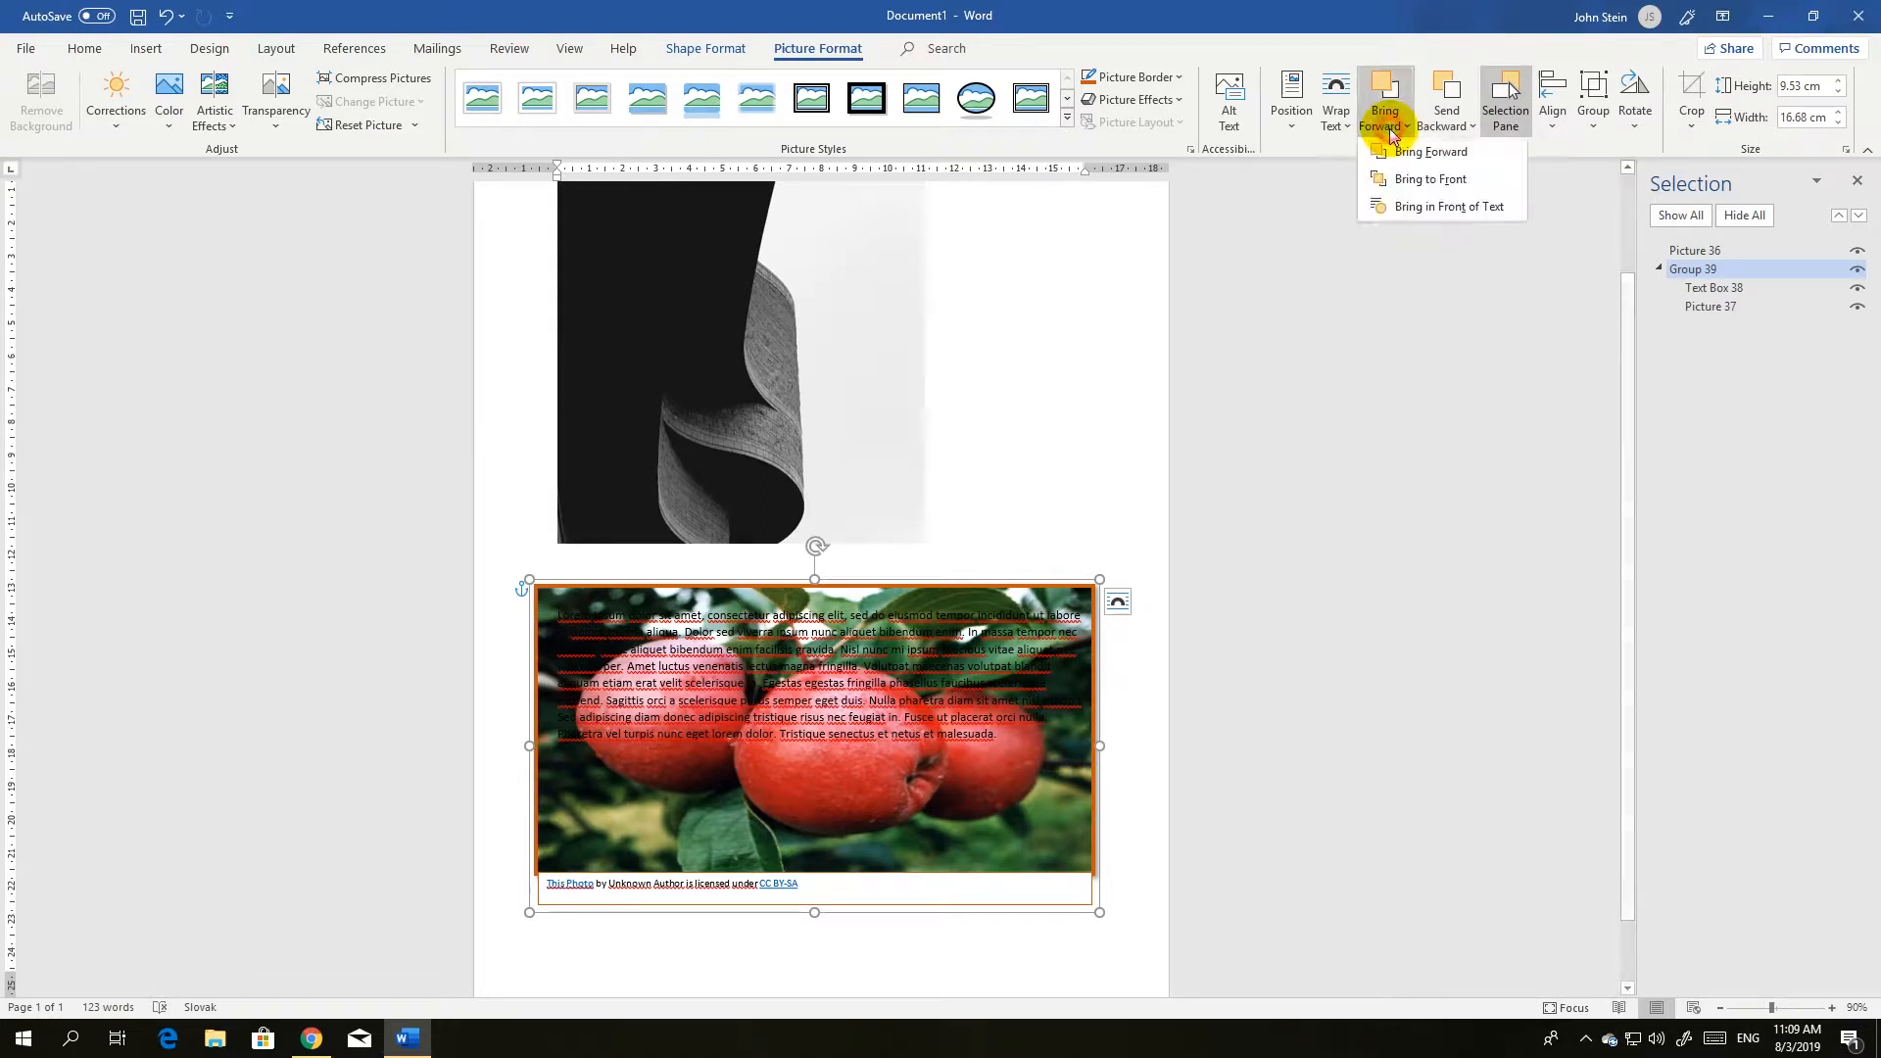
{"action": "left_click", "coordinate": [1392, 179]}
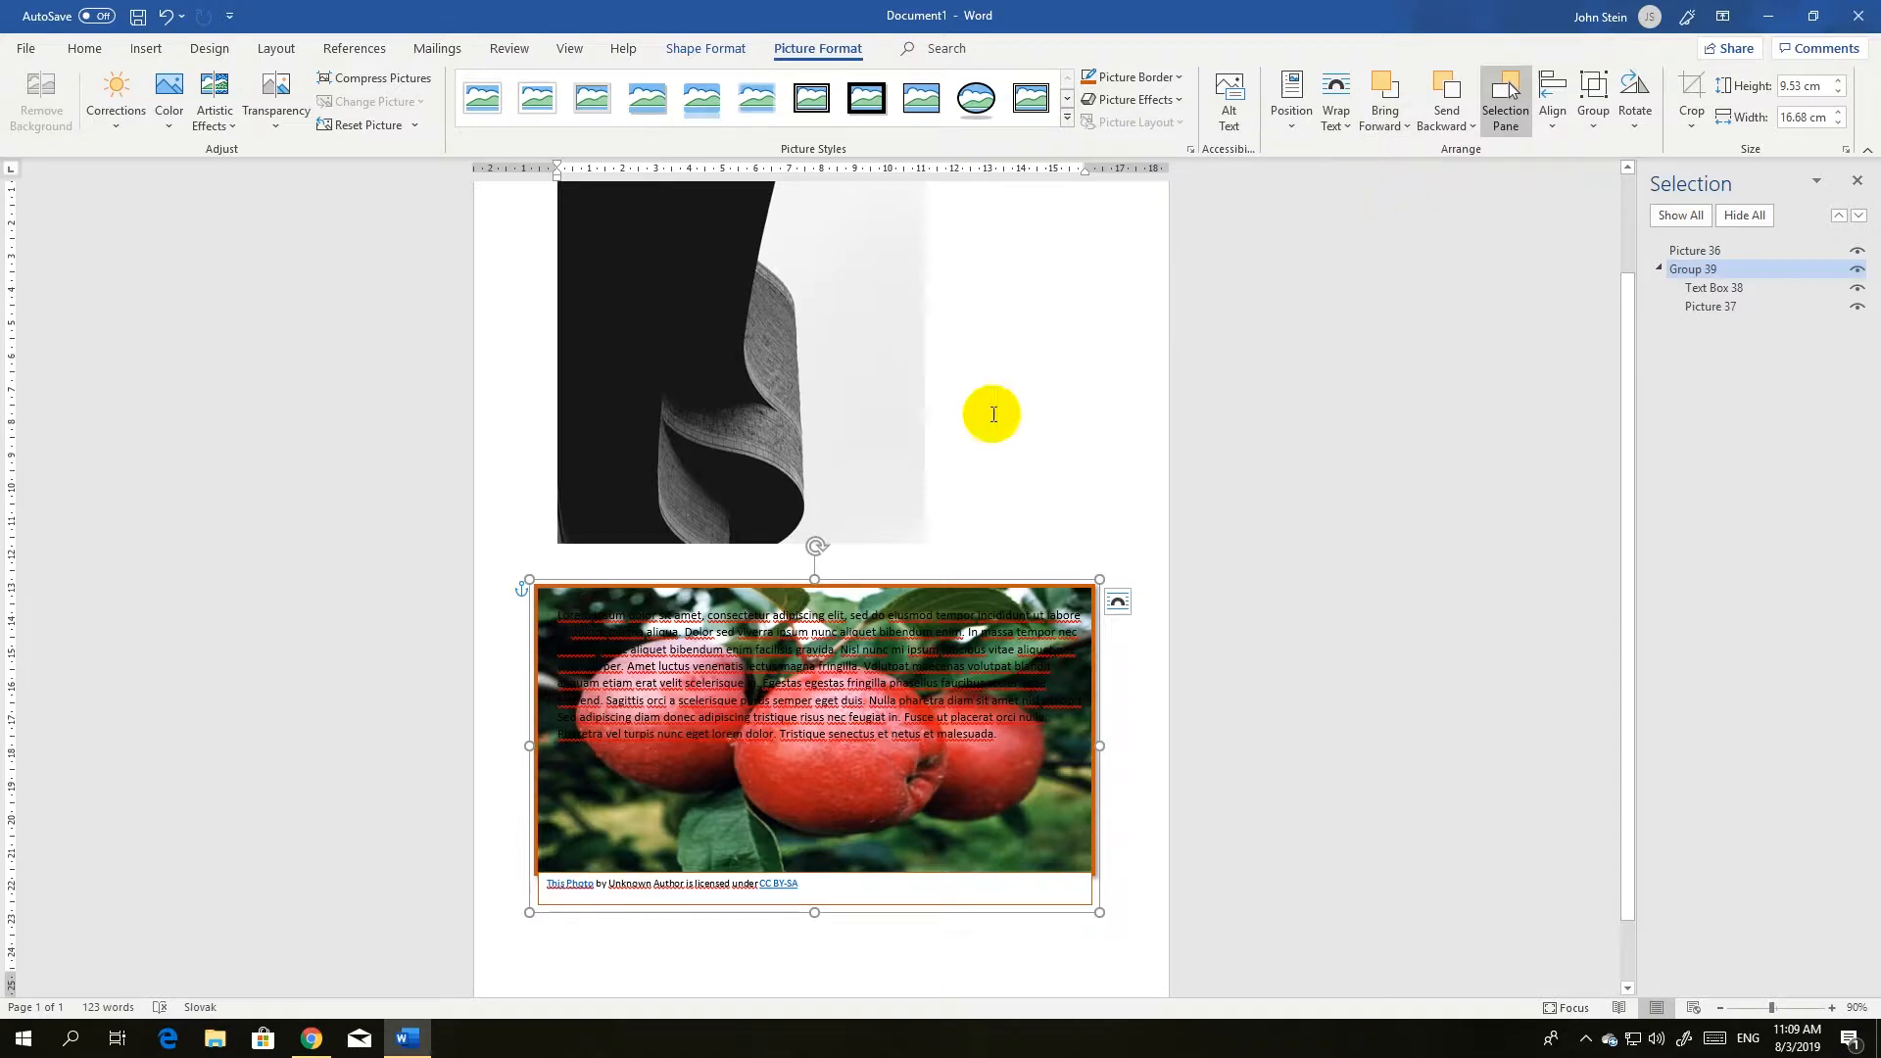
{"action": "mouse_move", "coordinate": [917, 592]}
{"action": "left_mouse_down"}
{"action": "mouse_move", "coordinate": [932, 386]}
{"action": "mouse_move", "coordinate": [926, 583]}
{"action": "left_mouse_up"}
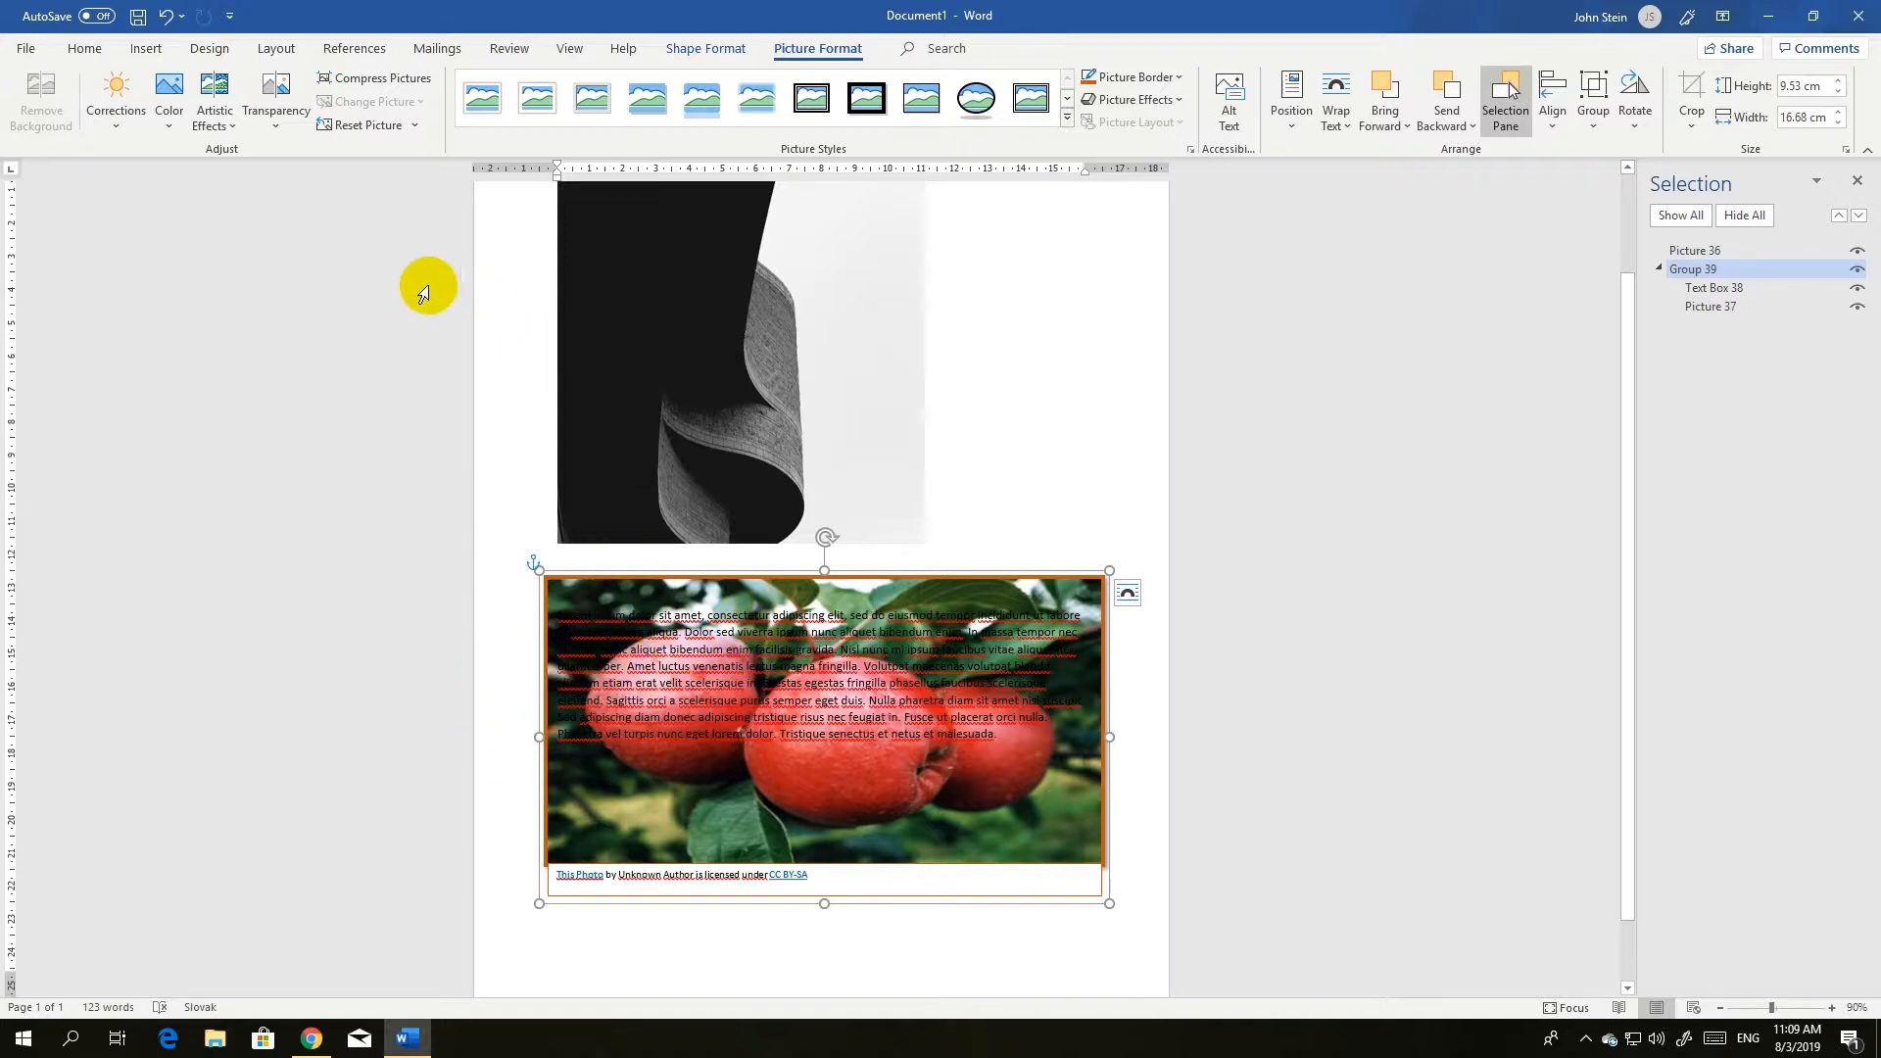
Try progressively weaker transparency presets on the apple picture and keep the slightest one.
{"action": "left_click", "coordinate": [273, 134]}
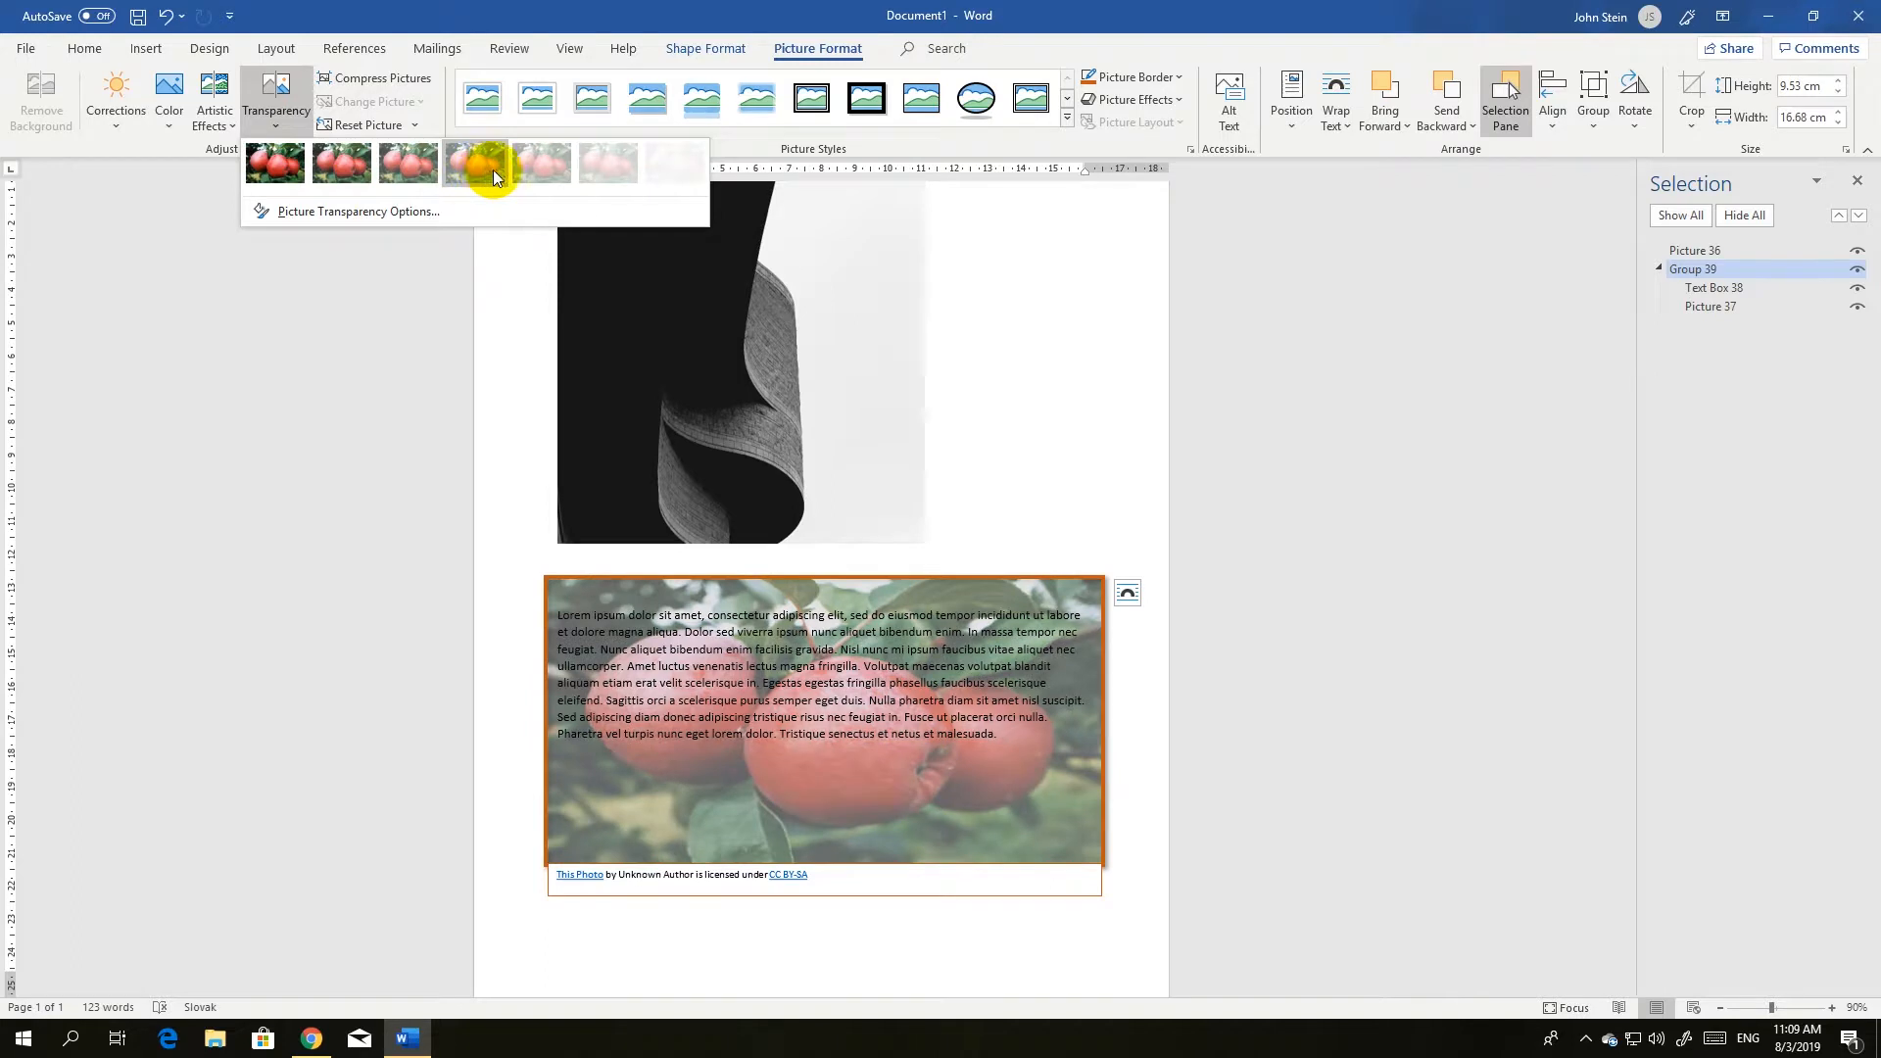
{"action": "left_click", "coordinate": [566, 156]}
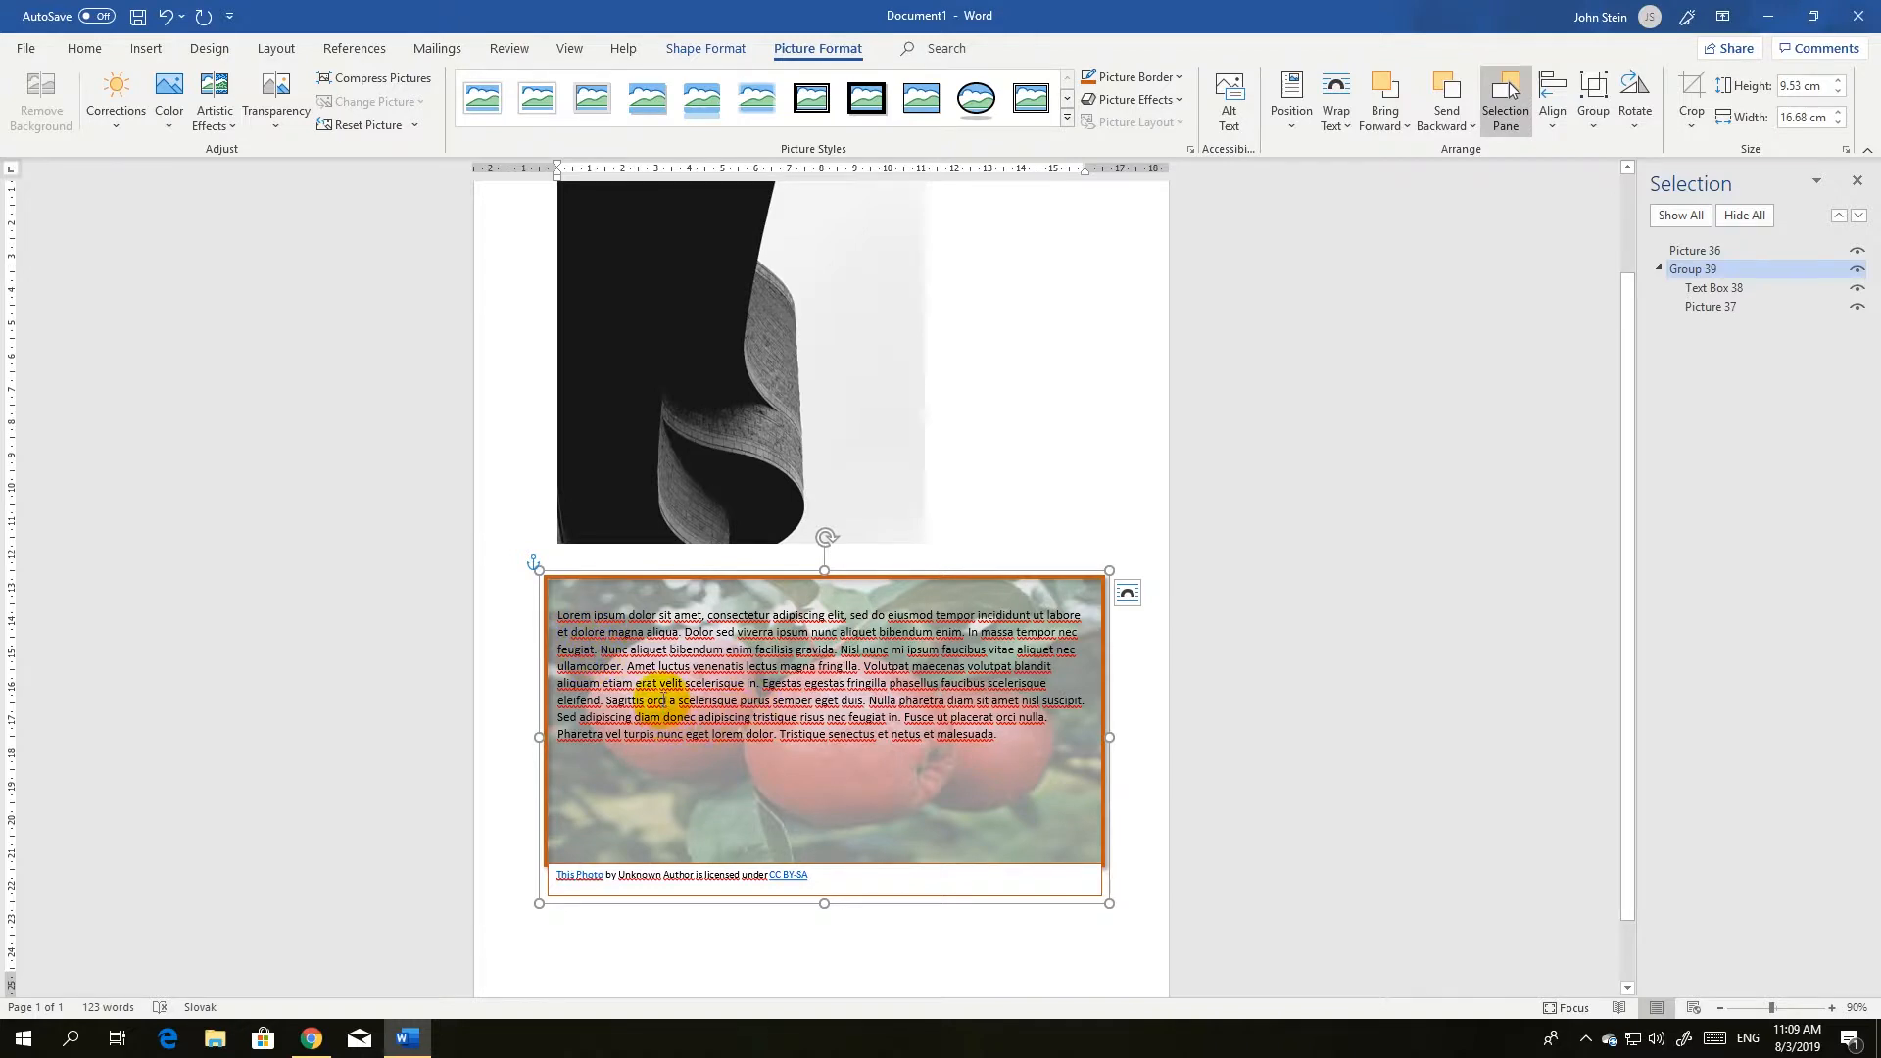
{"action": "left_click", "coordinate": [204, 130]}
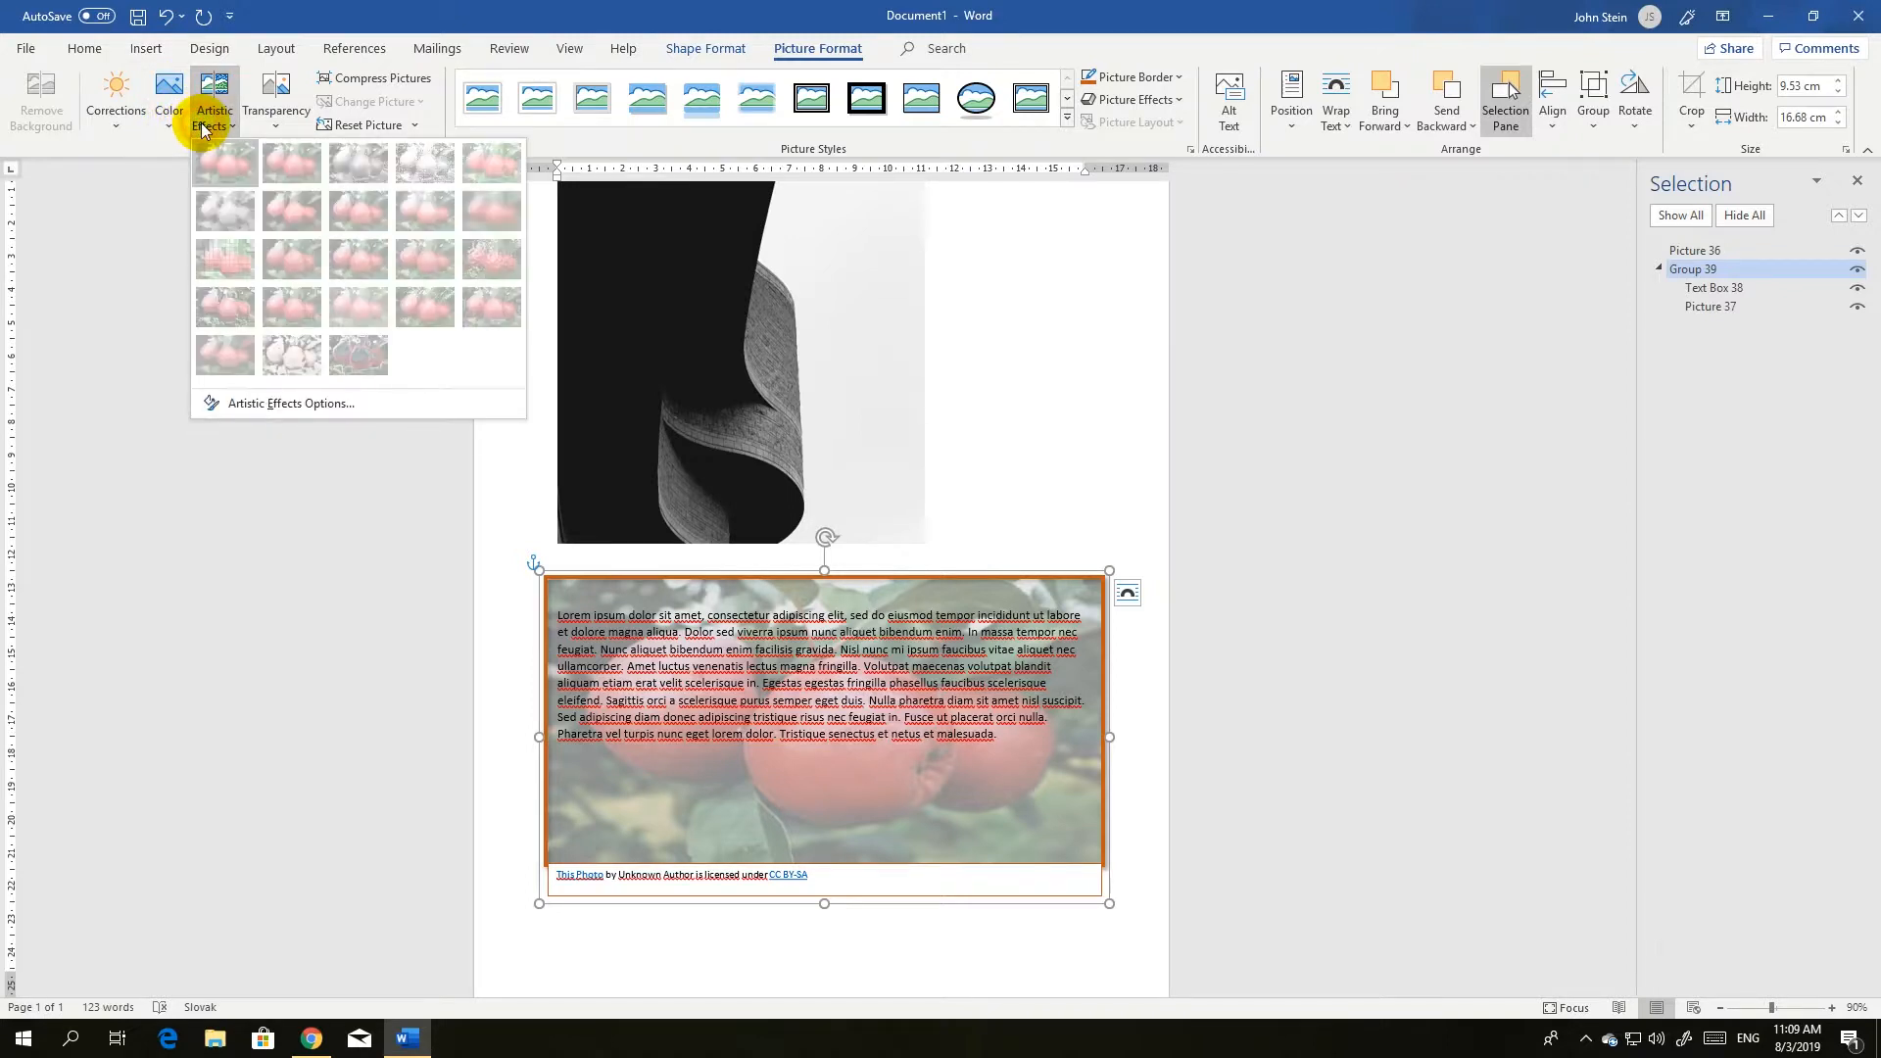
{"action": "left_click", "coordinate": [279, 122]}
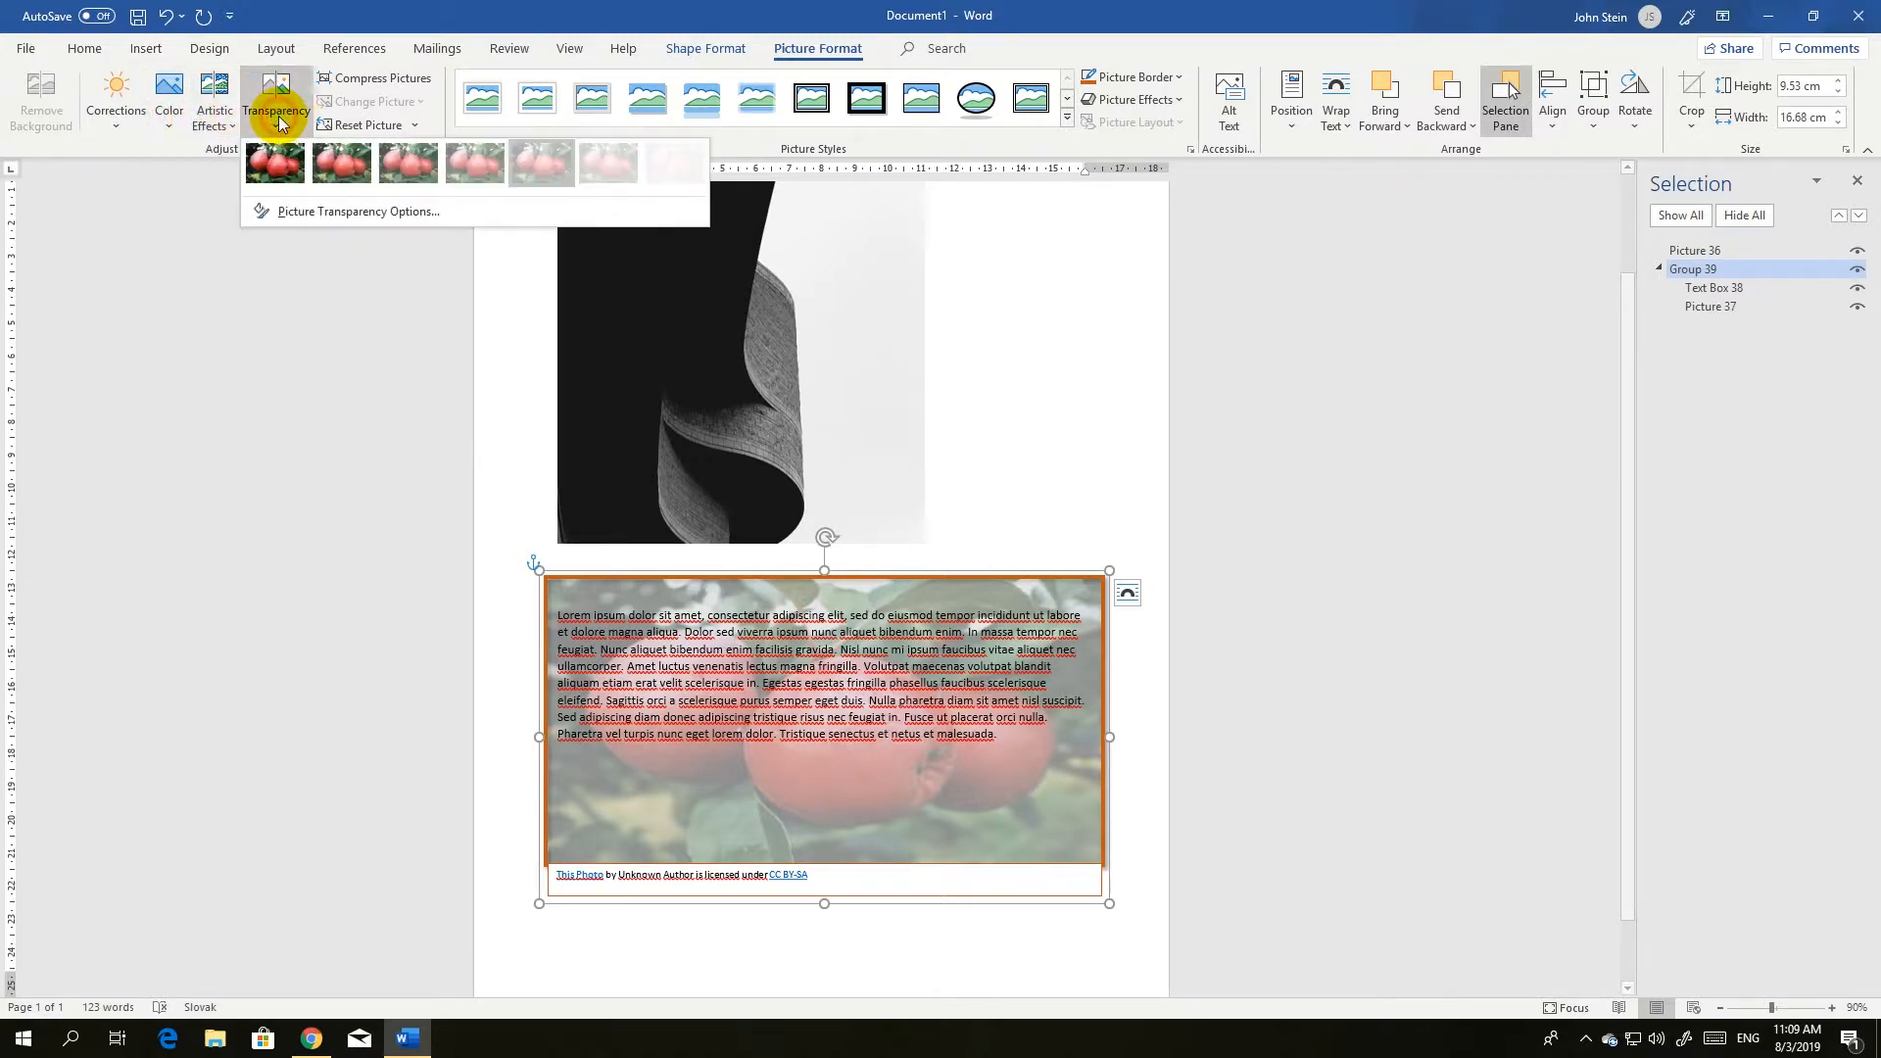
{"action": "left_click", "coordinate": [409, 158]}
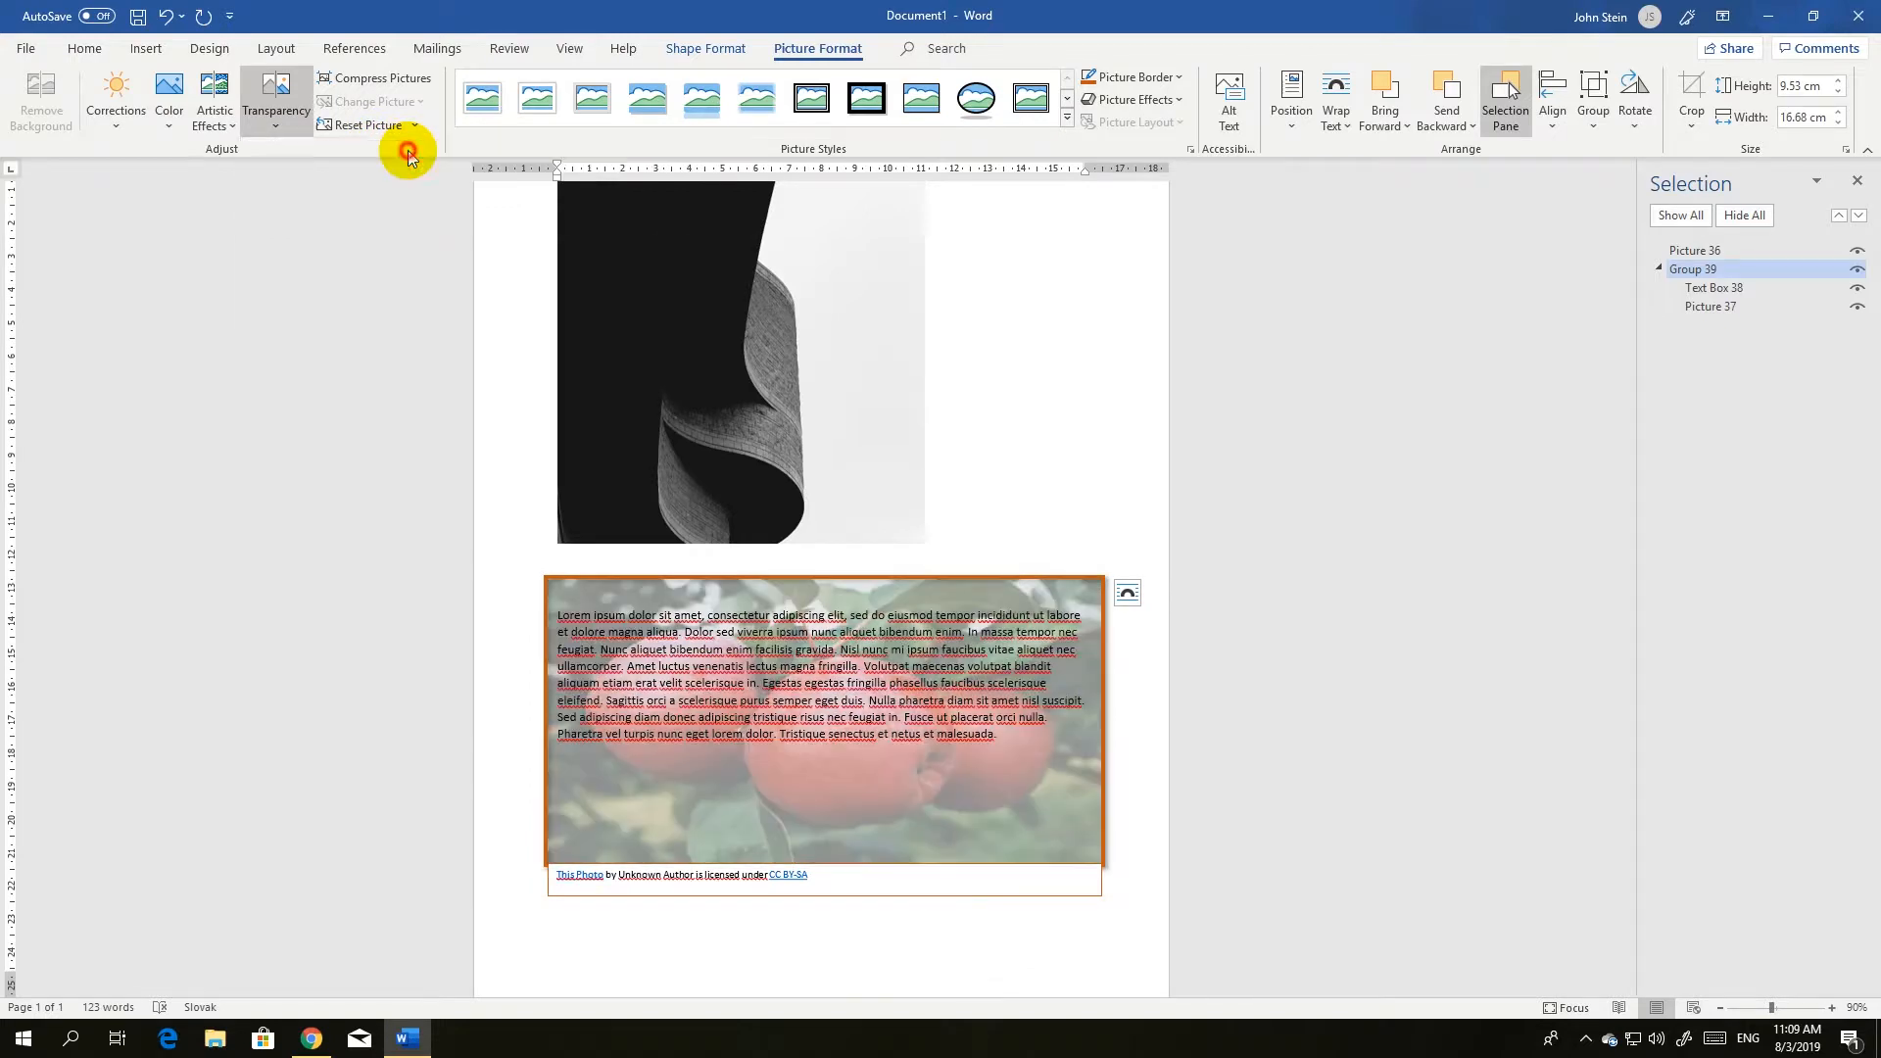
{"action": "left_click", "coordinate": [282, 104]}
{"action": "left_click", "coordinate": [323, 168]}
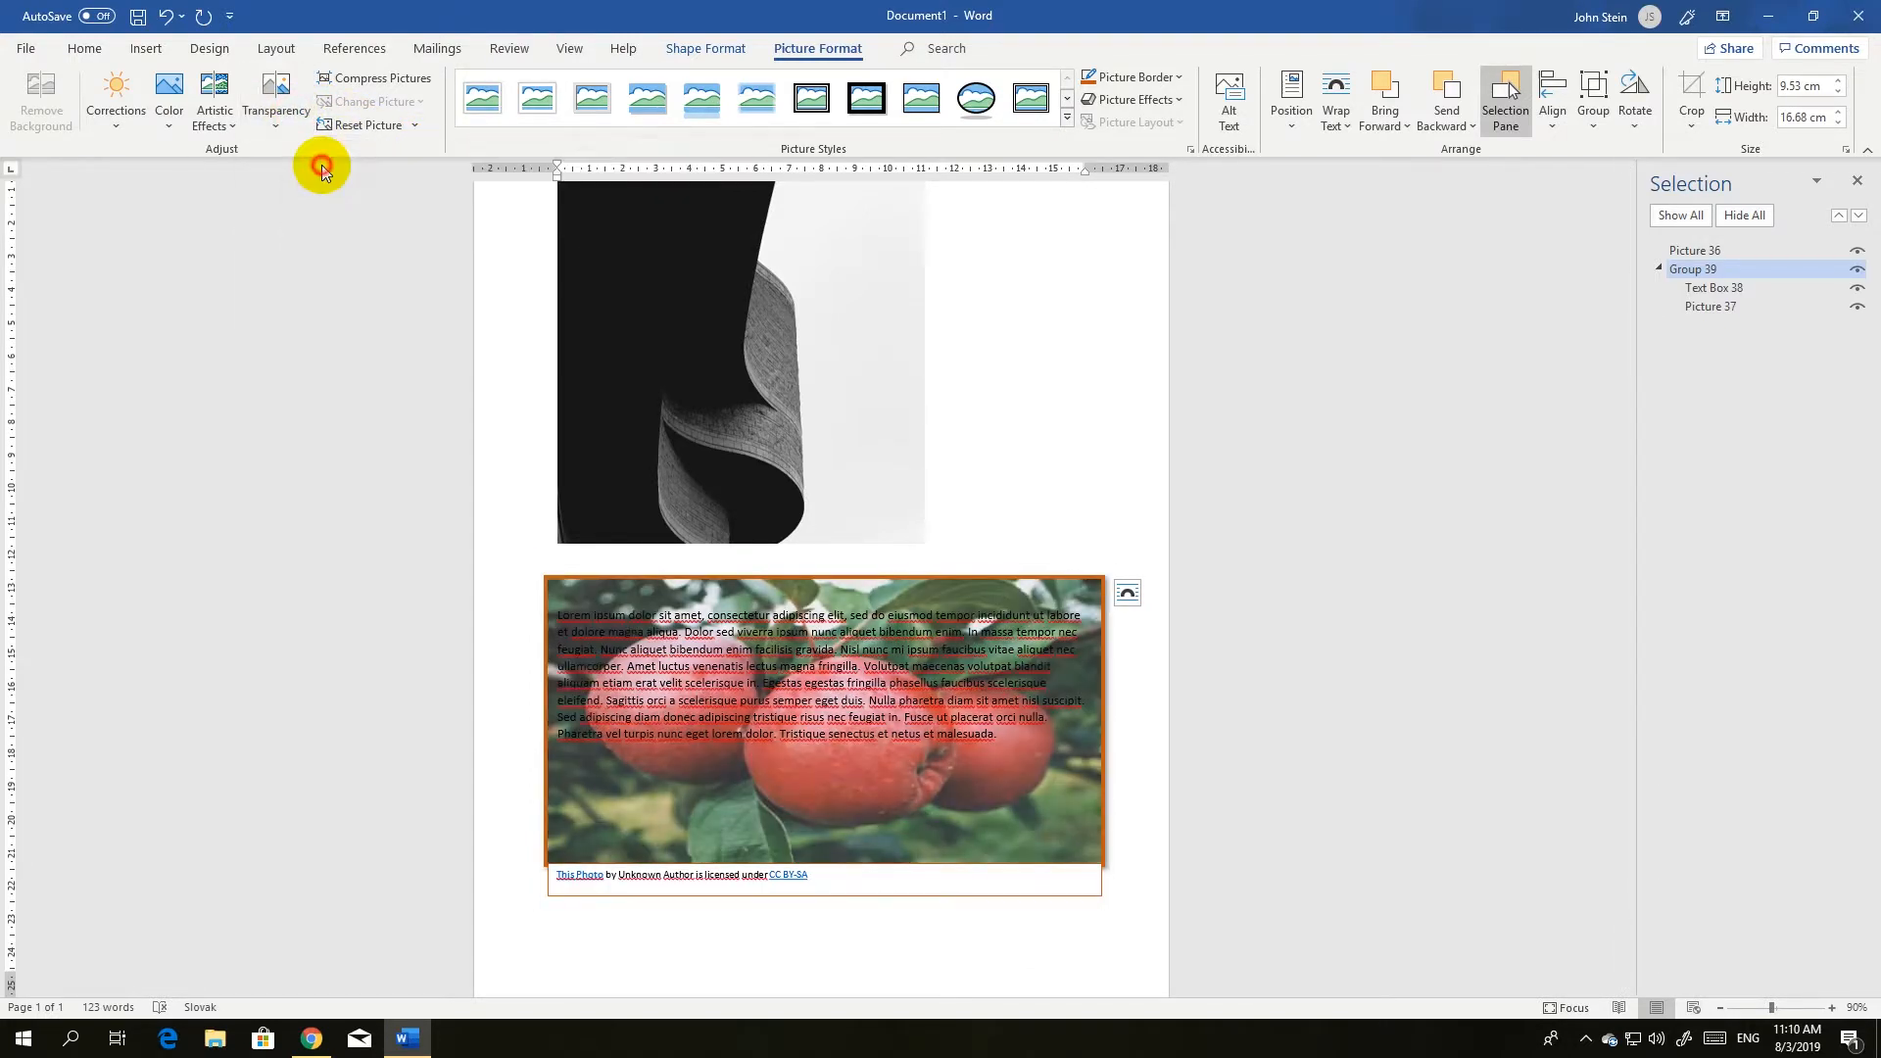
Try the Glass artistic effect on the apple picture and reset its artistic effect to None.
{"action": "left_click", "coordinate": [227, 128]}
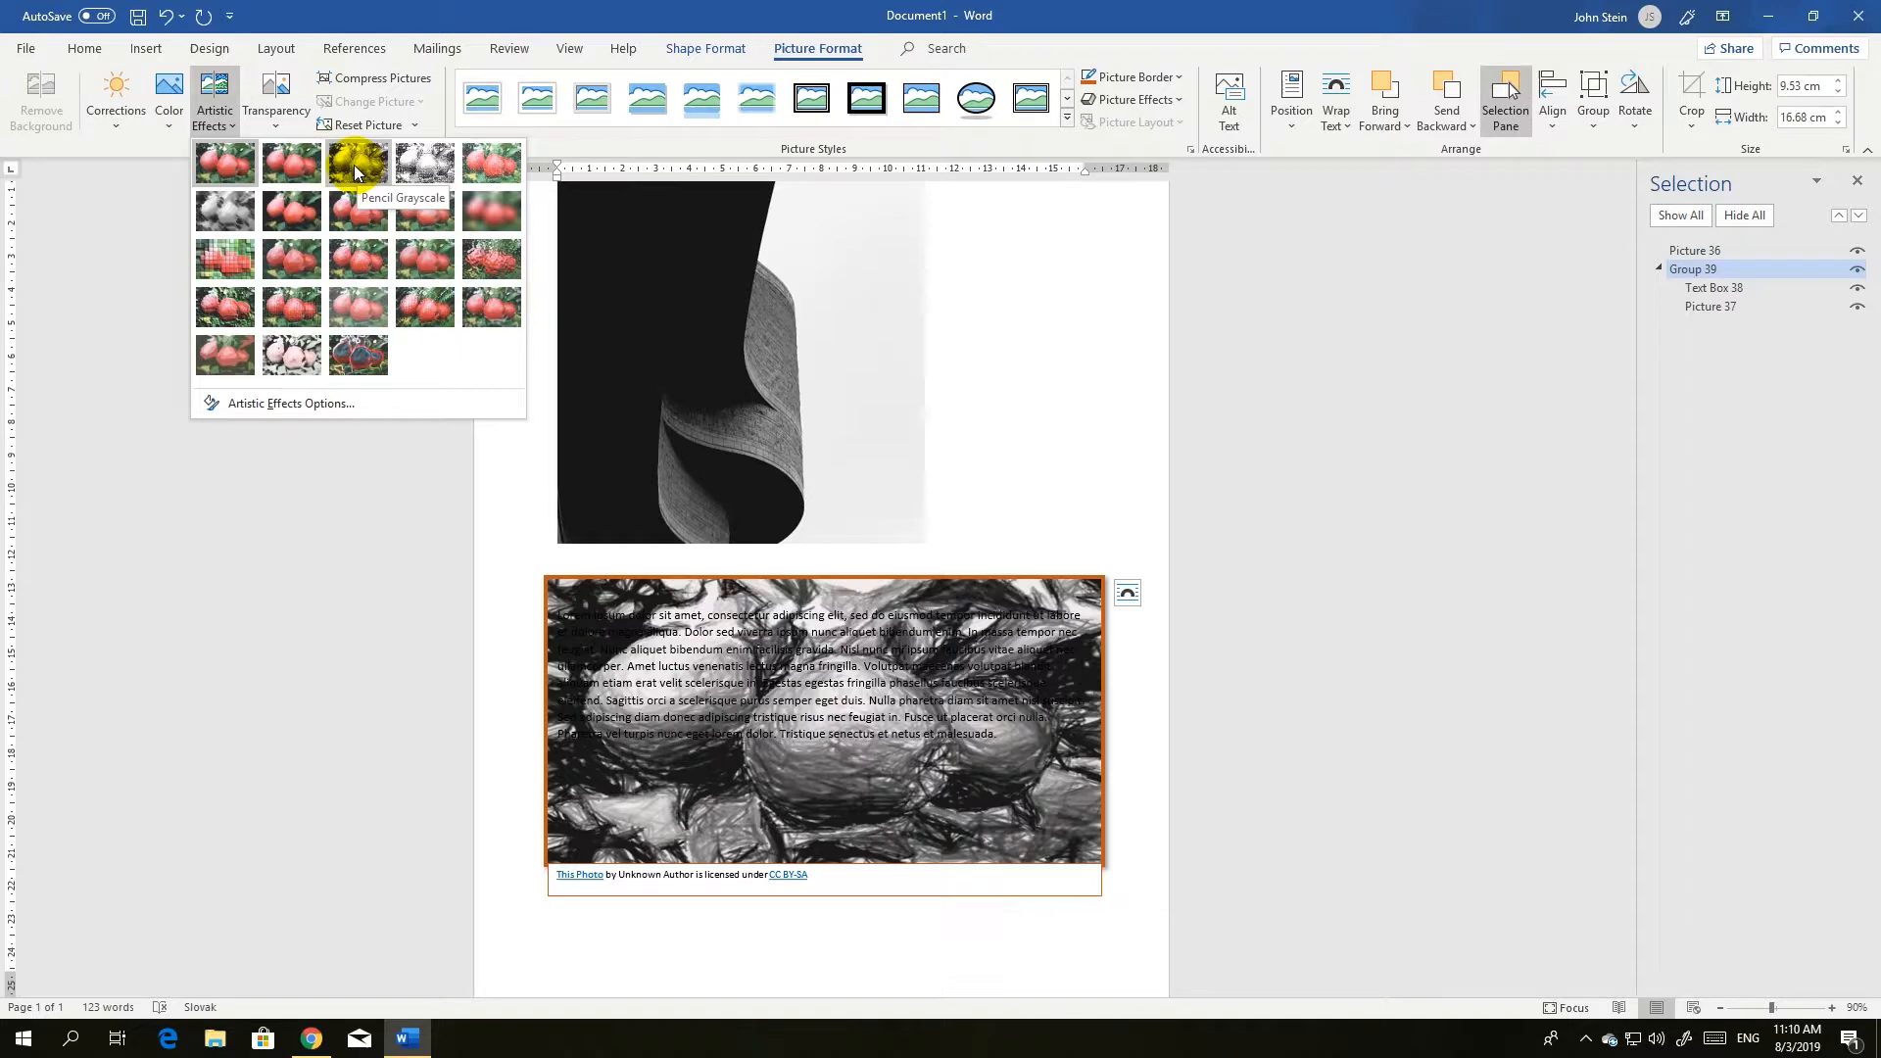
{"action": "left_click", "coordinate": [500, 266]}
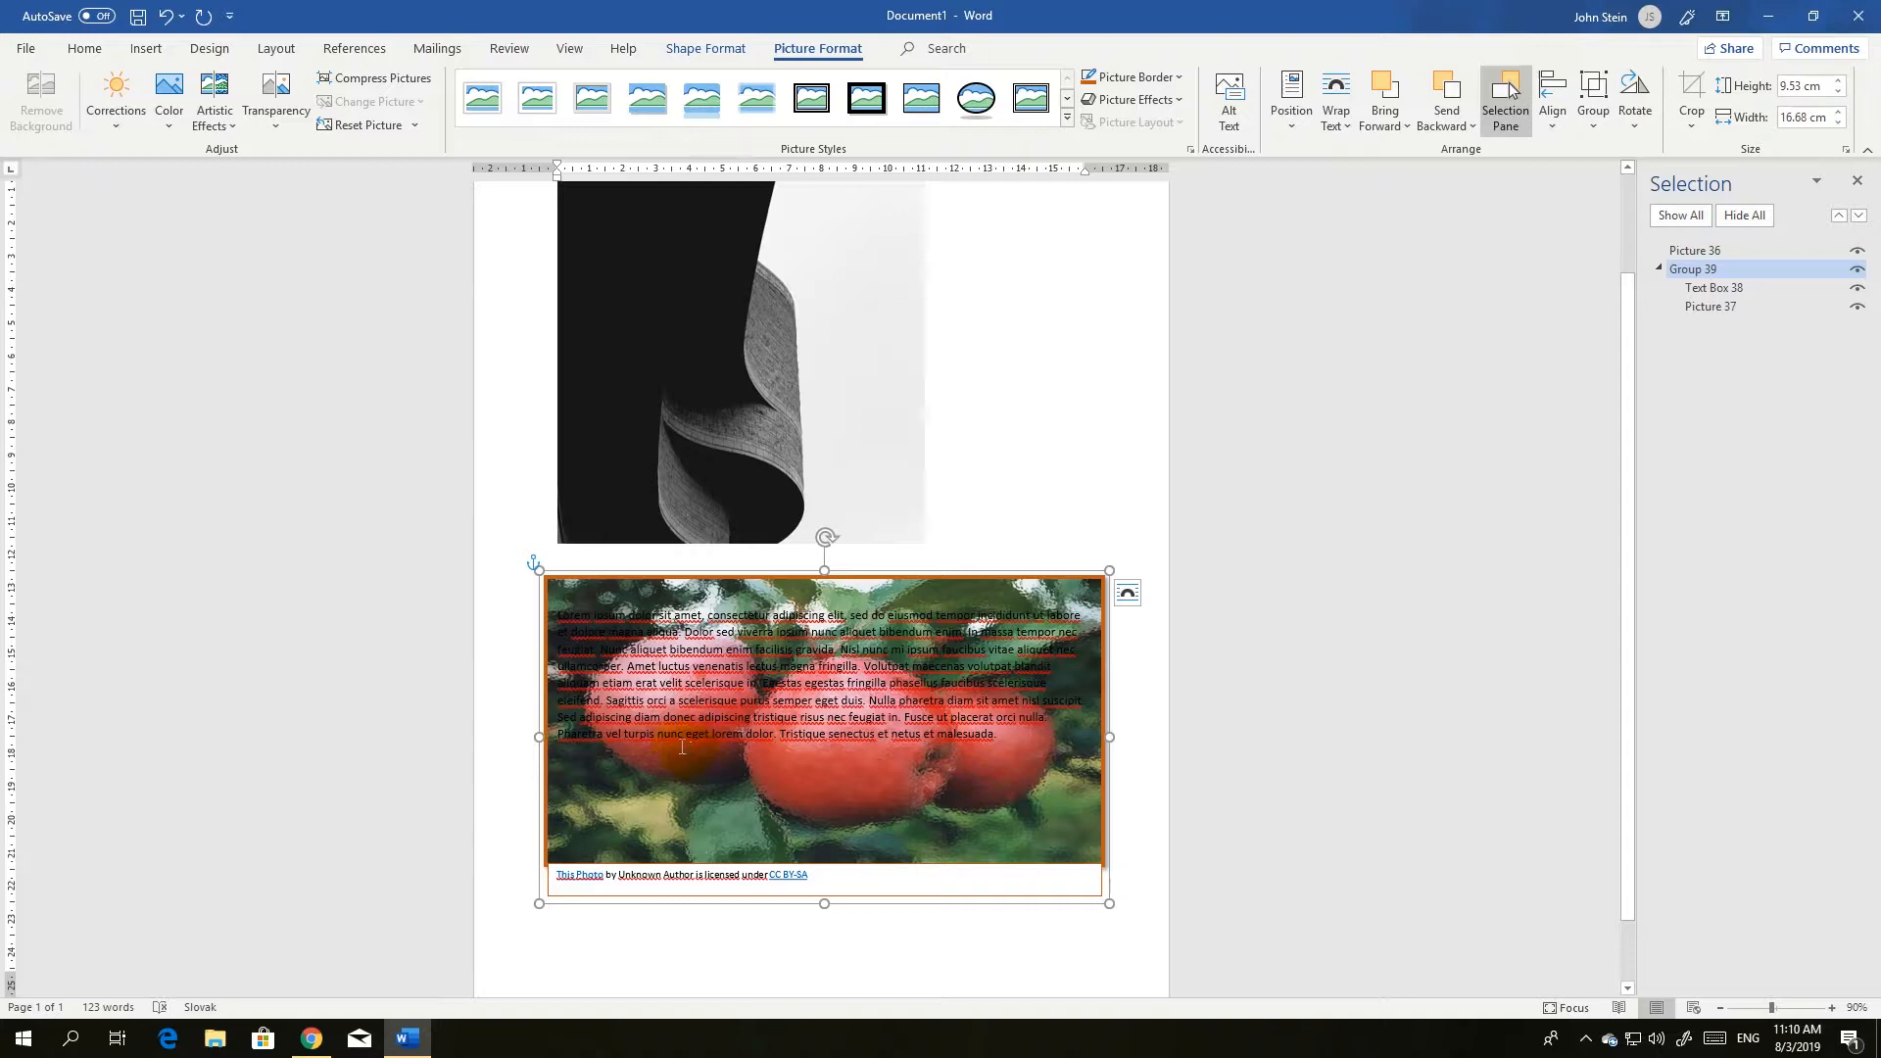
{"action": "left_click", "coordinate": [227, 136]}
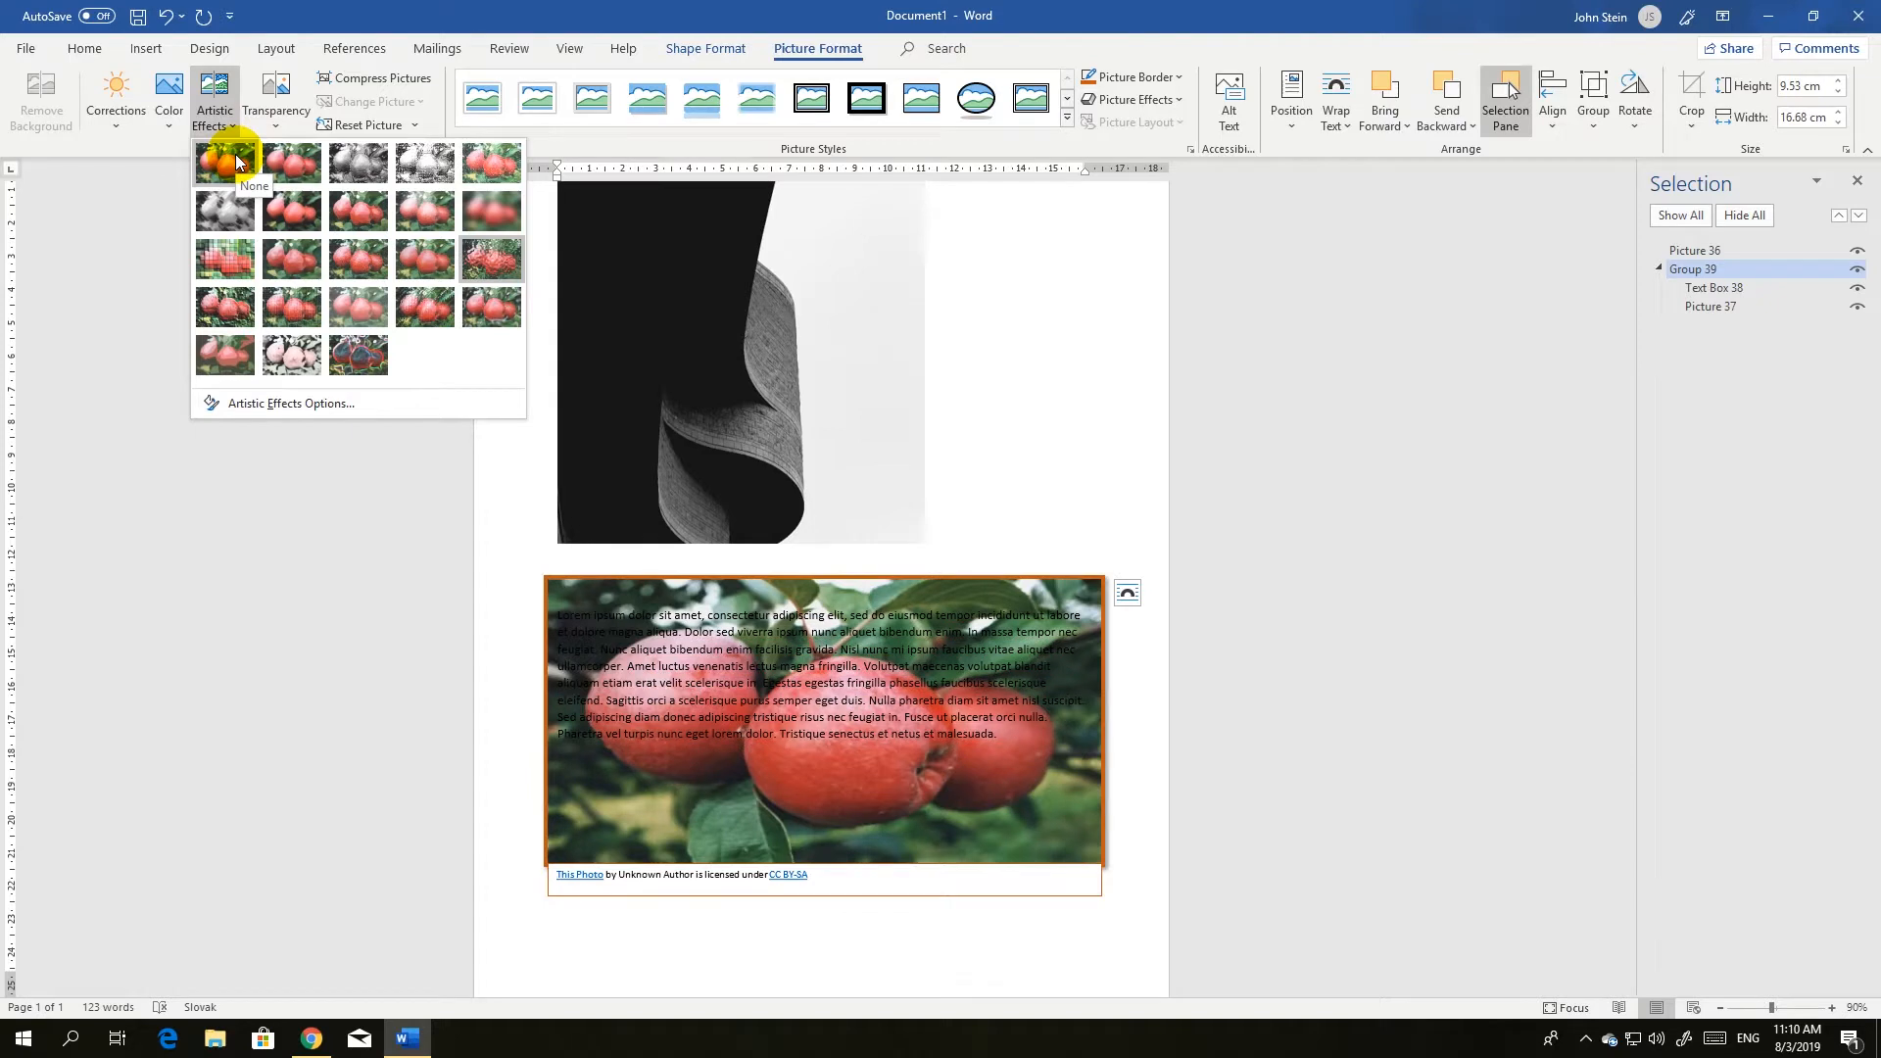
{"action": "left_click", "coordinate": [235, 155]}
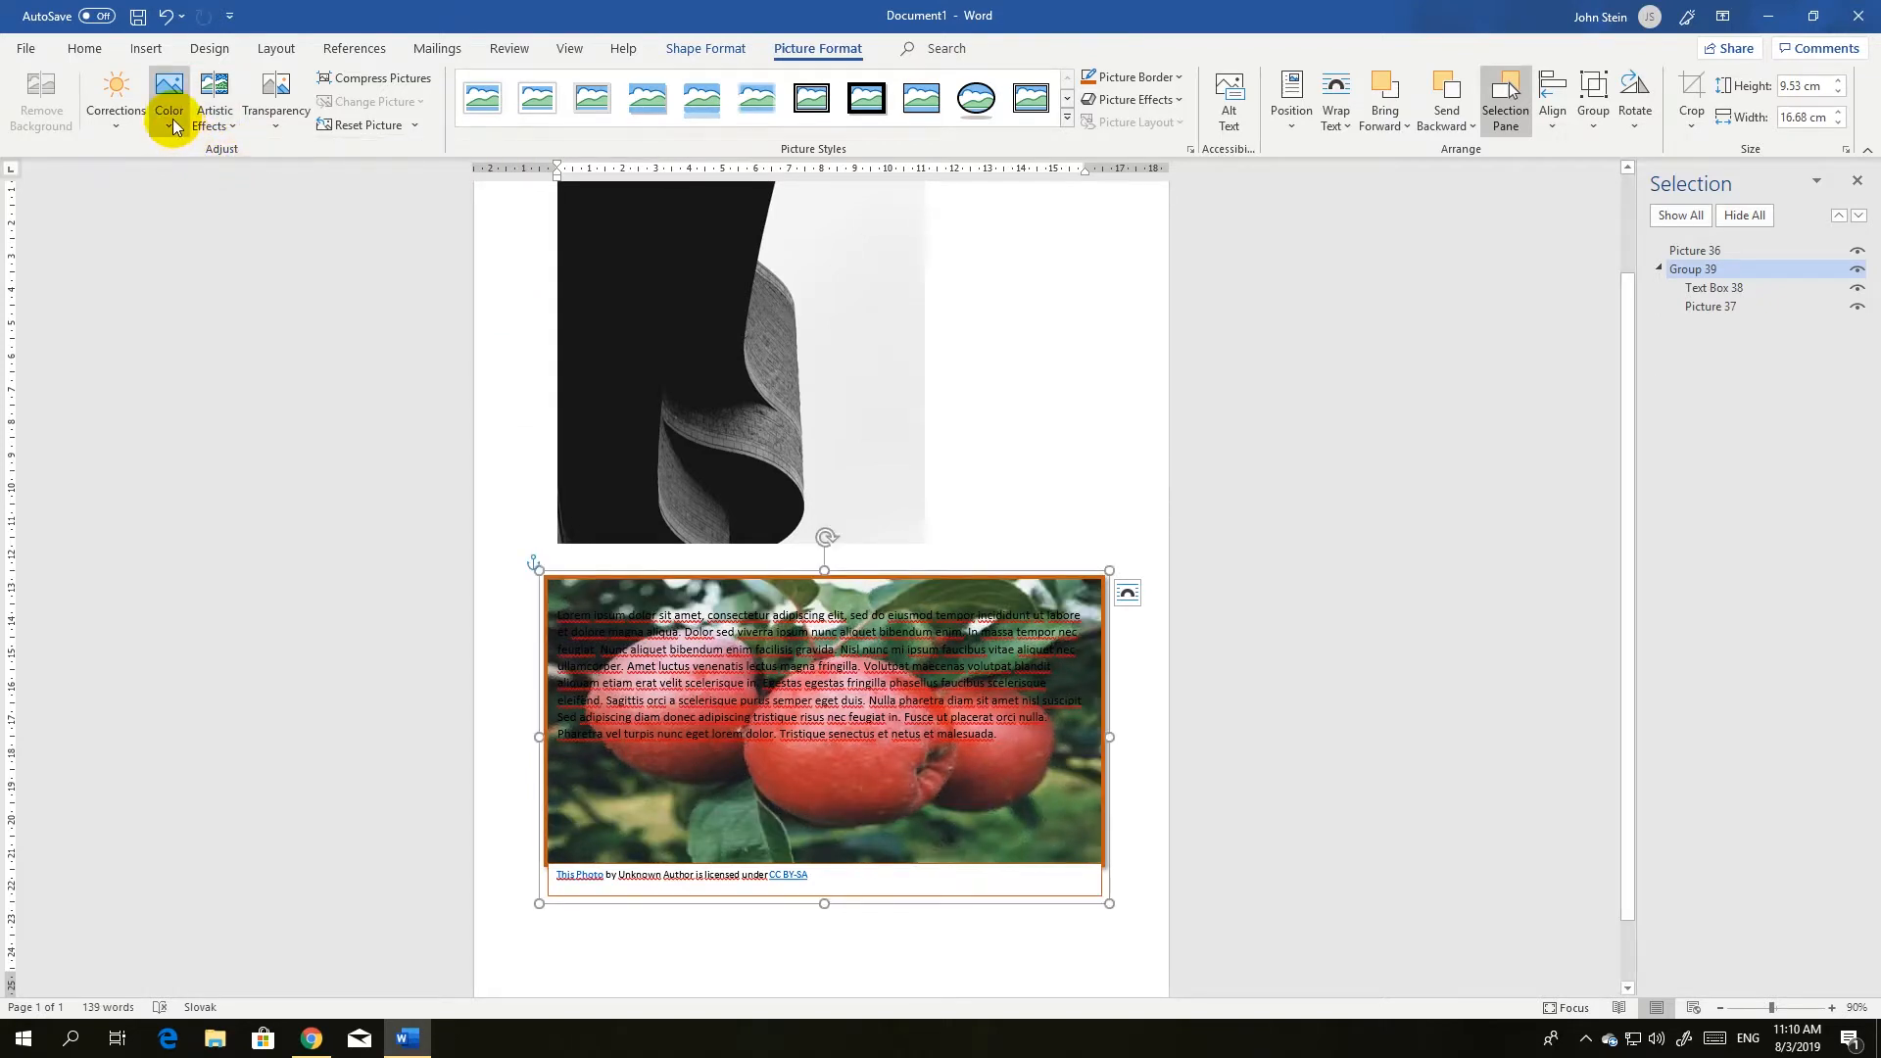
Recolor the apple picture with Gray, Accent color 3 Light and apply the +40% brightness, +20% contrast correction.
{"action": "left_click", "coordinate": [171, 119]}
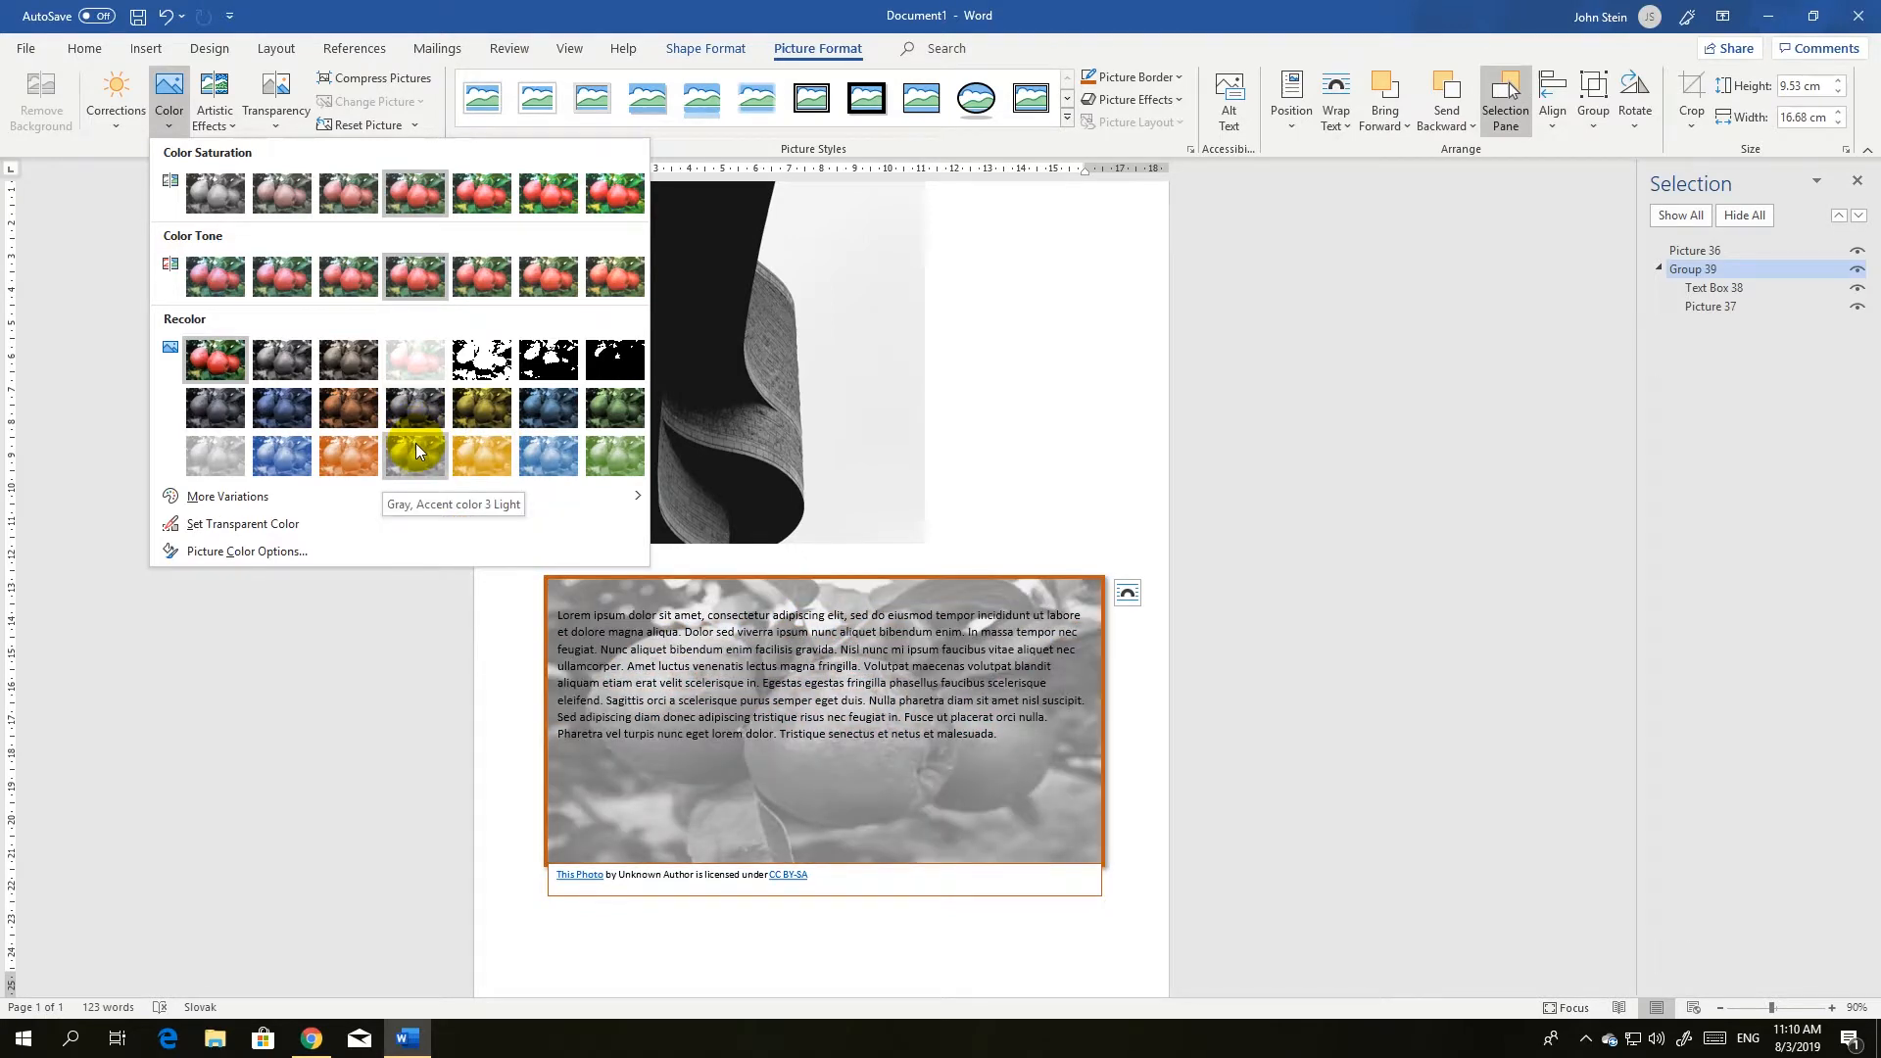
{"action": "left_click", "coordinate": [408, 449]}
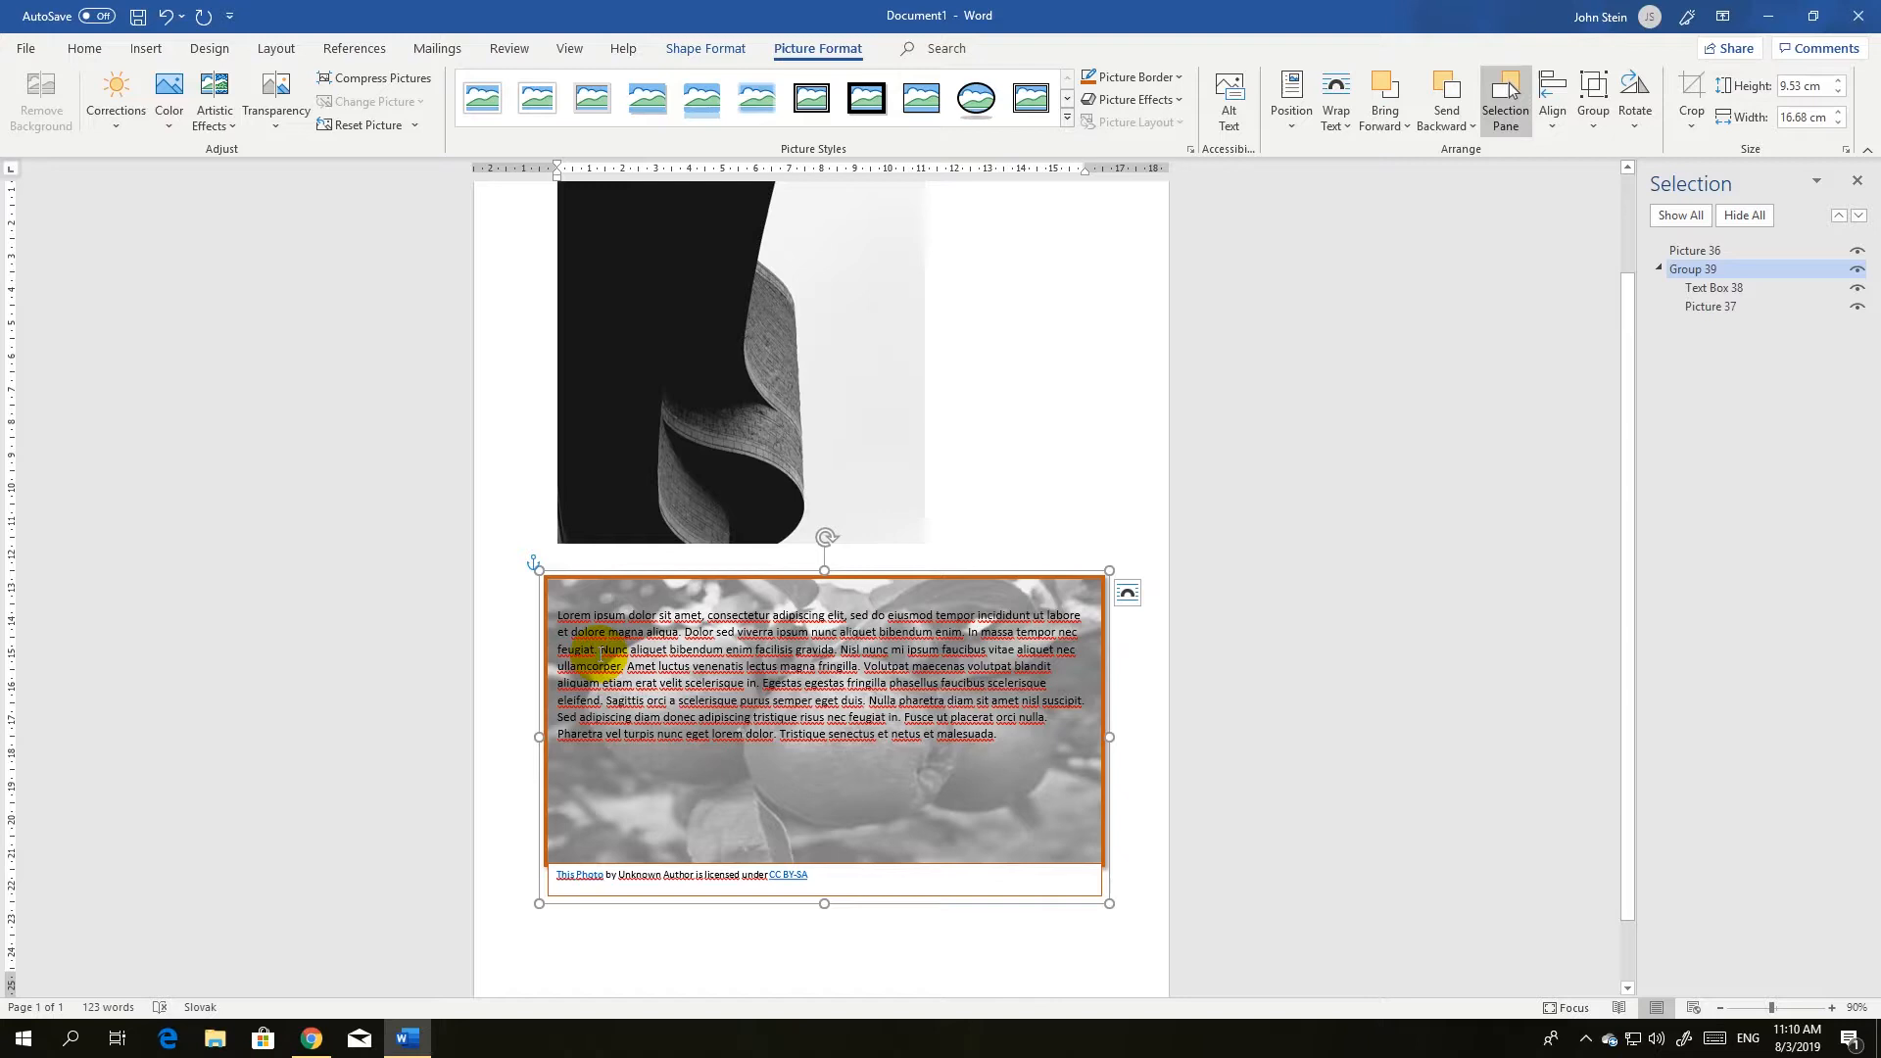
{"action": "left_click", "coordinate": [99, 120]}
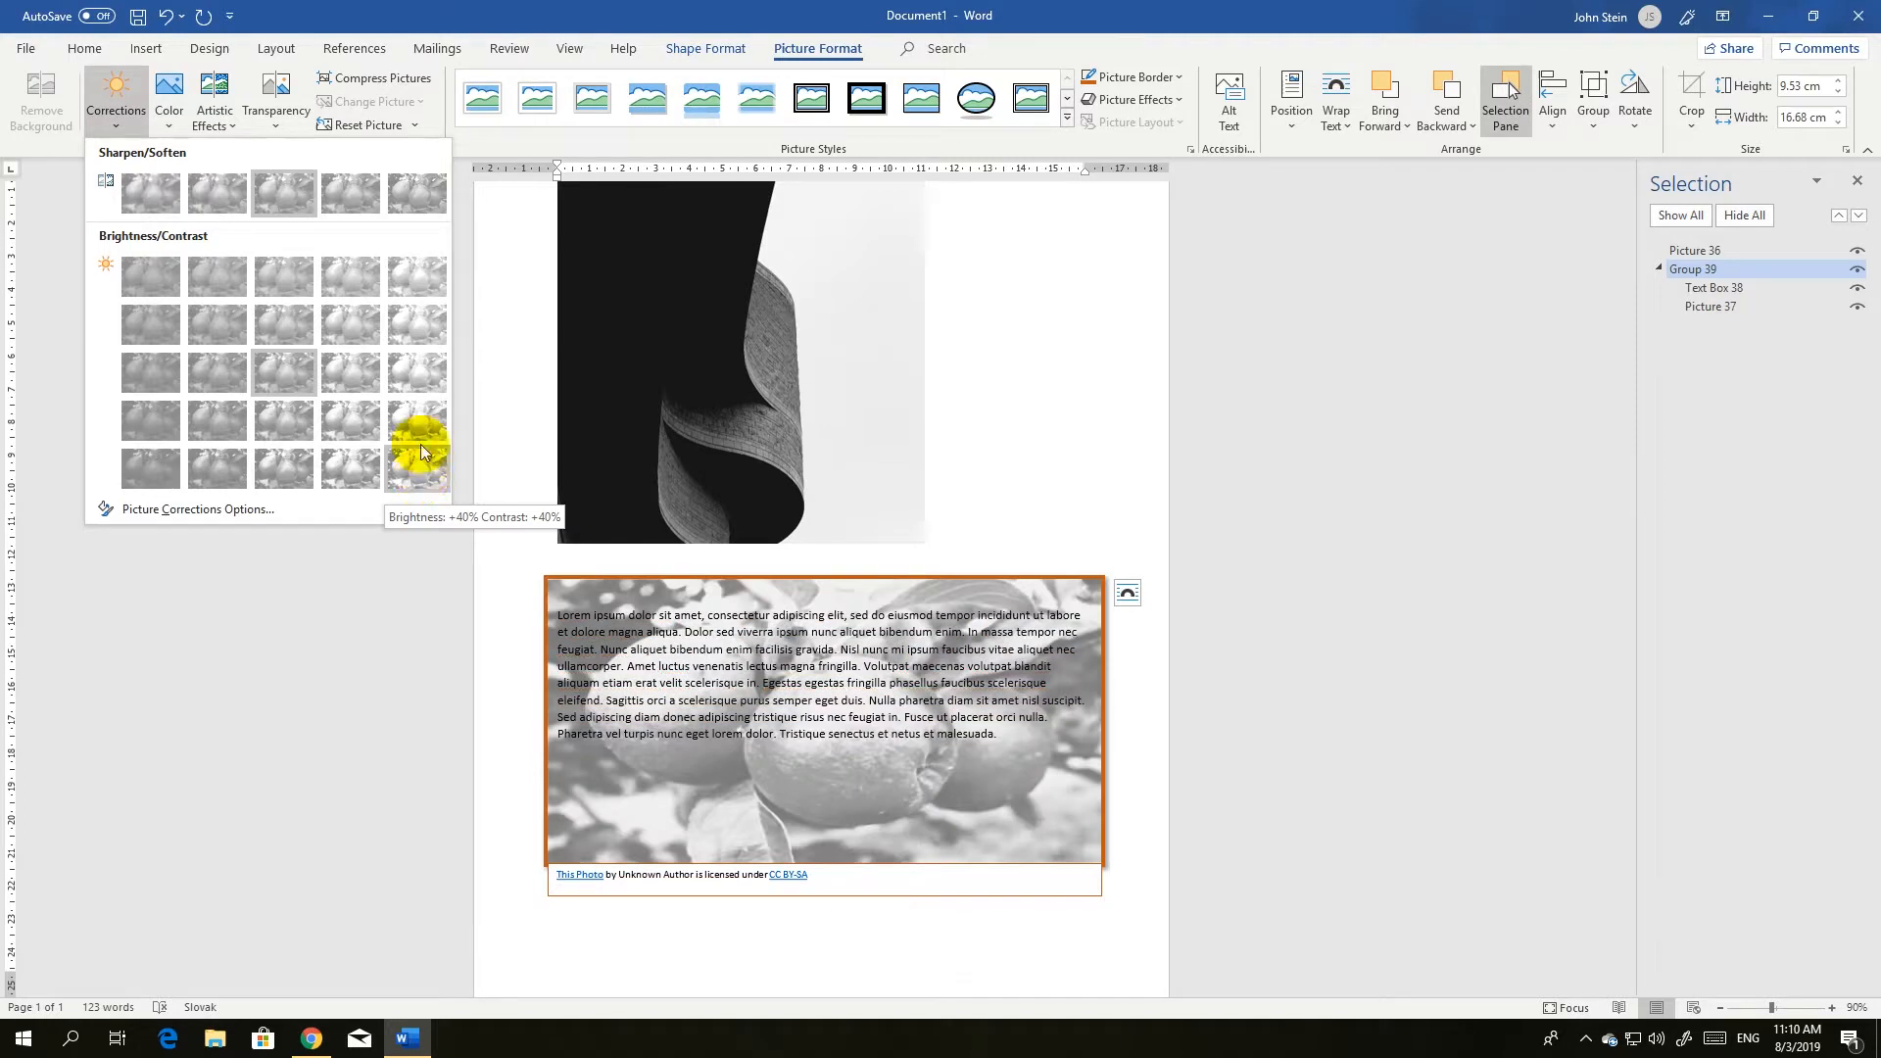
{"action": "left_click", "coordinate": [418, 411]}
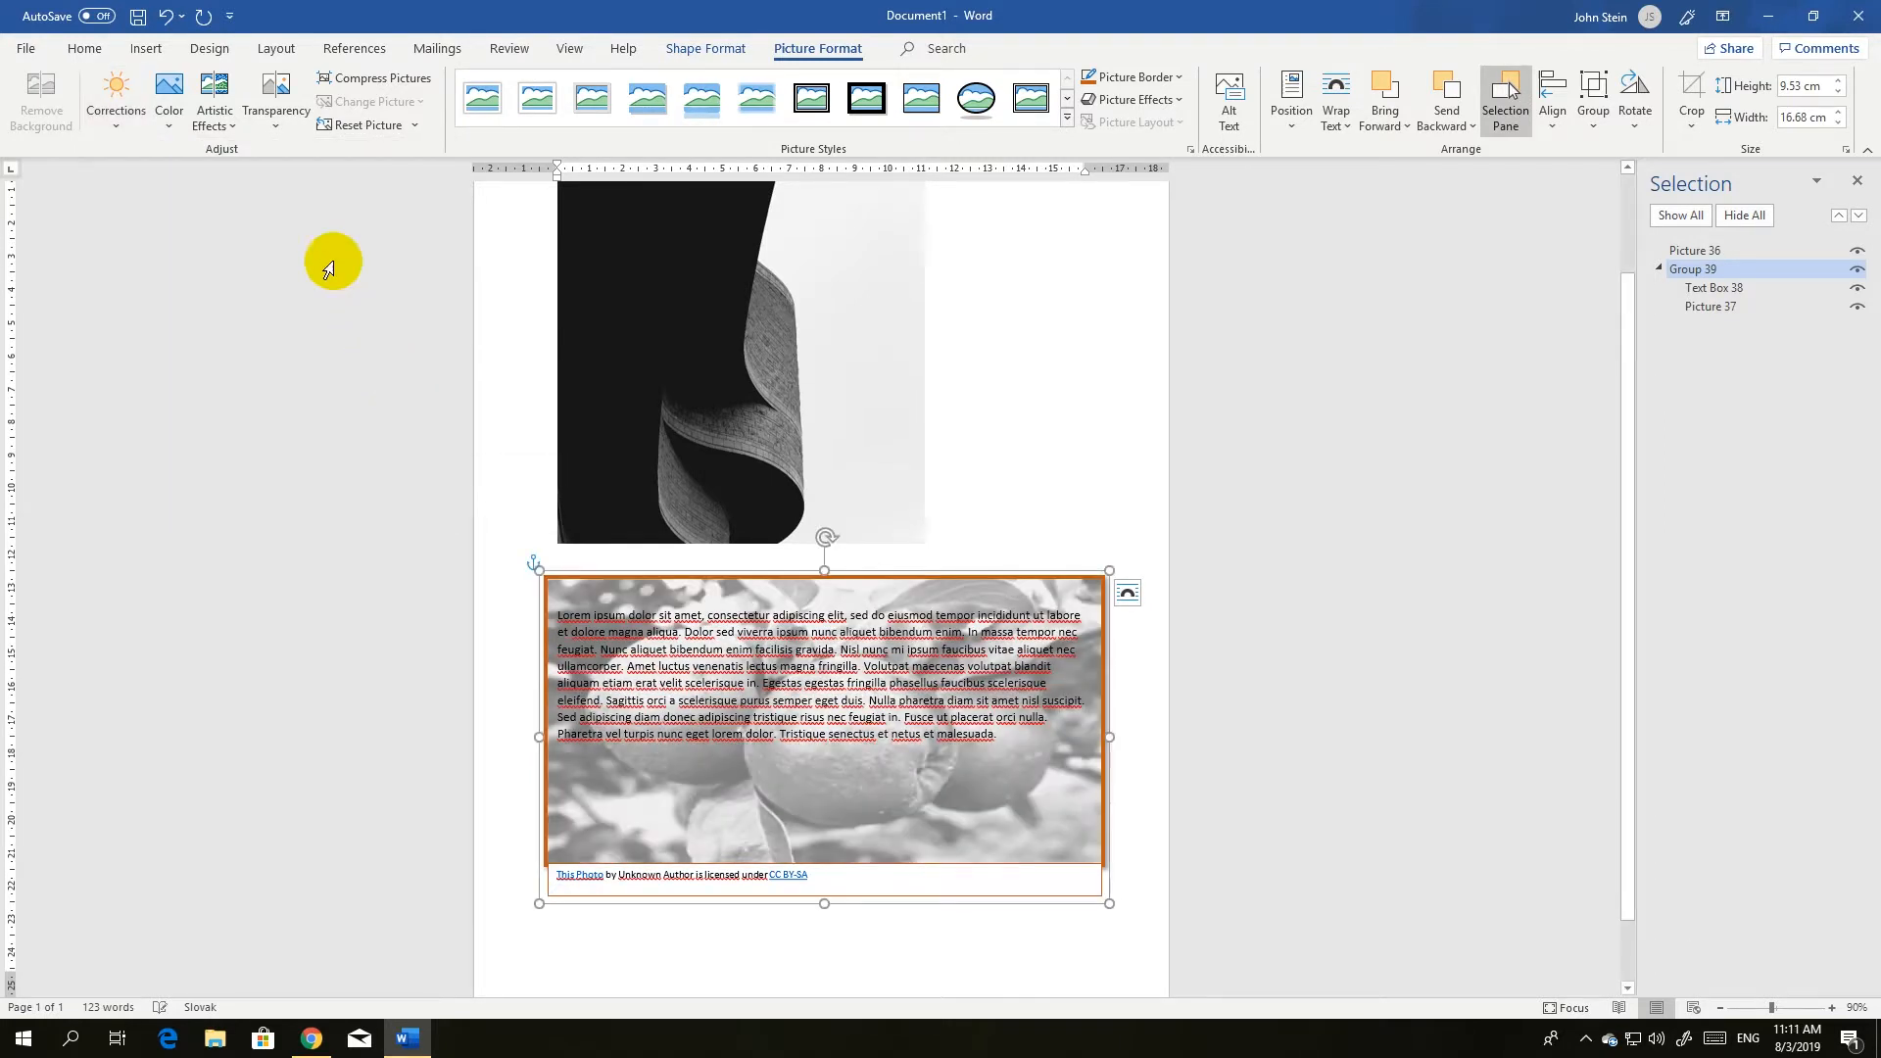
Restore the apple picture's original colors with No Recolor and set its correction to +20% brightness, -40% contrast.
{"action": "left_click", "coordinate": [152, 115]}
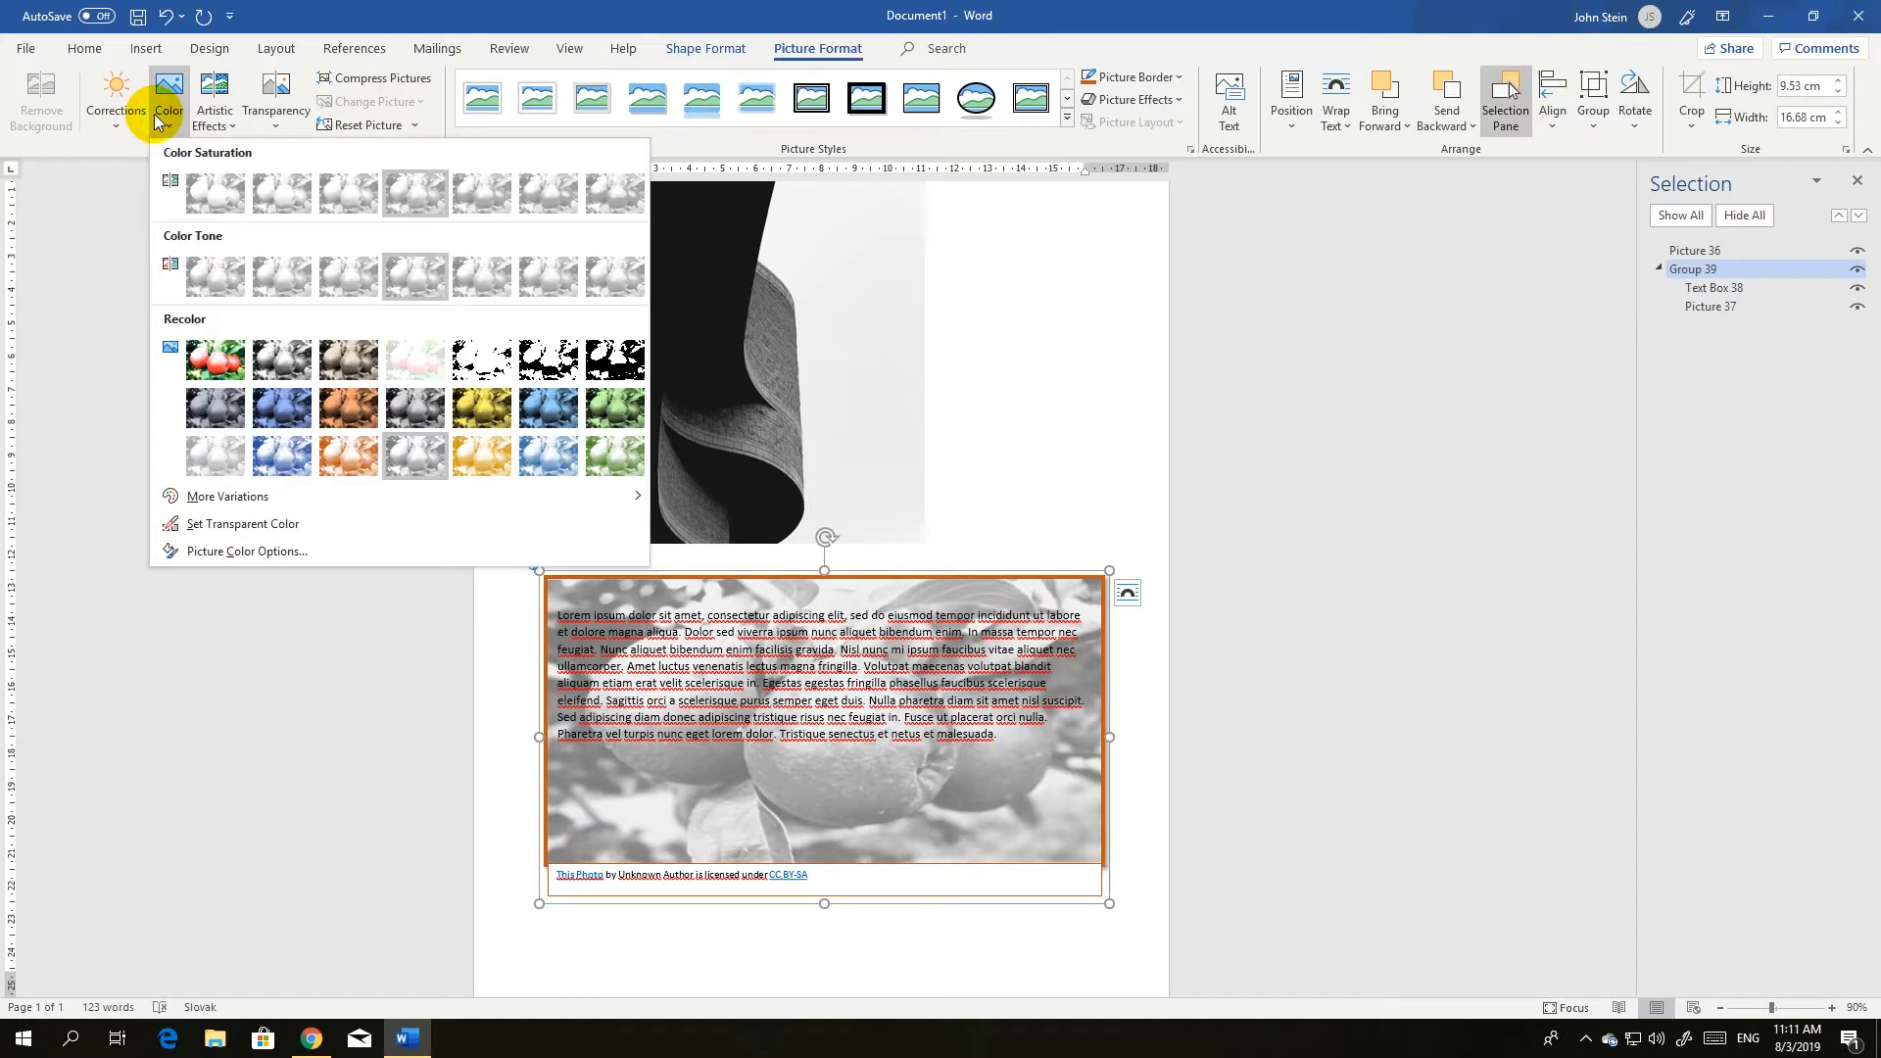
{"action": "left_click", "coordinate": [225, 357]}
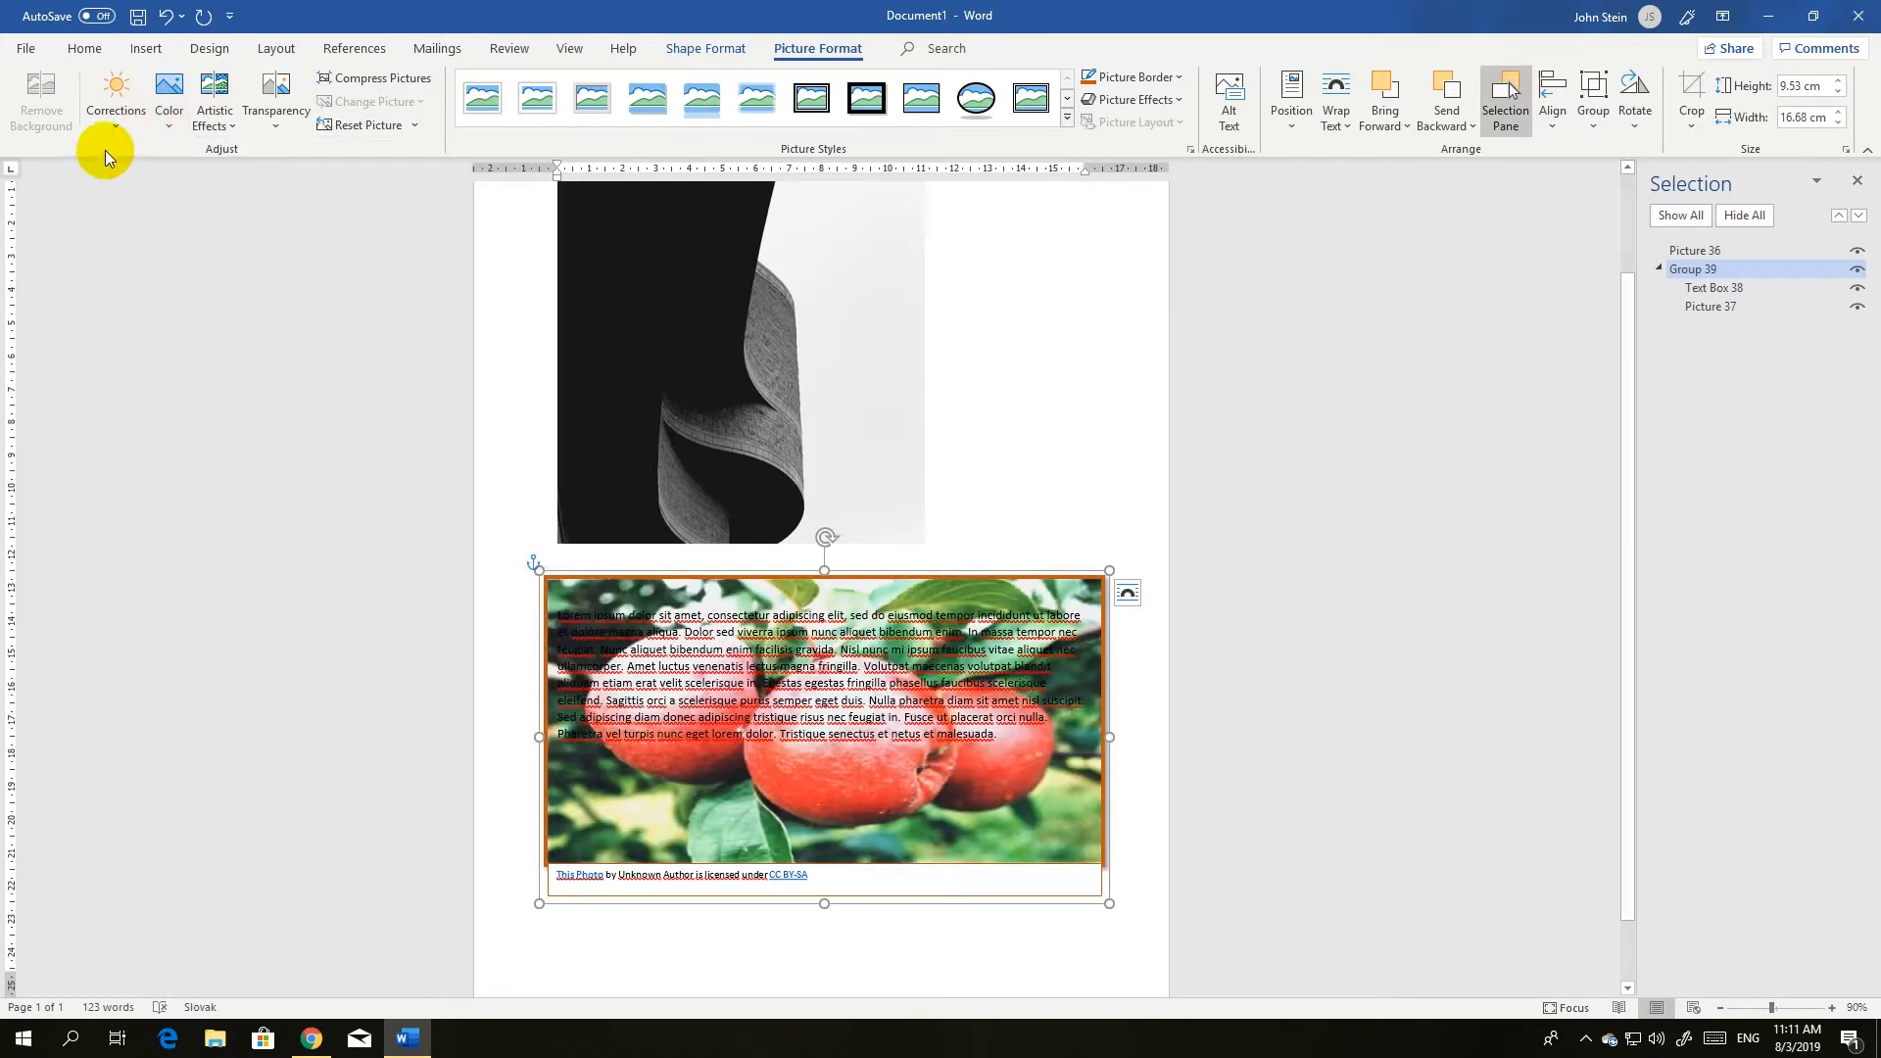
{"action": "left_click", "coordinate": [110, 126]}
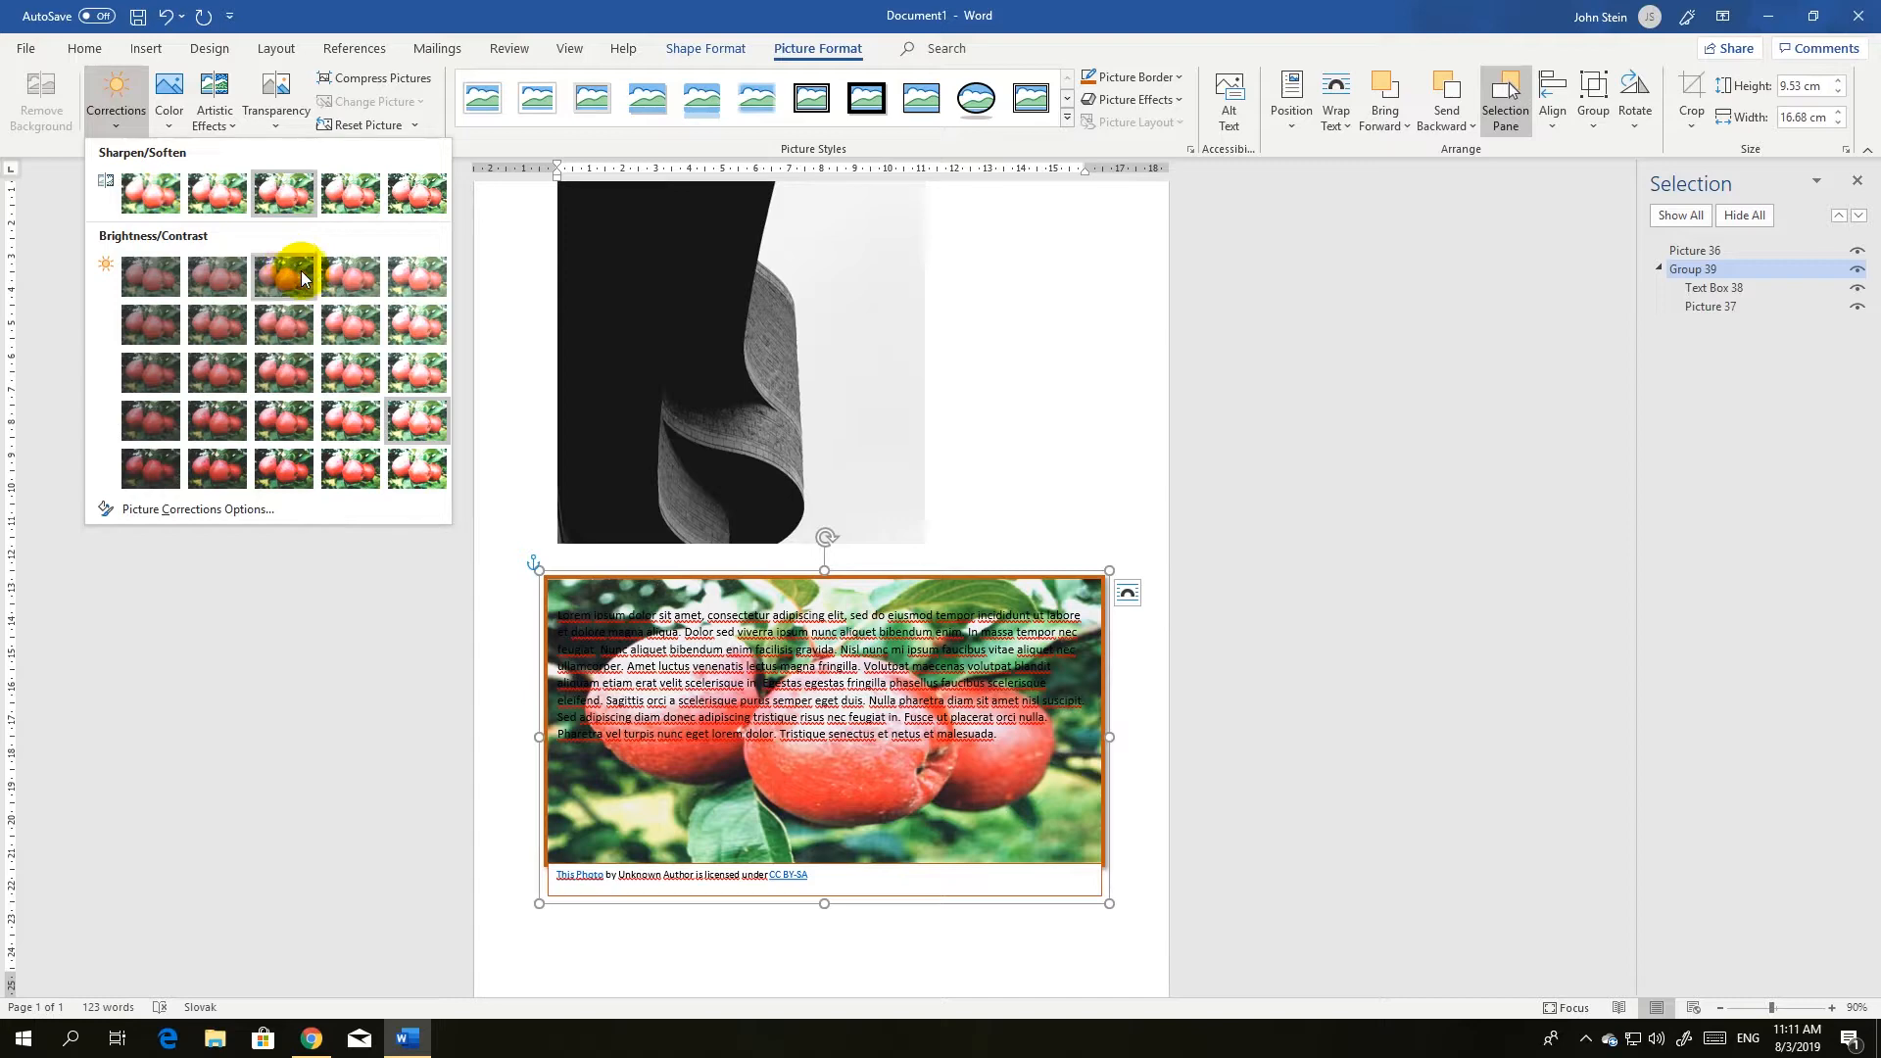
{"action": "left_click", "coordinate": [338, 288]}
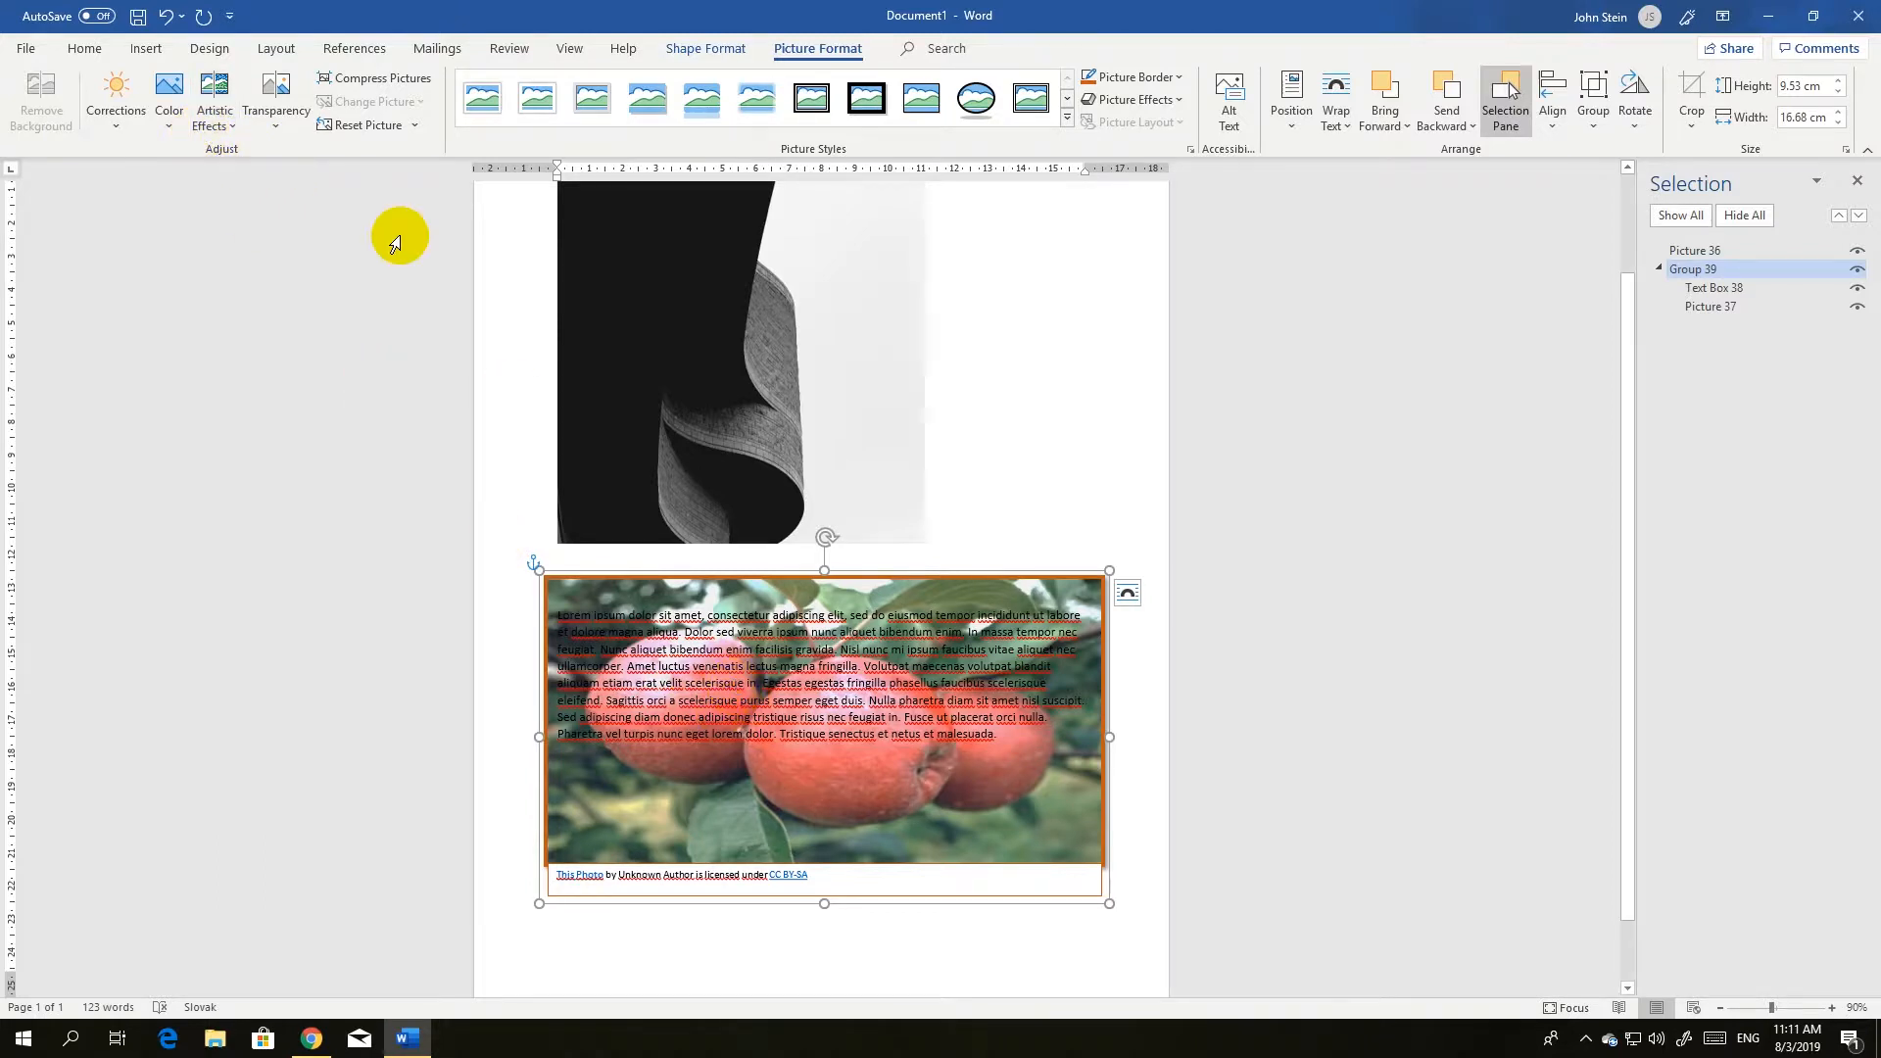
Apply the 50% transparency preset to the apple picture and flip it vertically.
{"action": "left_click", "coordinate": [284, 121]}
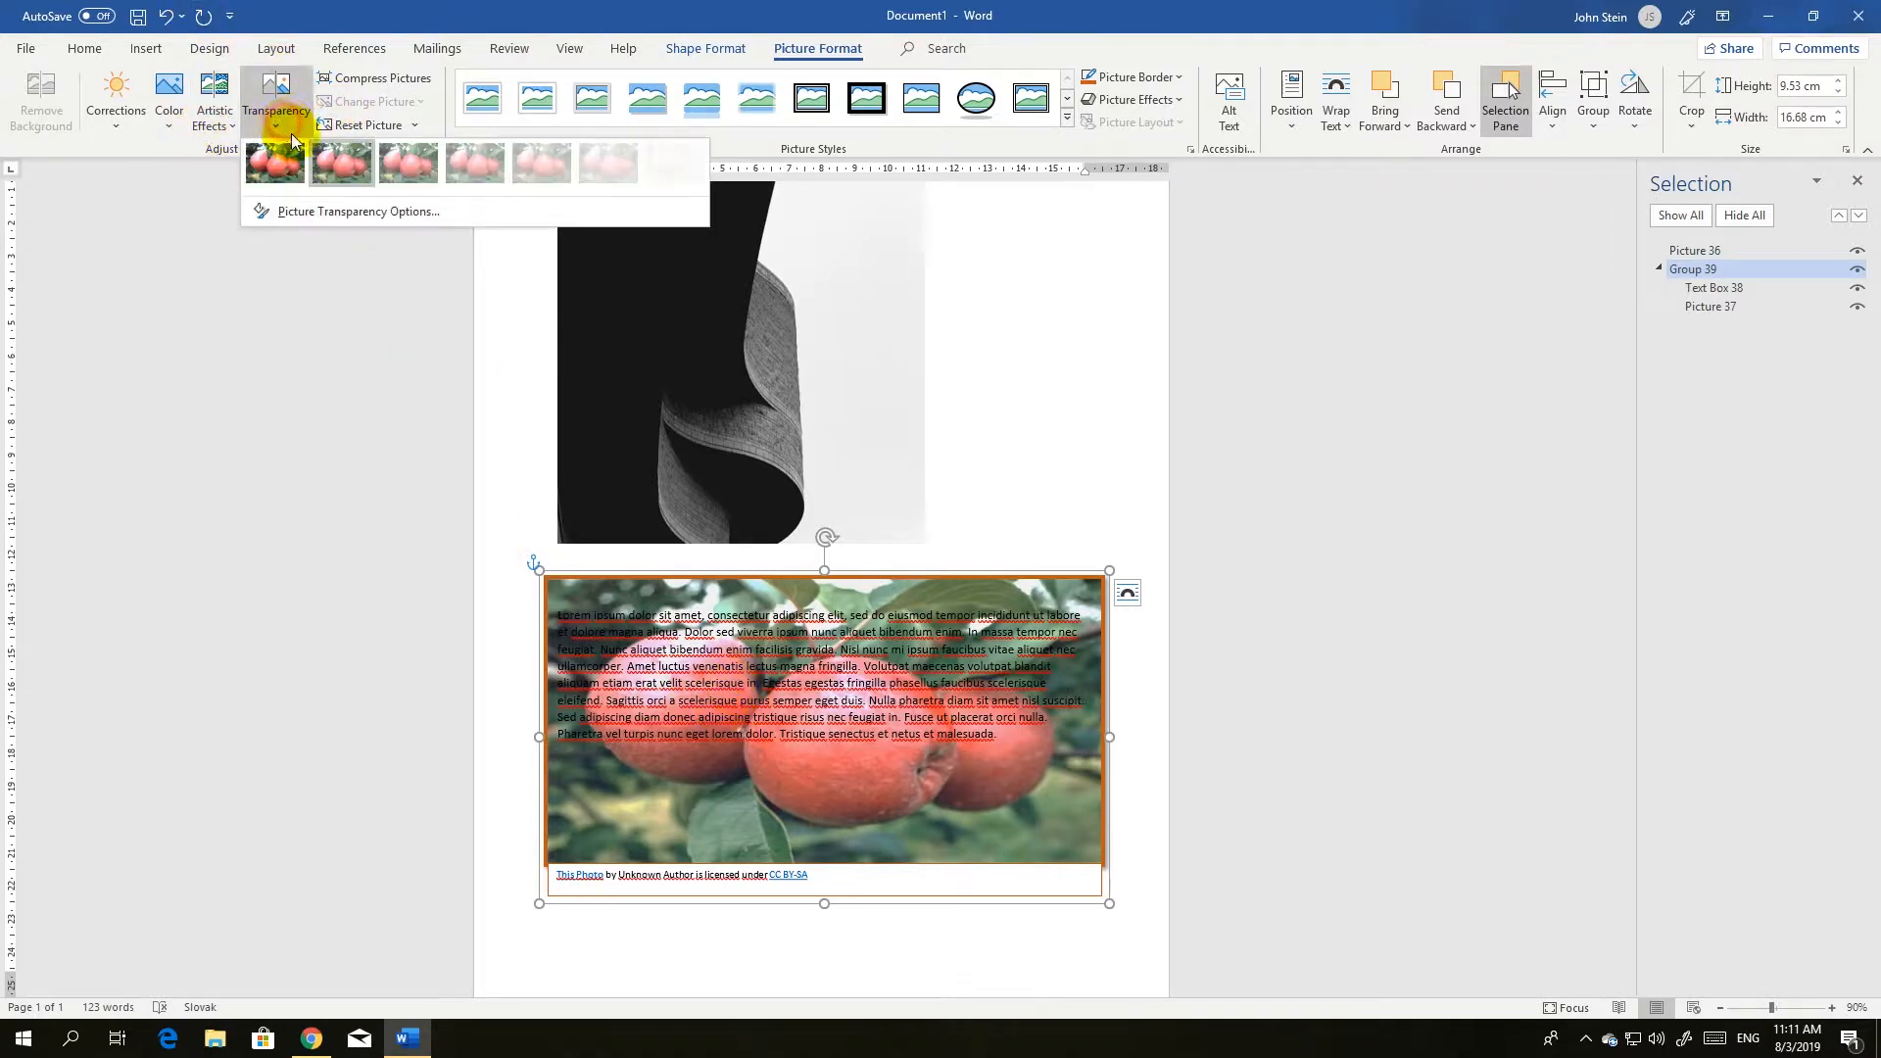
{"action": "left_click", "coordinate": [492, 164]}
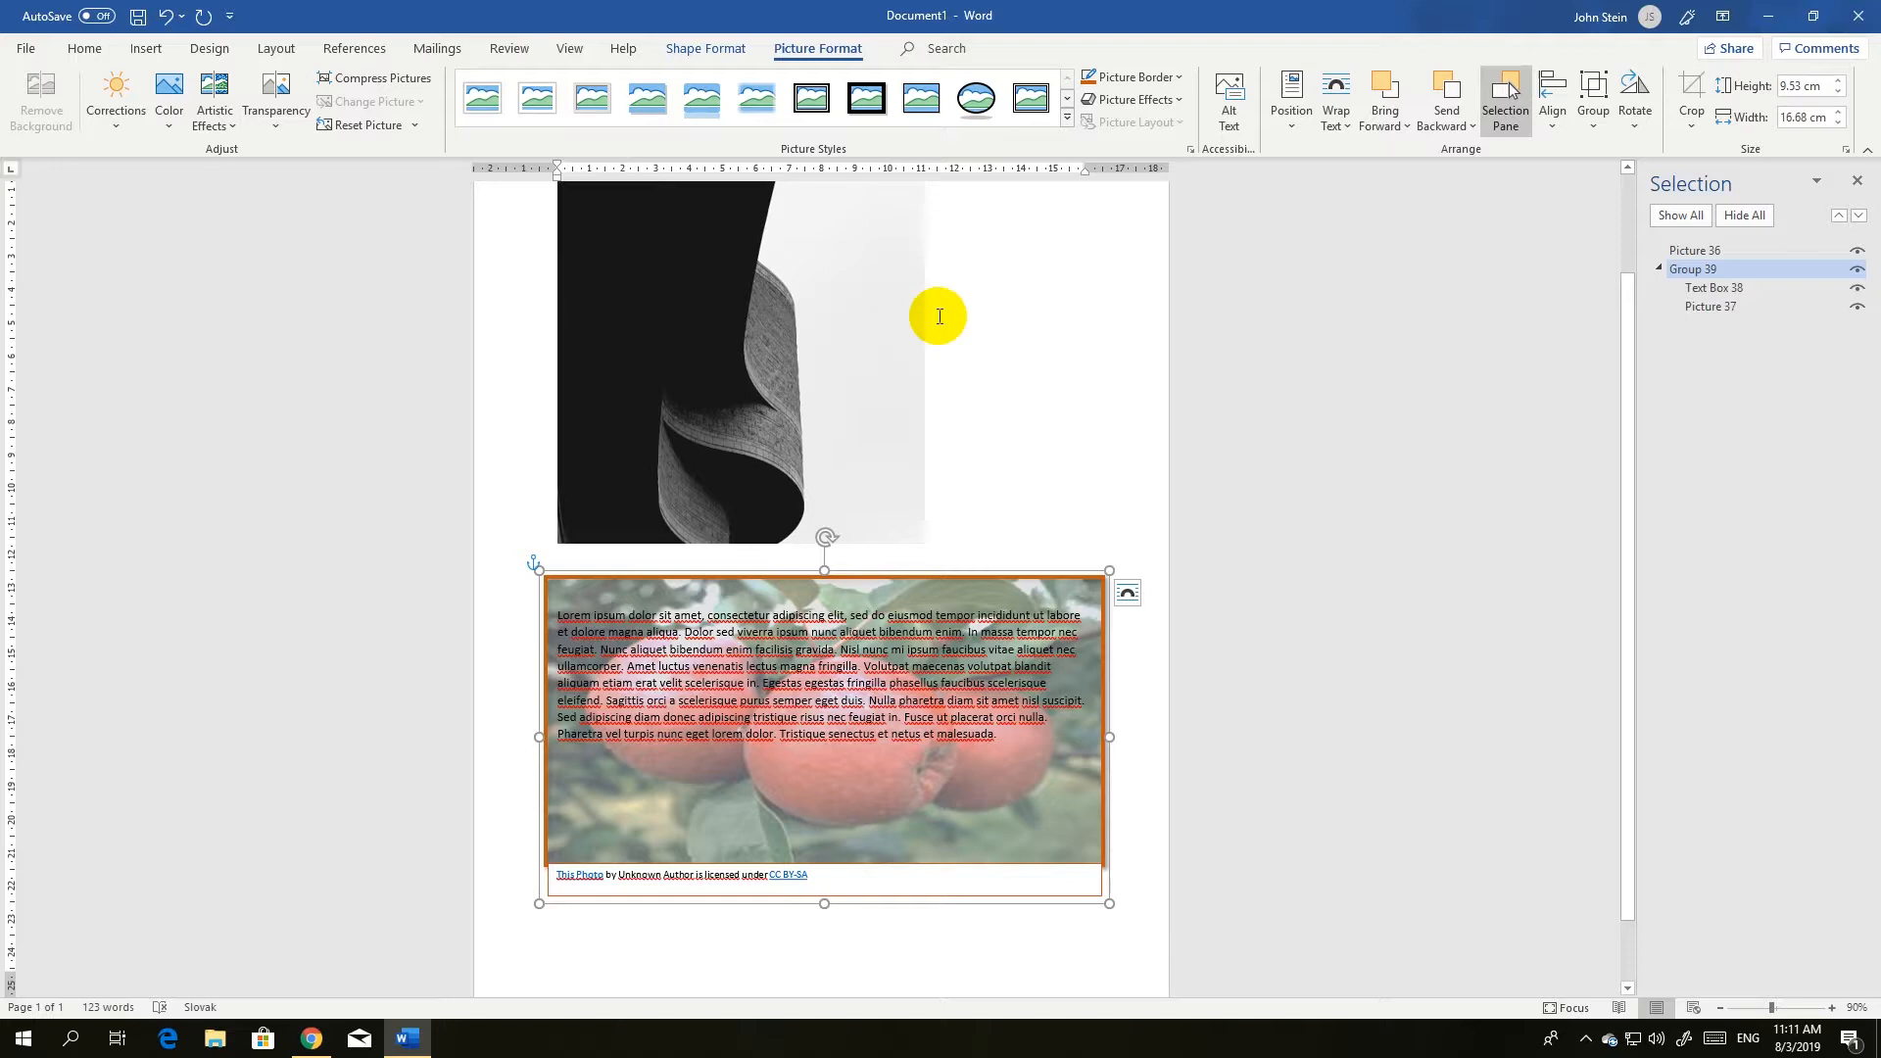
{"action": "left_click", "coordinate": [1631, 116]}
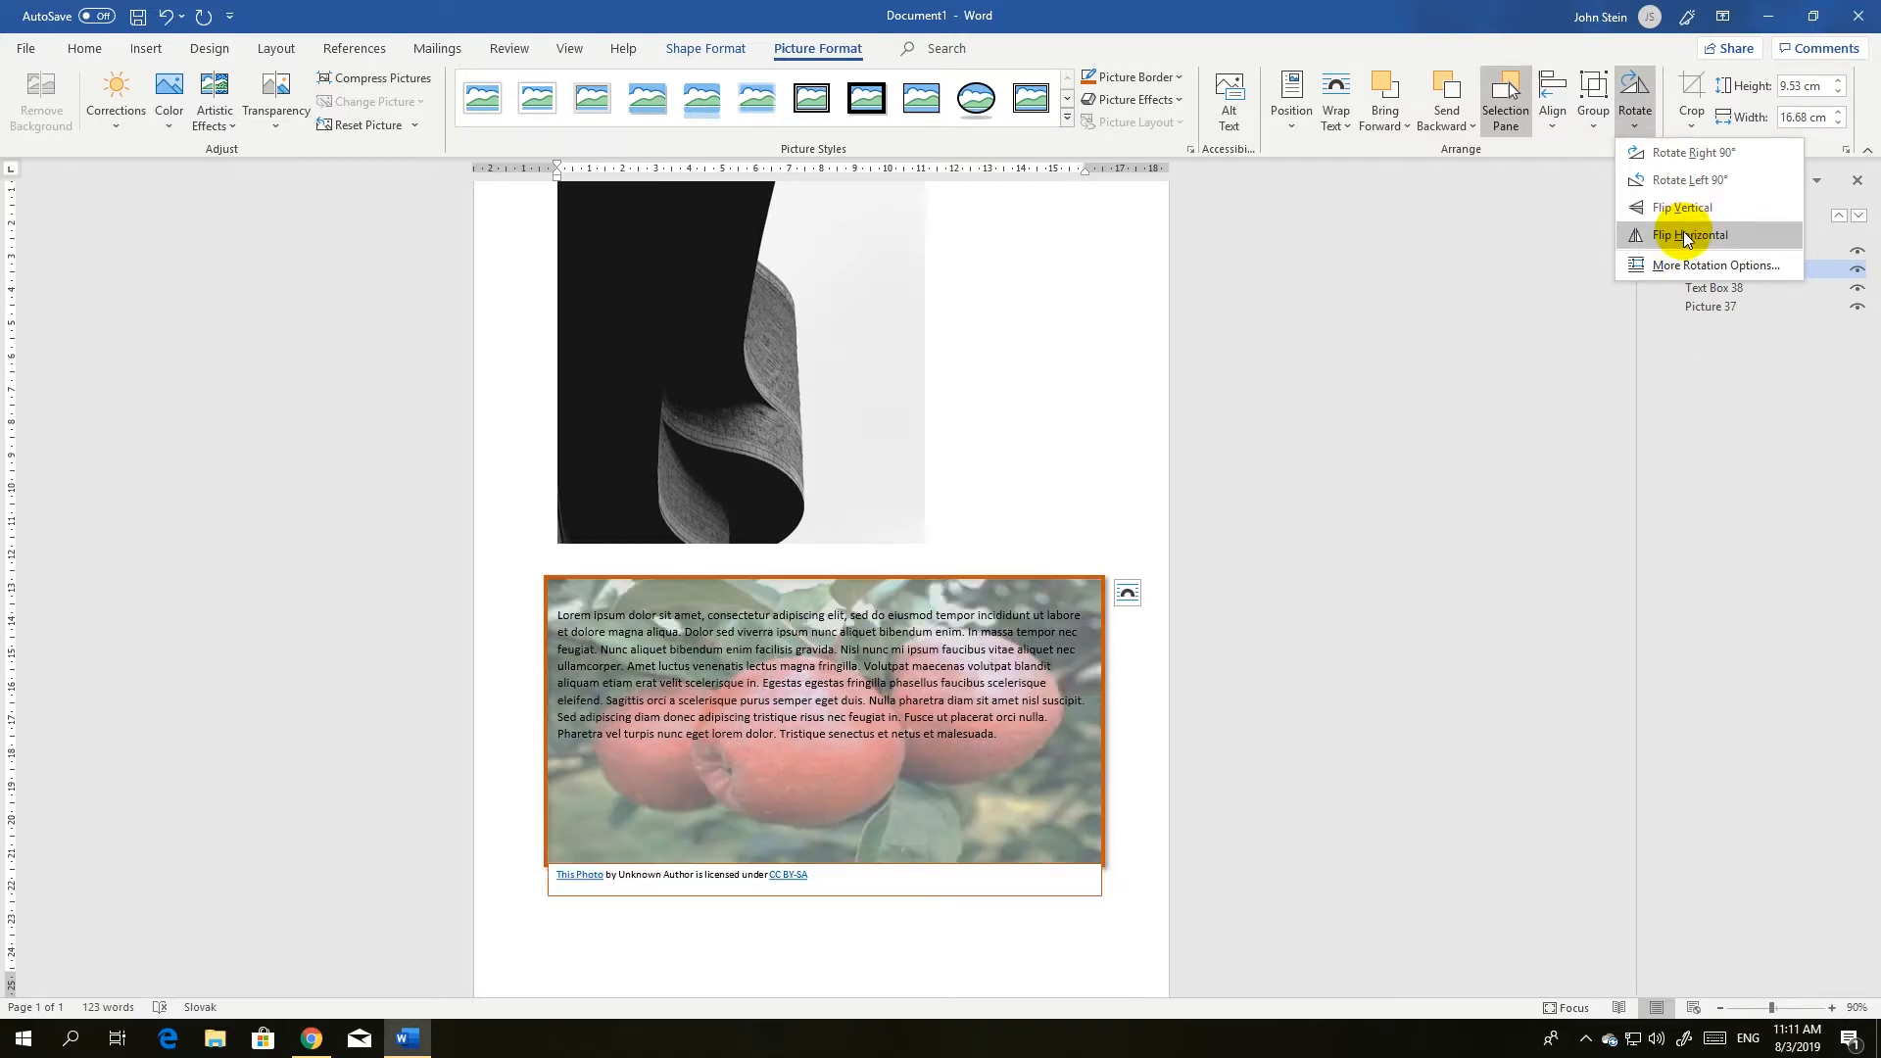
{"action": "left_click", "coordinate": [1678, 212]}
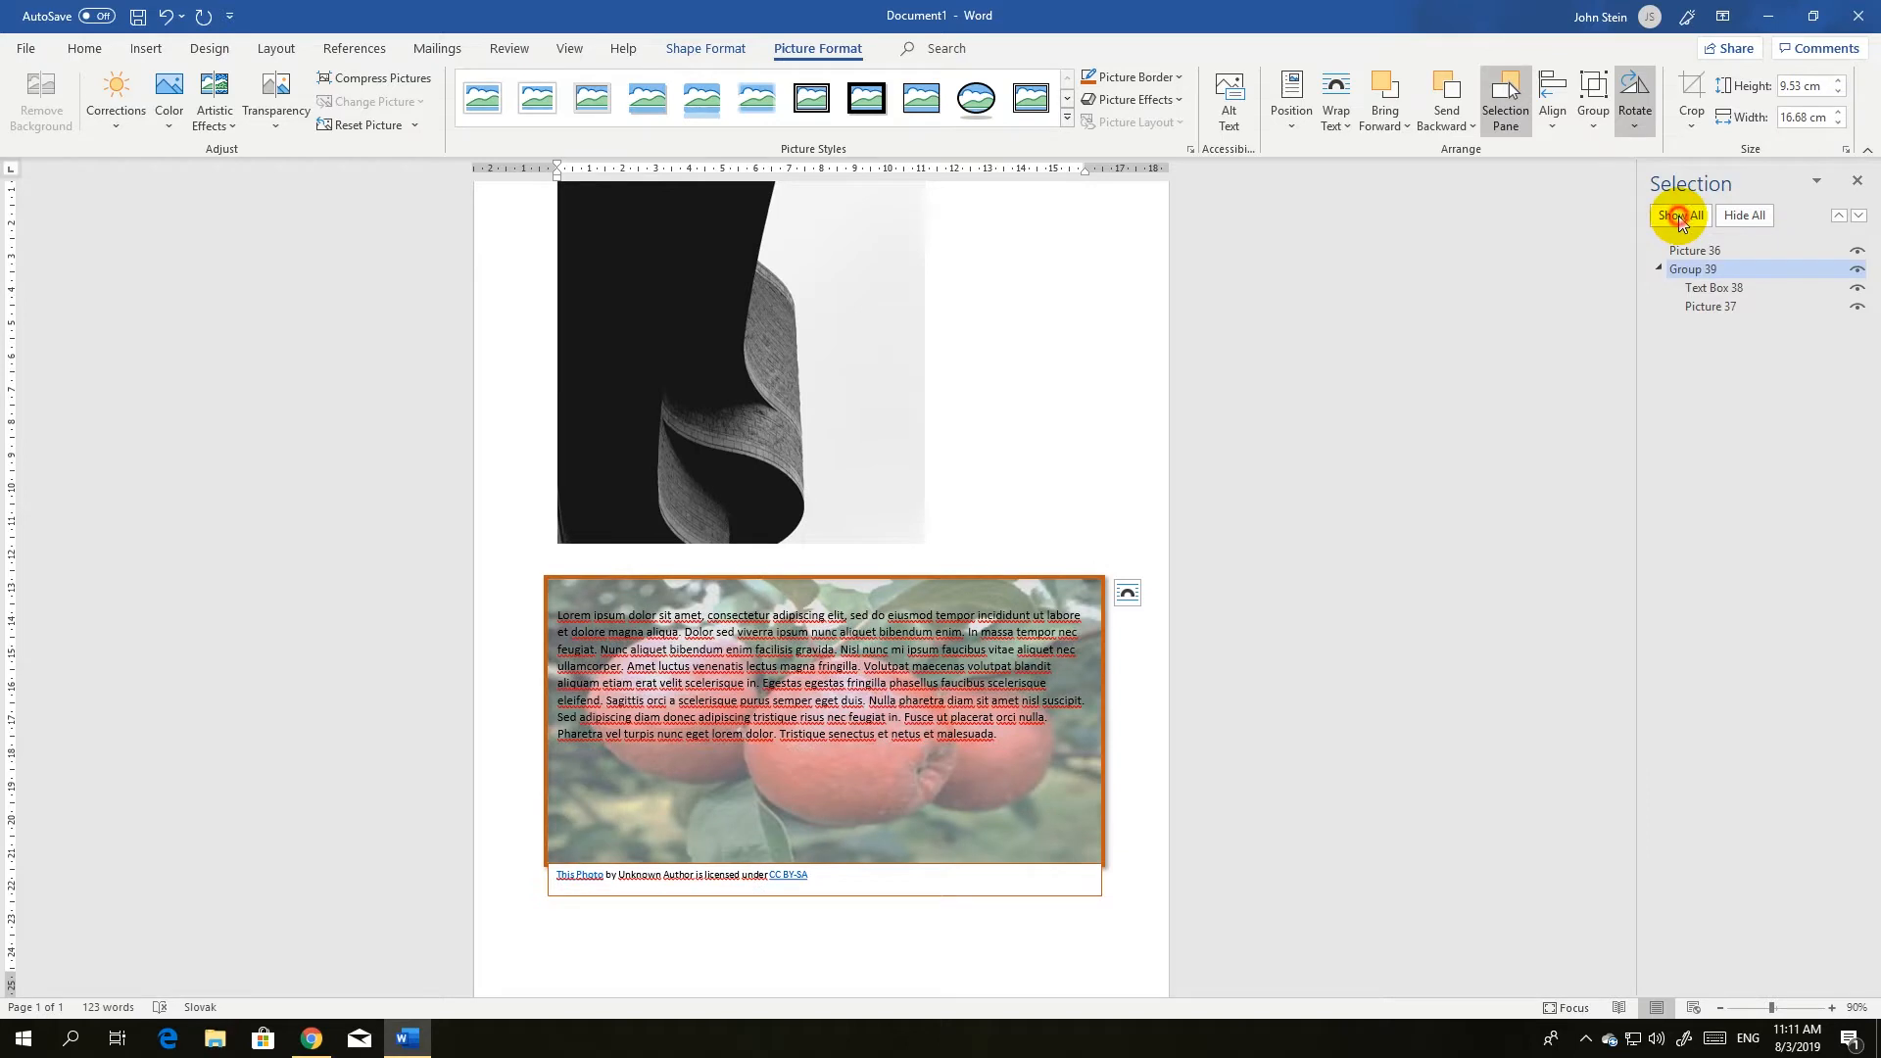